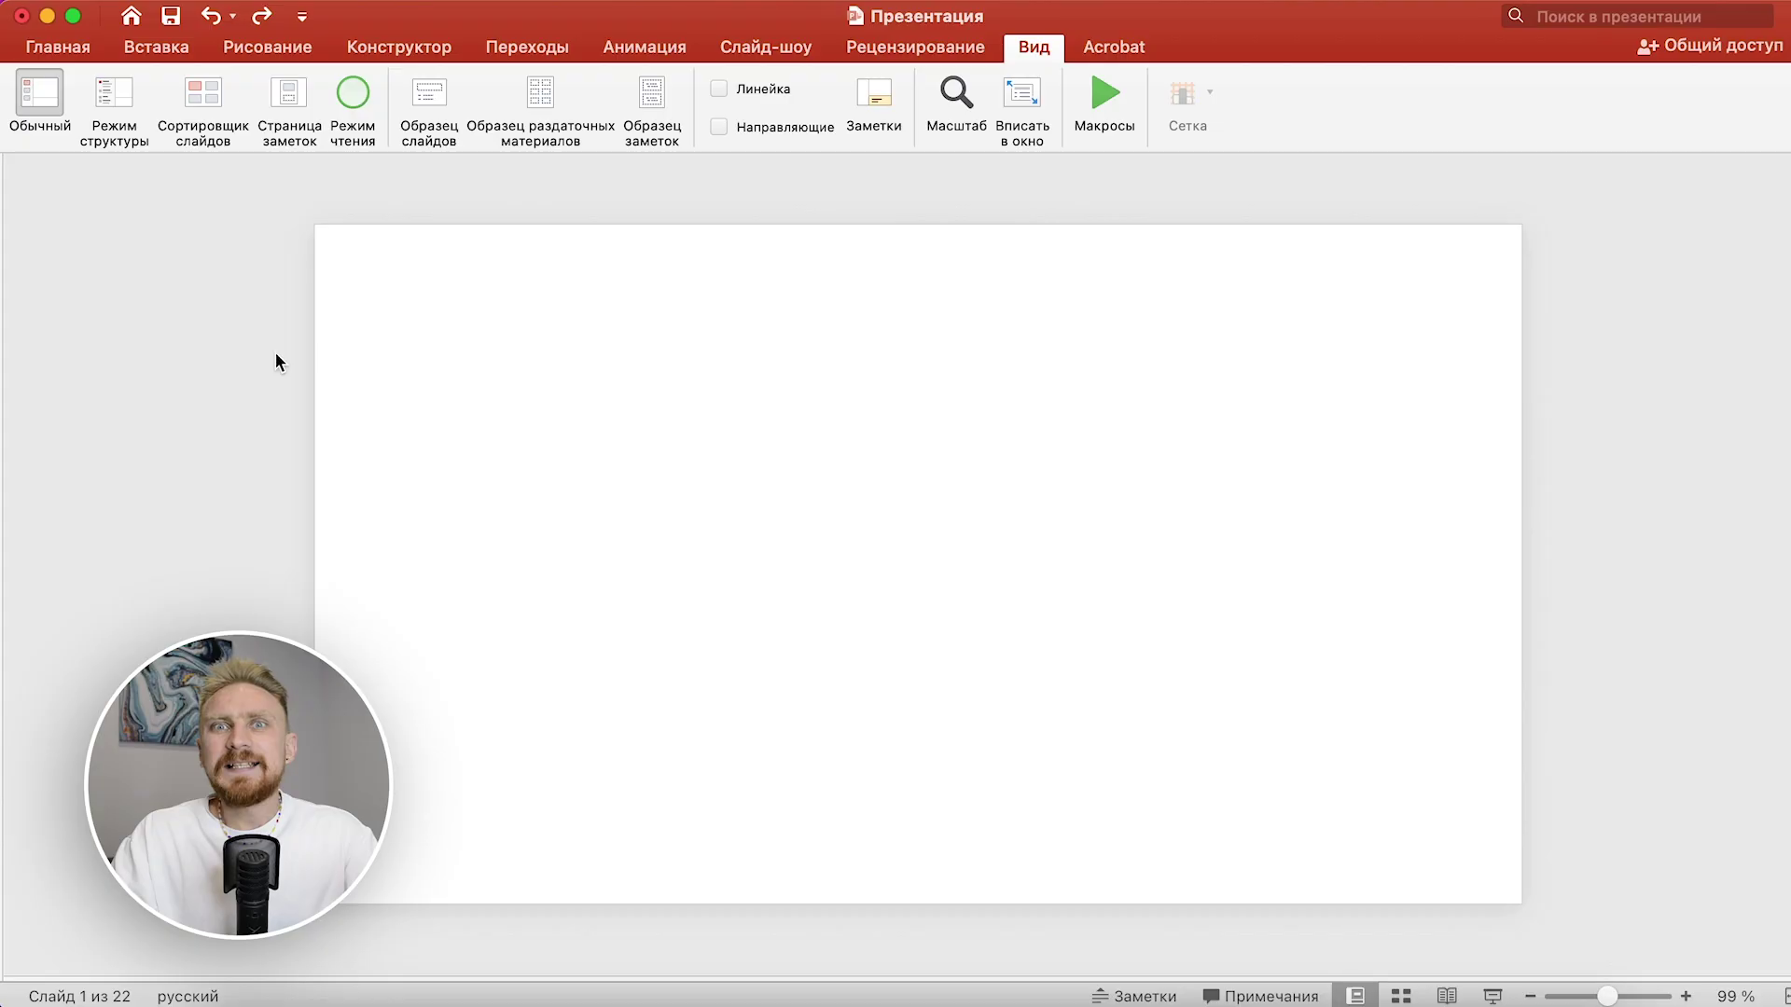
Step: On slide 3, position the green leaf photo over the large text and select both
key(Down)
drag(542, 563, 1150, 535)
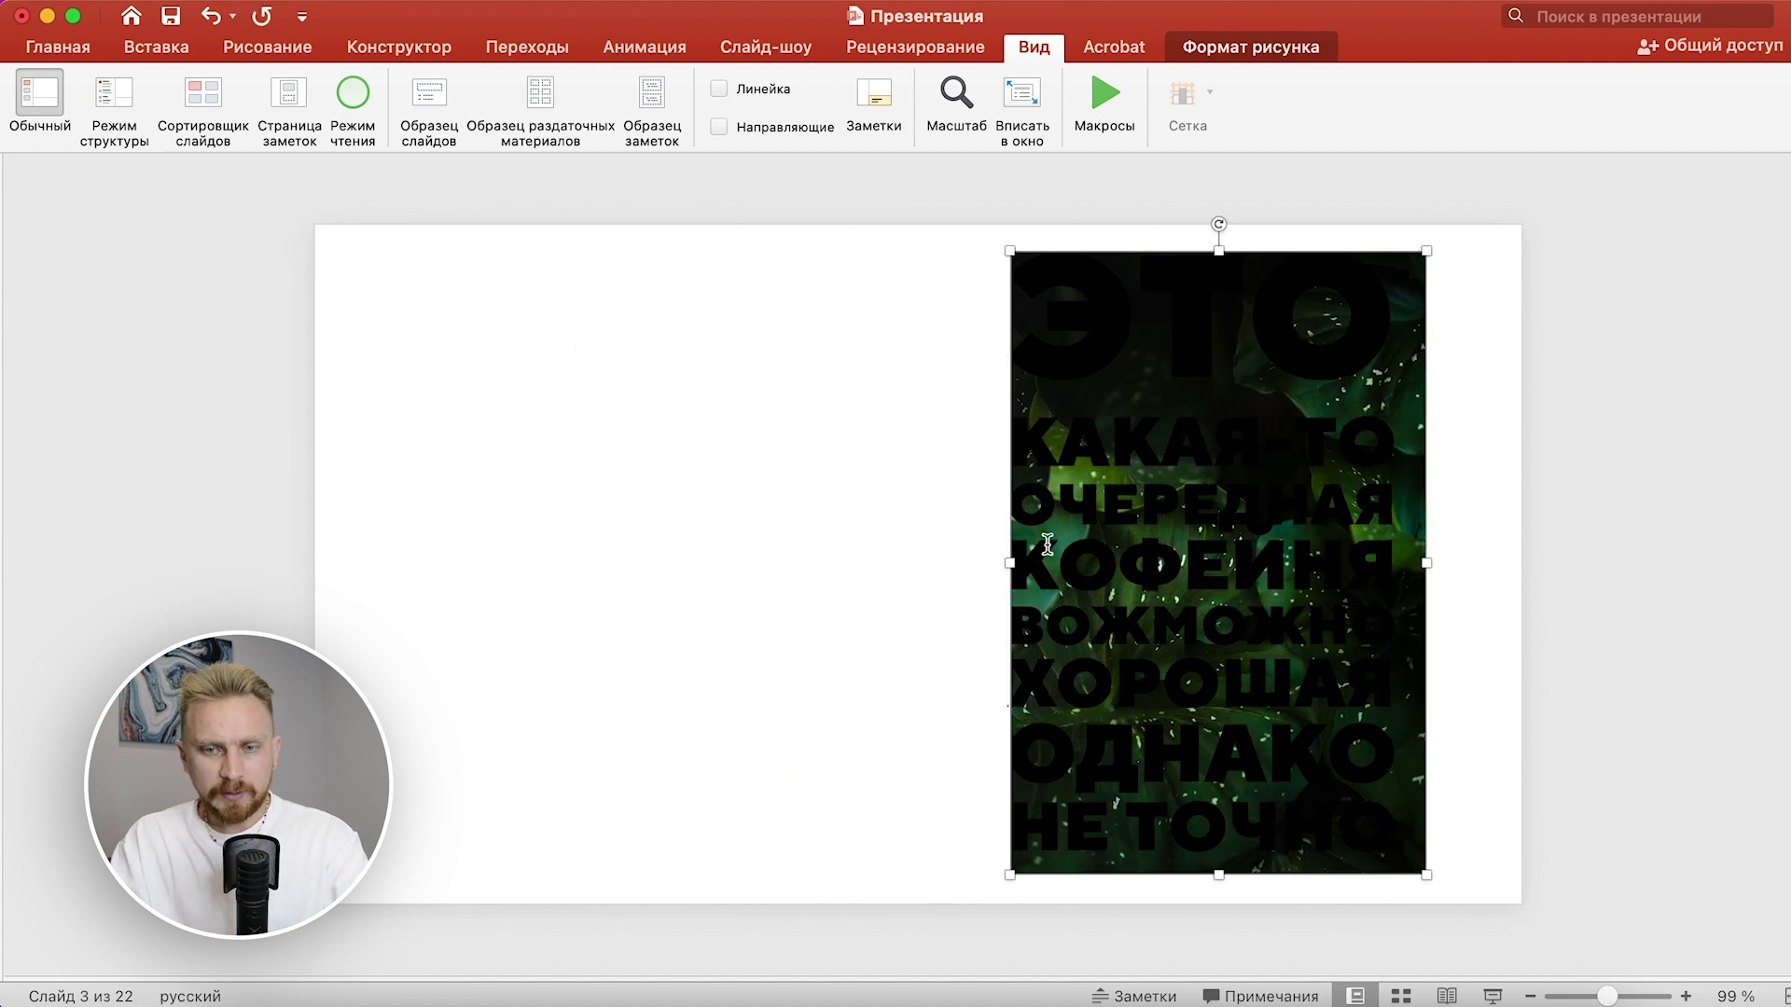
key(Left)
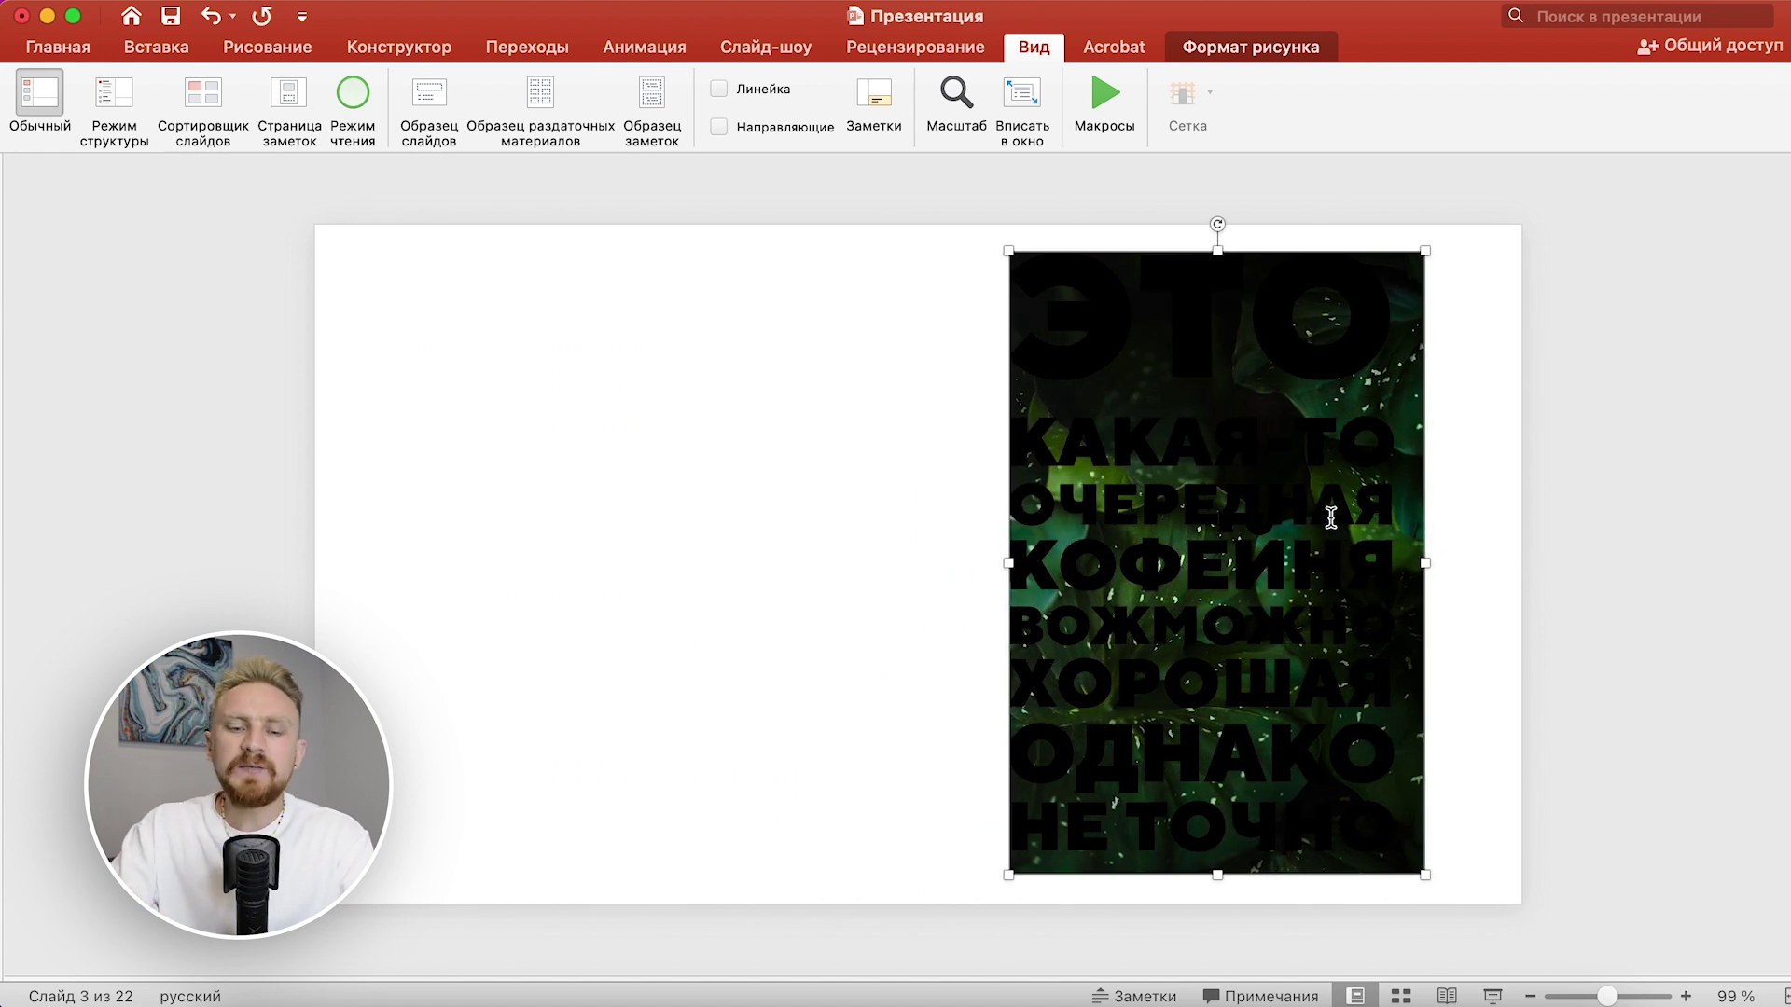
shift+click(1292, 464)
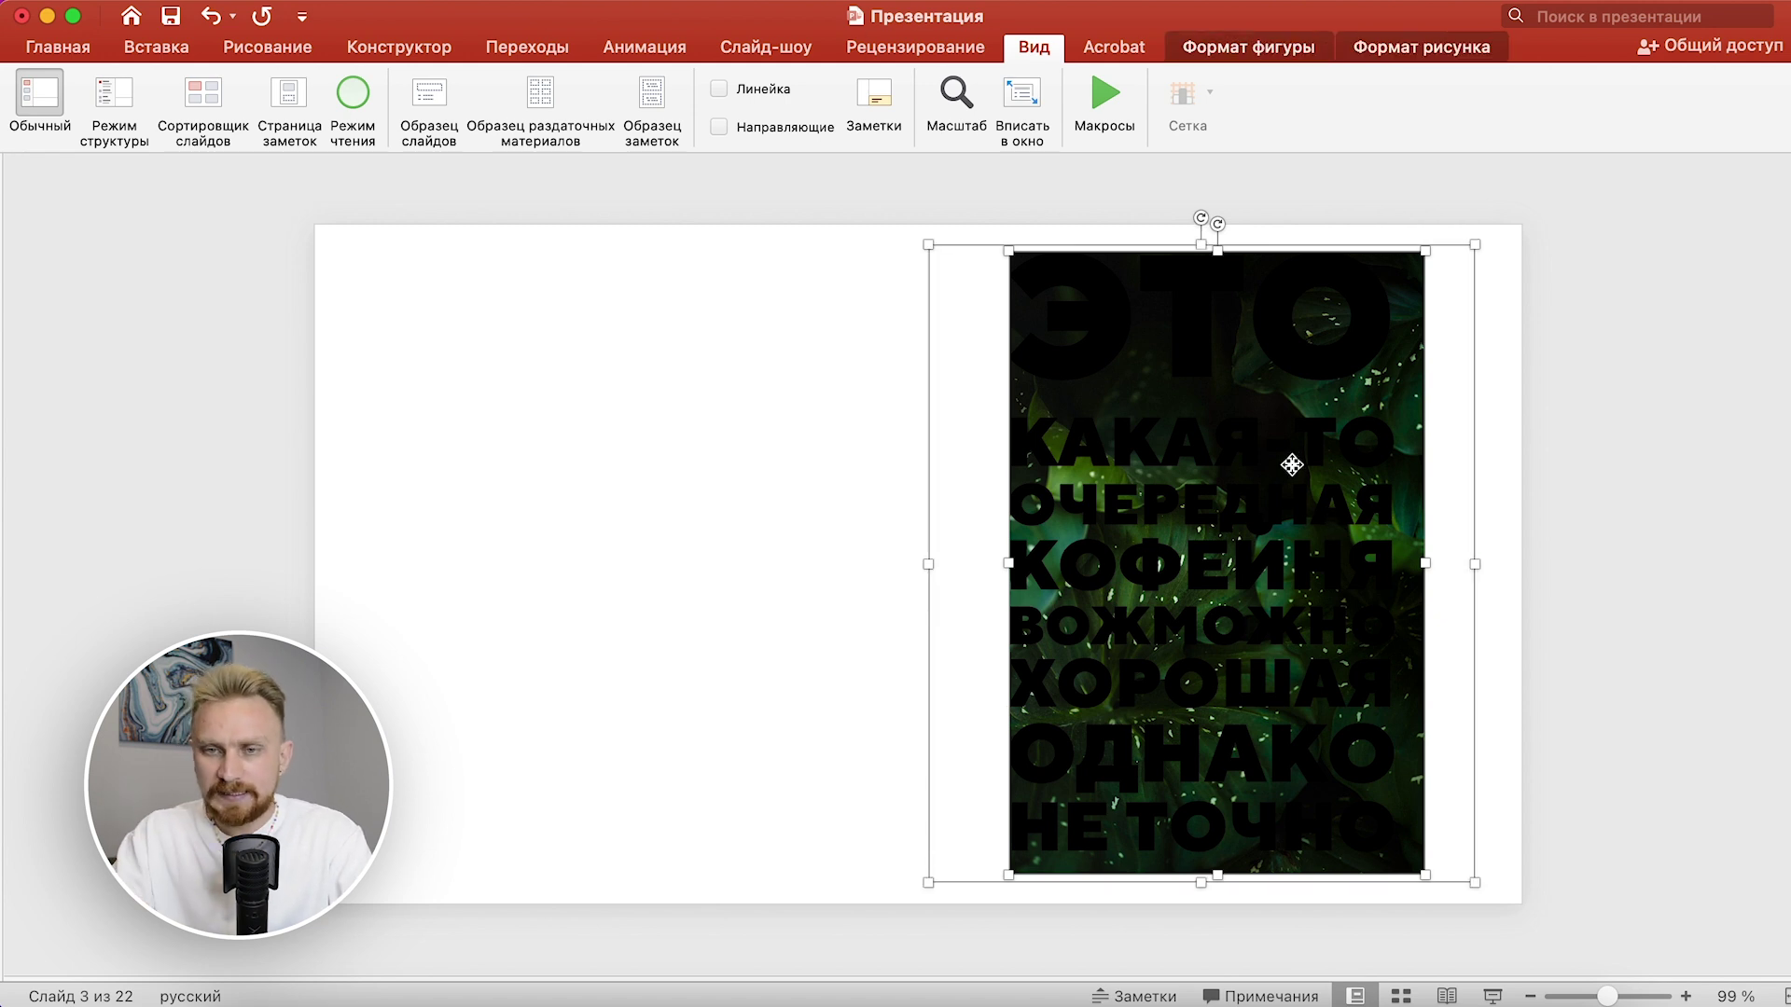
Step: Intersect the photo with the text so the leaf image fills the letters
click(1204, 49)
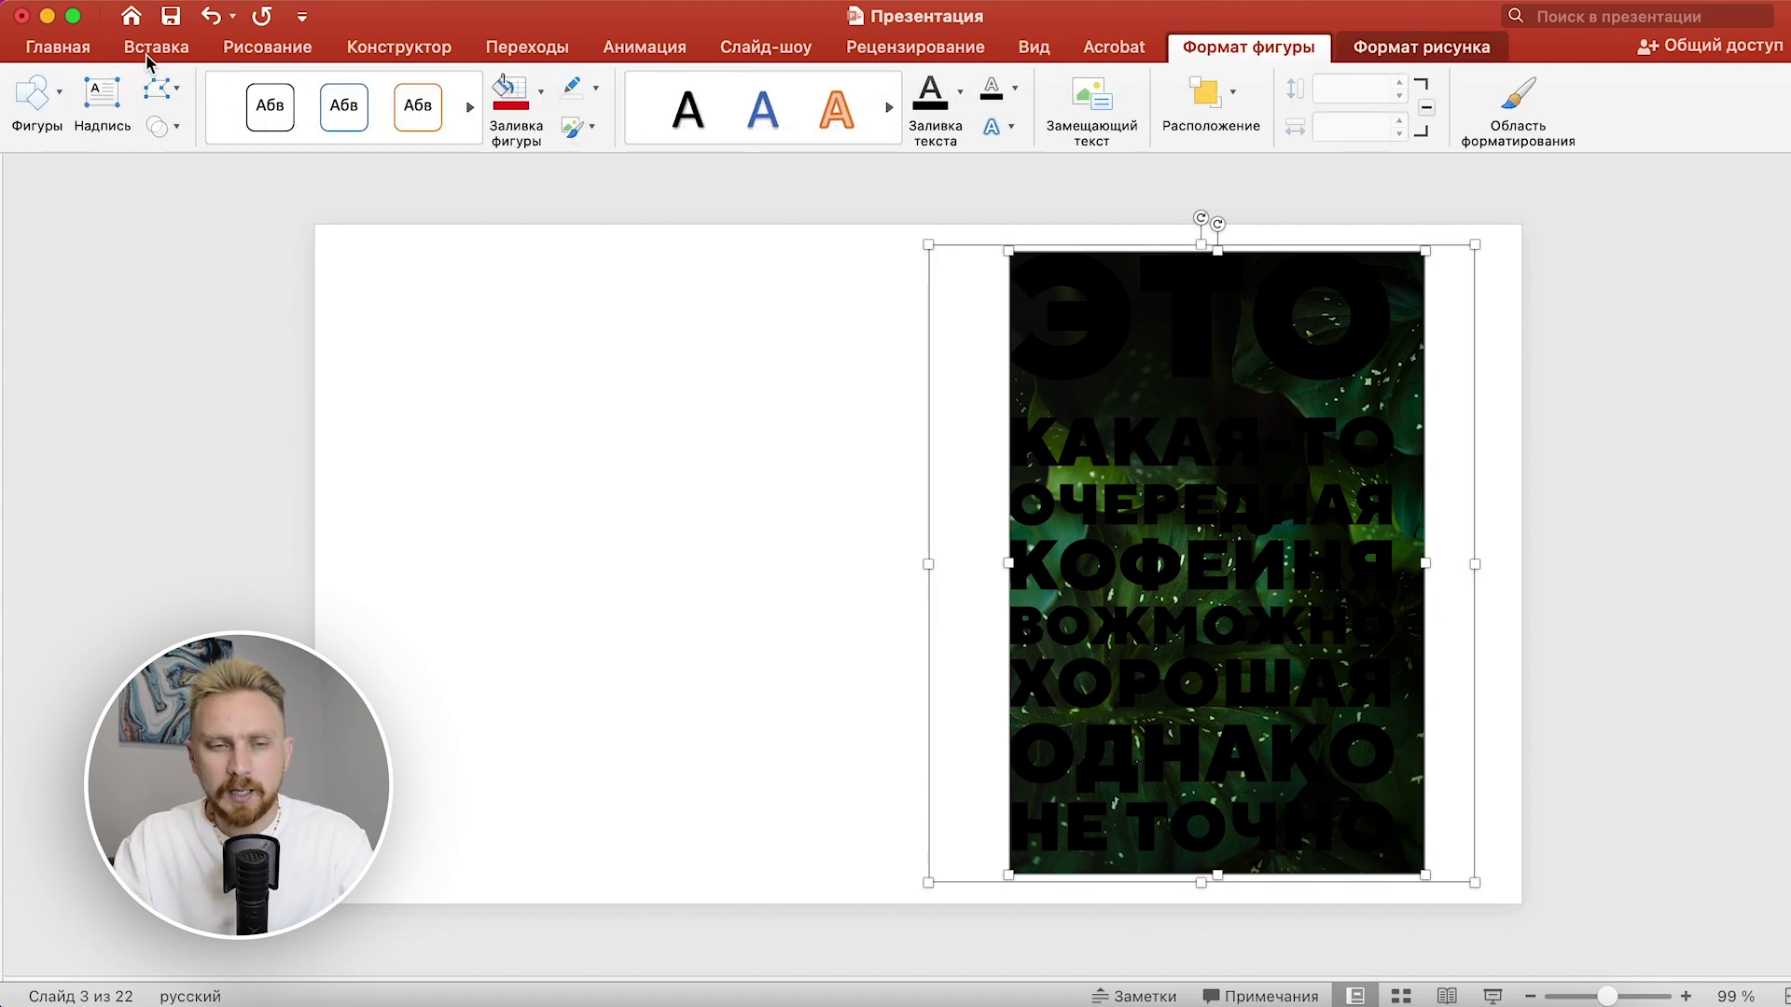
click(155, 131)
click(207, 254)
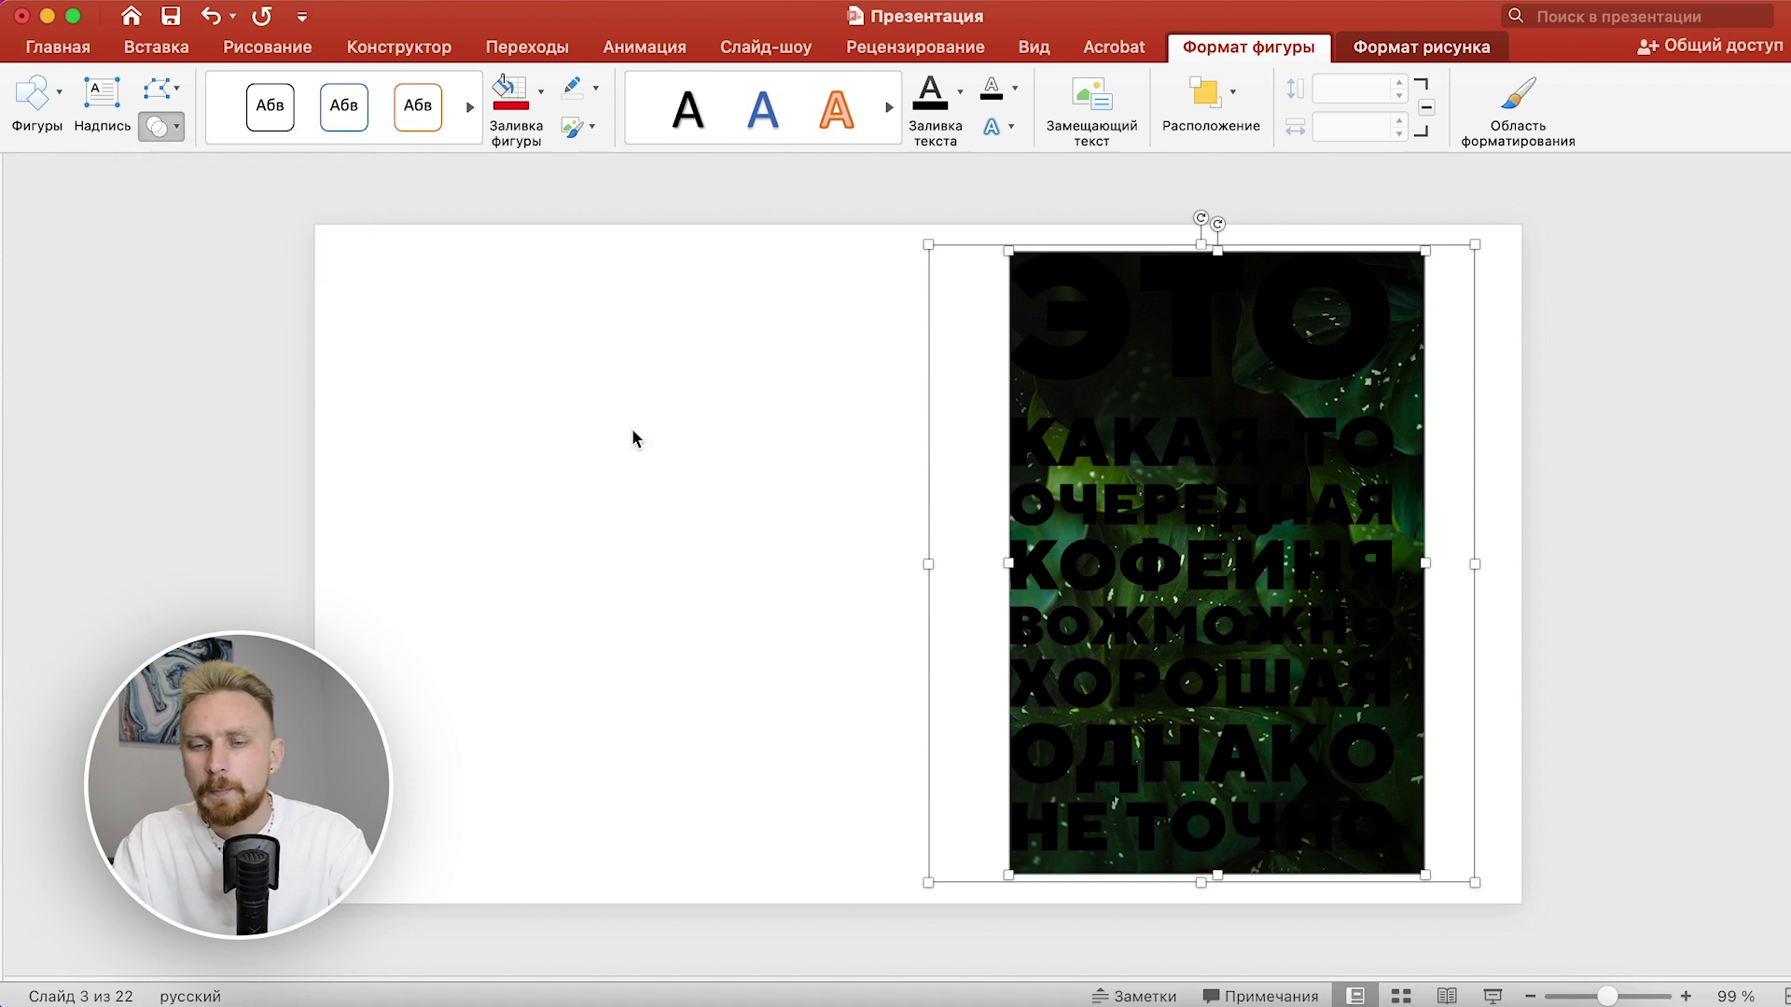
click(1280, 542)
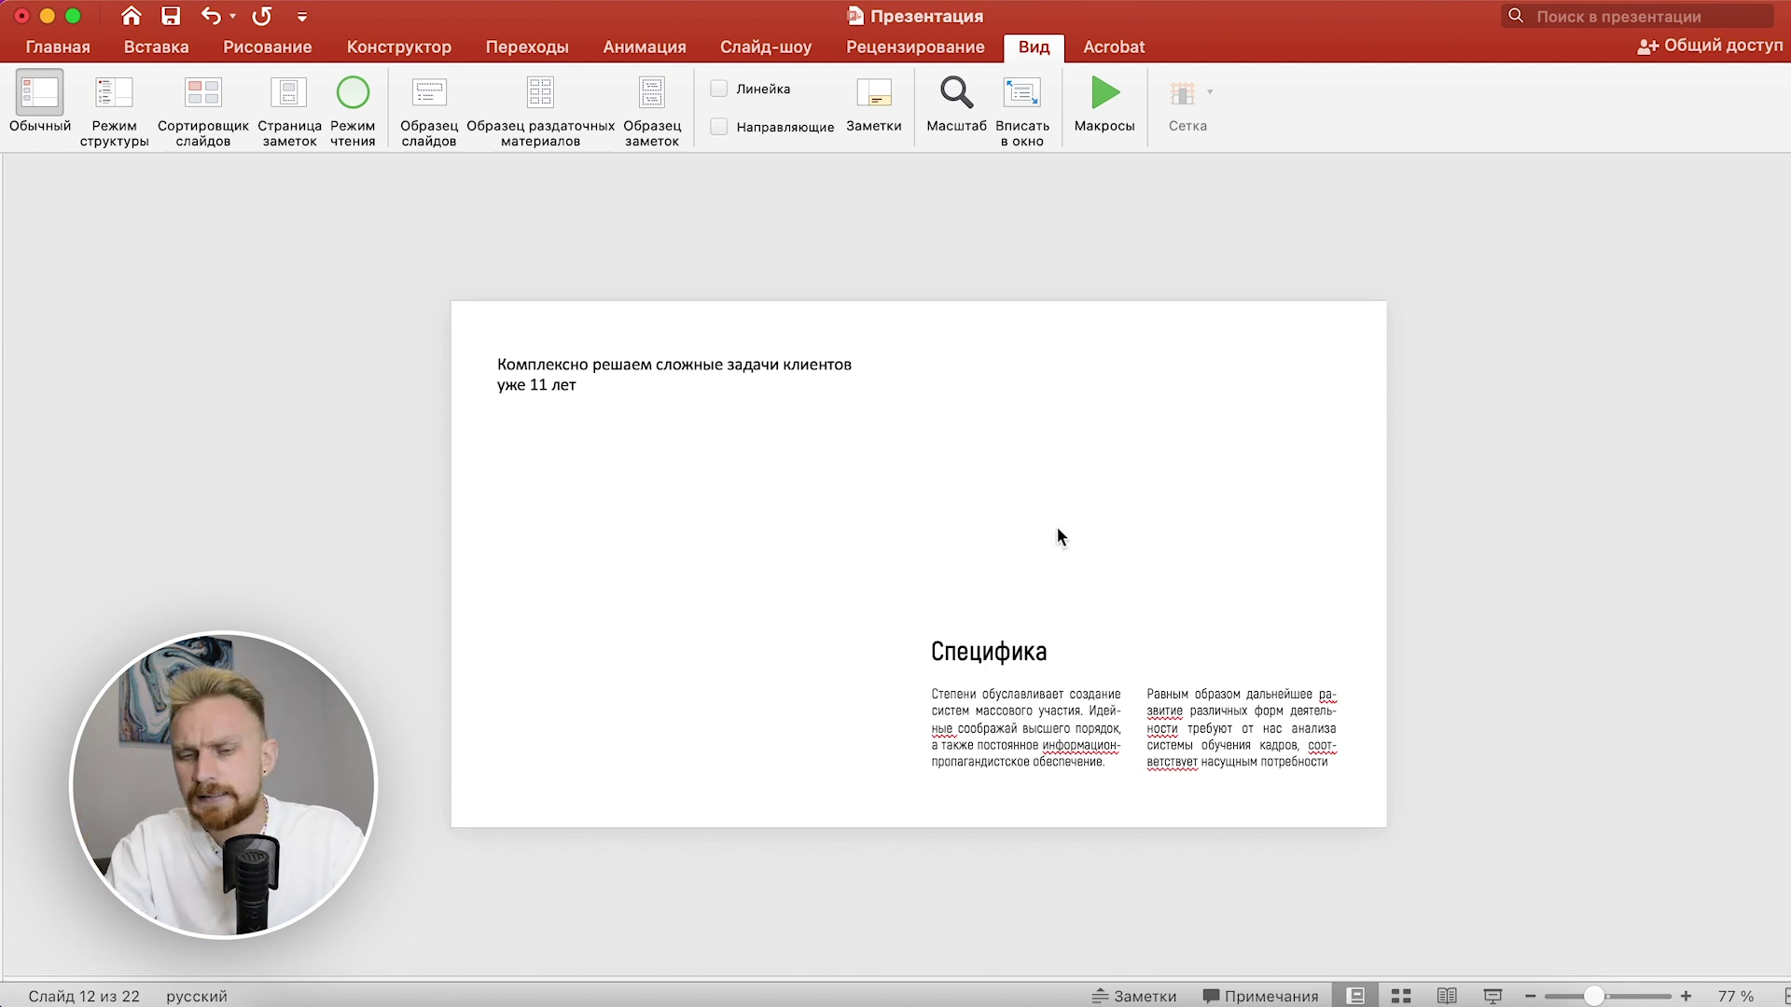
Step: Turn on Guides (Направляющие) in the View tab to show the dashed grid on slide 12
drag(1574, 801, 924, 616)
click(1471, 460)
click(718, 126)
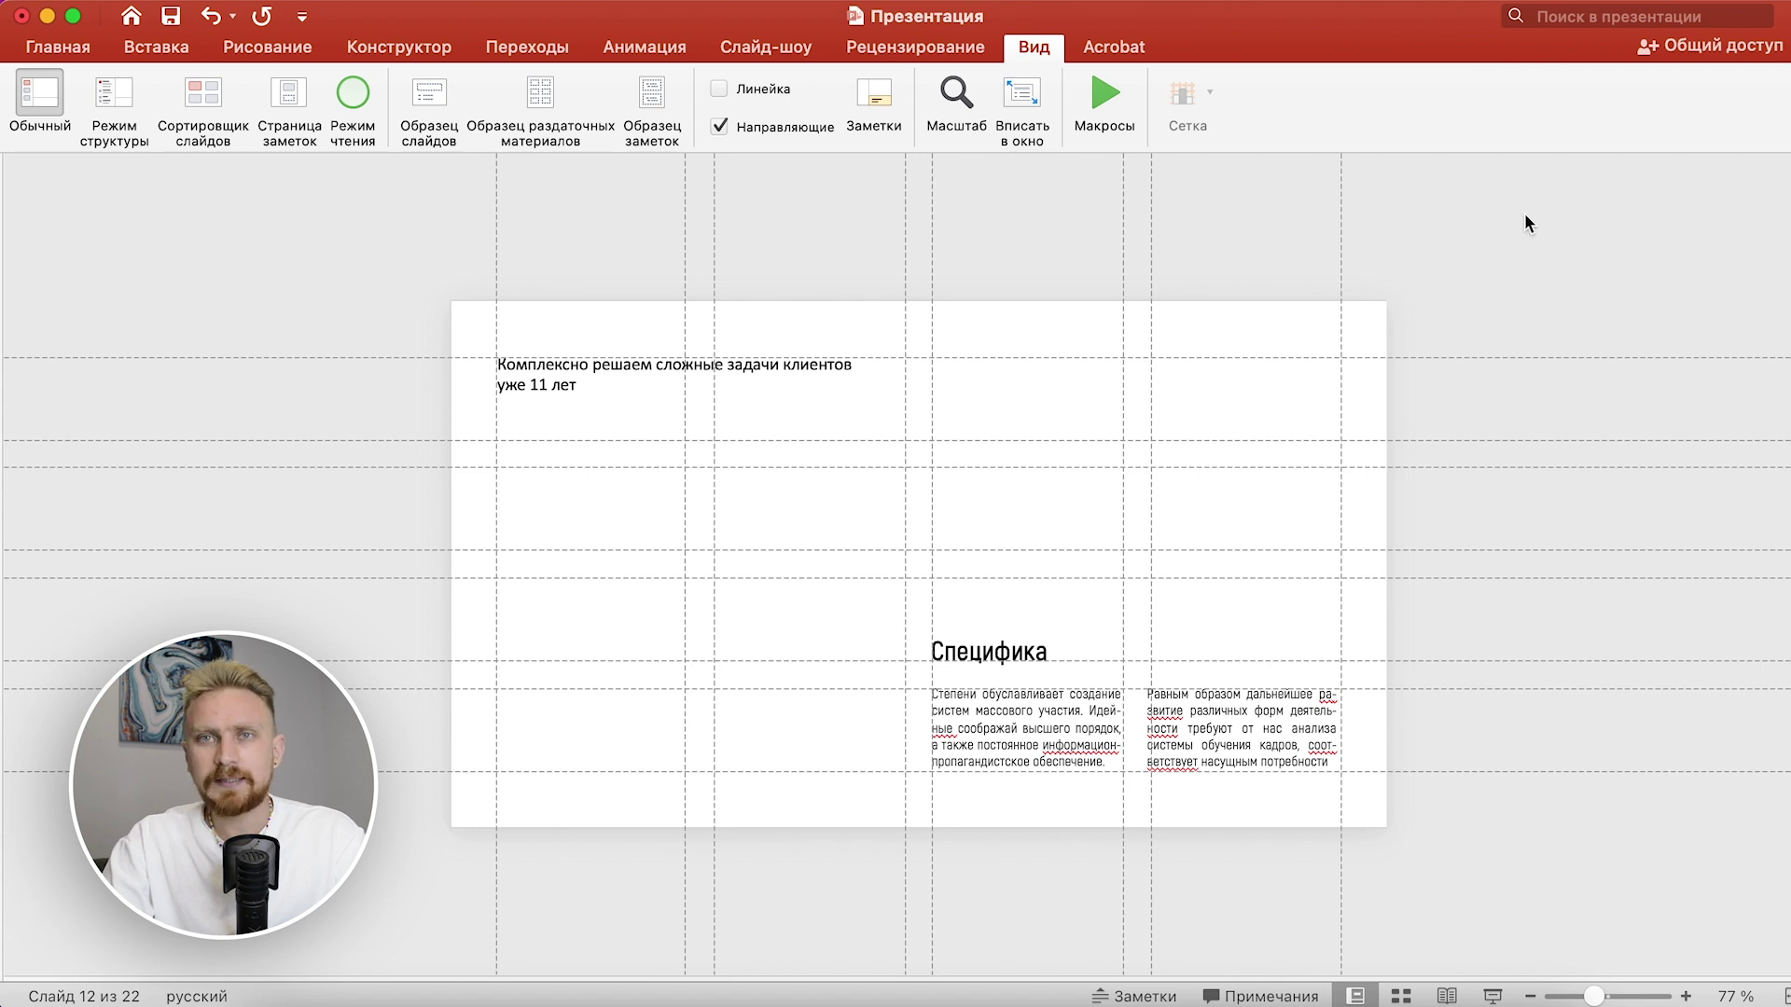
click(744, 137)
click(1035, 49)
click(1035, 48)
click(720, 127)
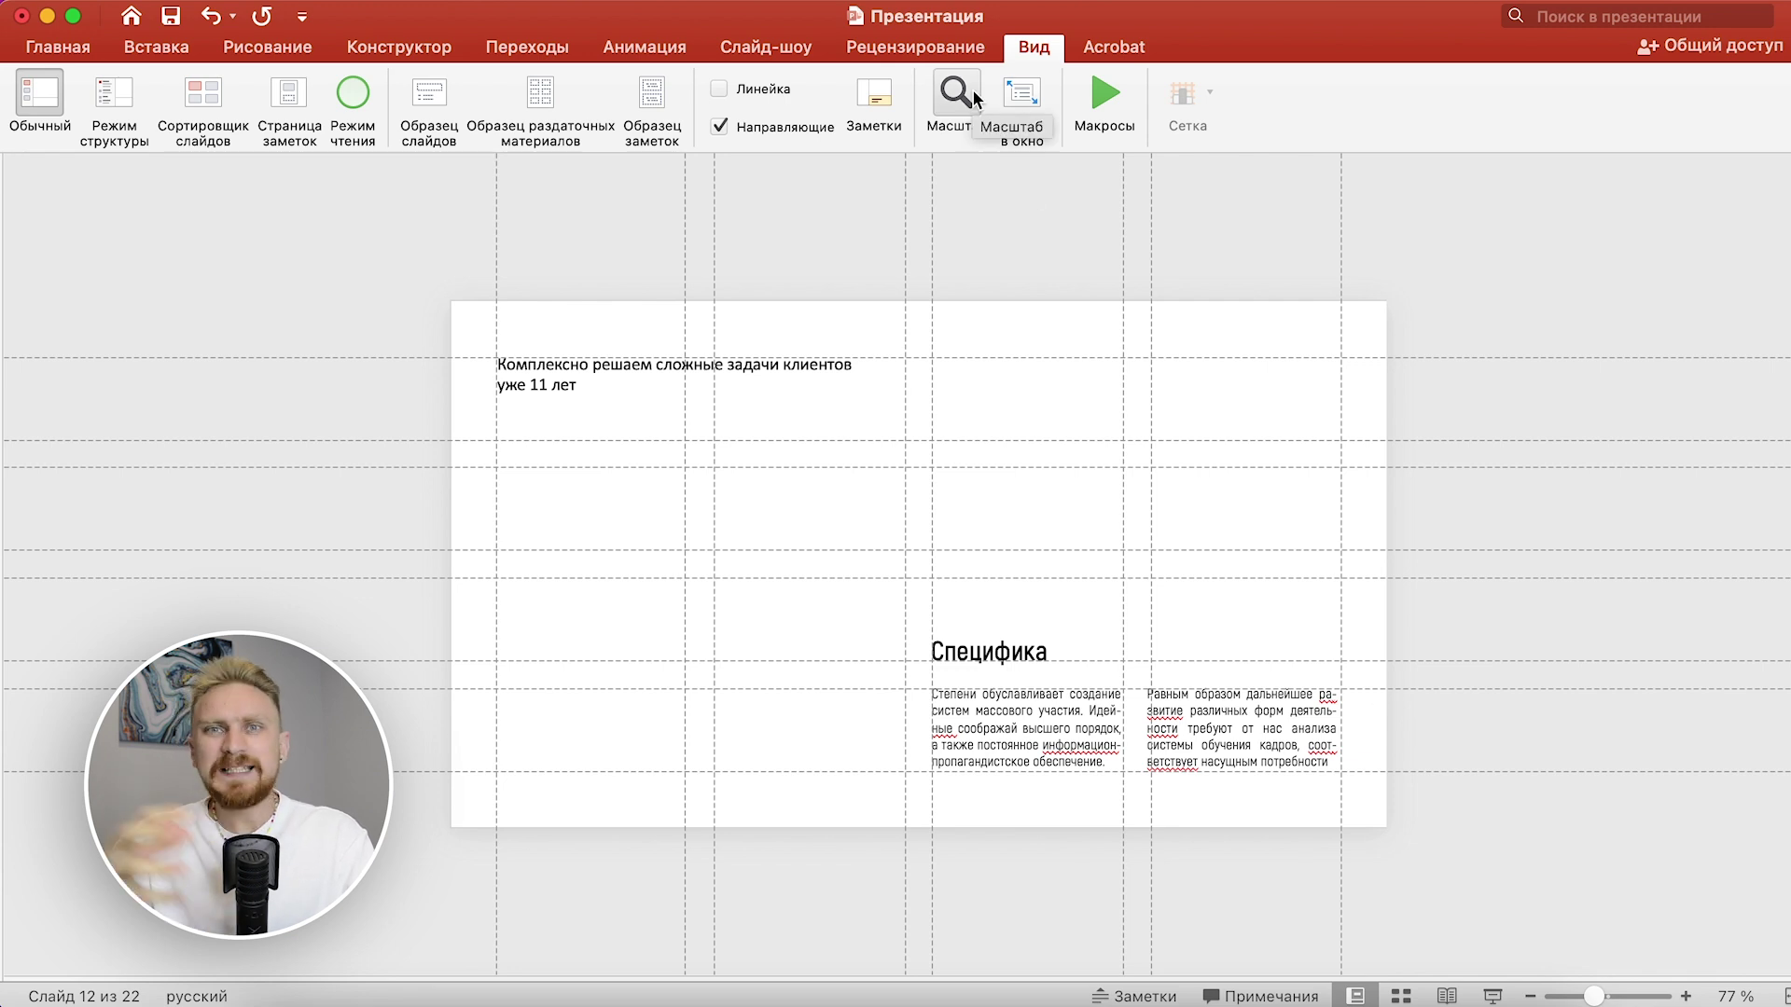
Step: Nudge the right-hand Специфика body text box slightly to the right
drag(328, 217, 480, 812)
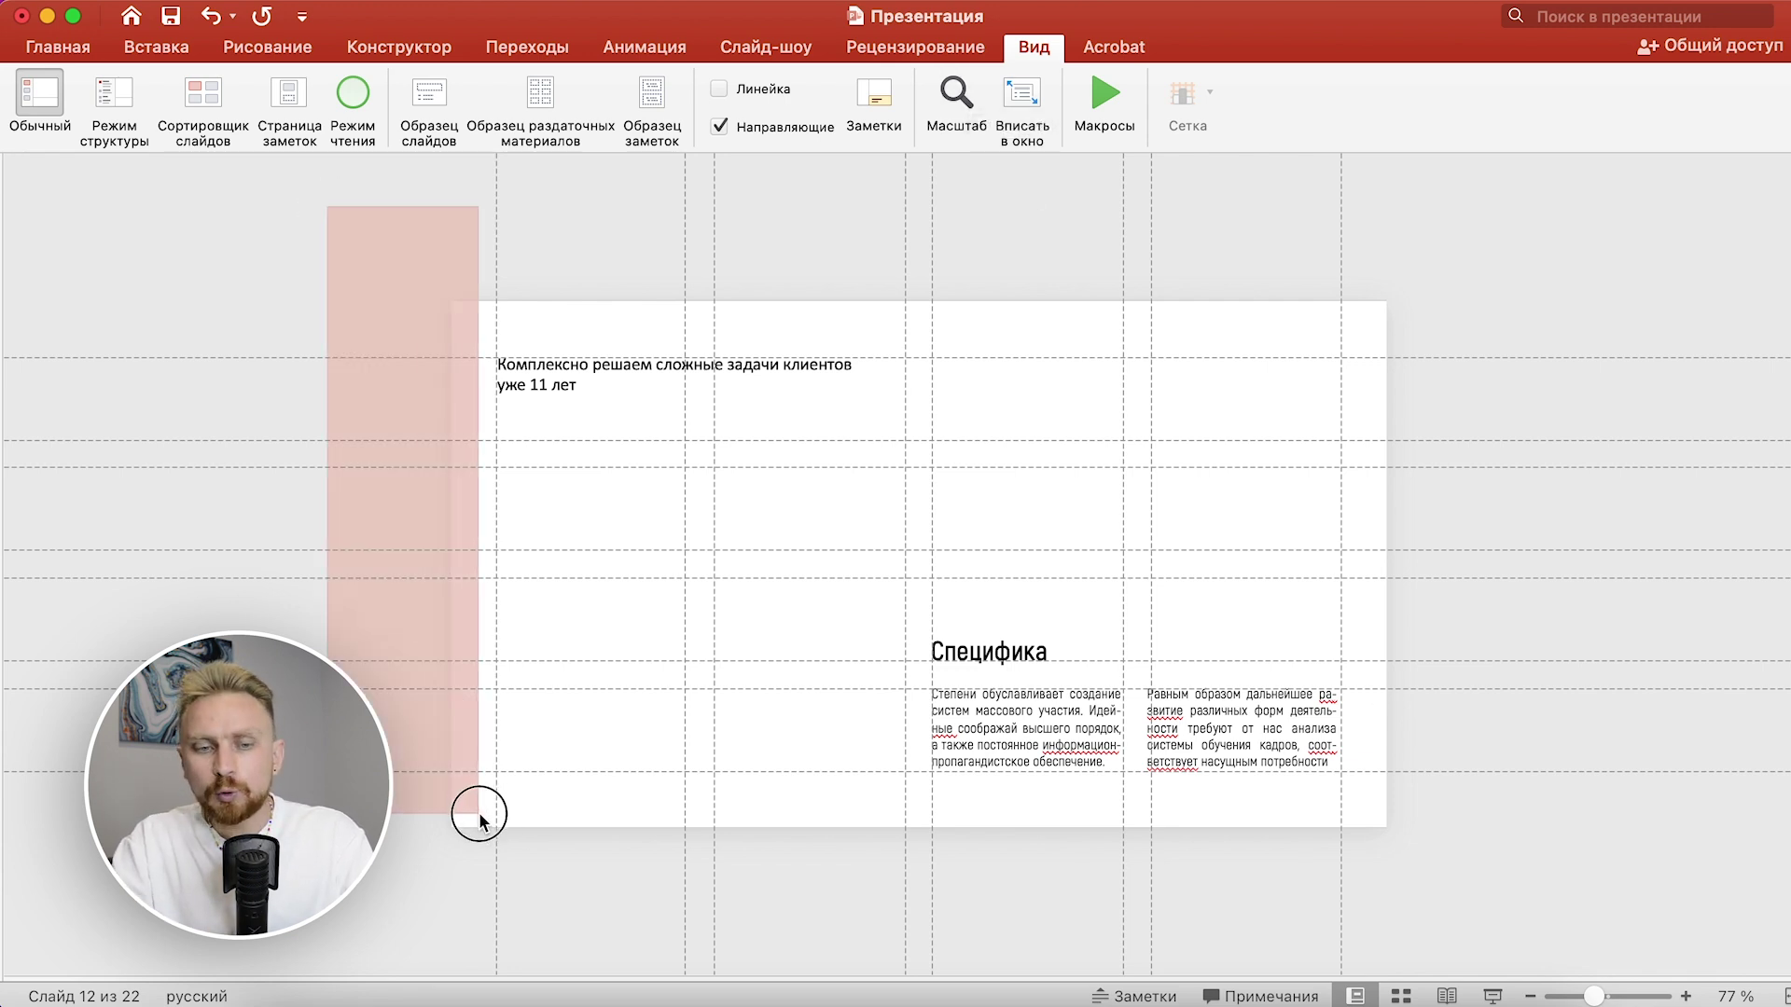
drag(1489, 837, 1362, 245)
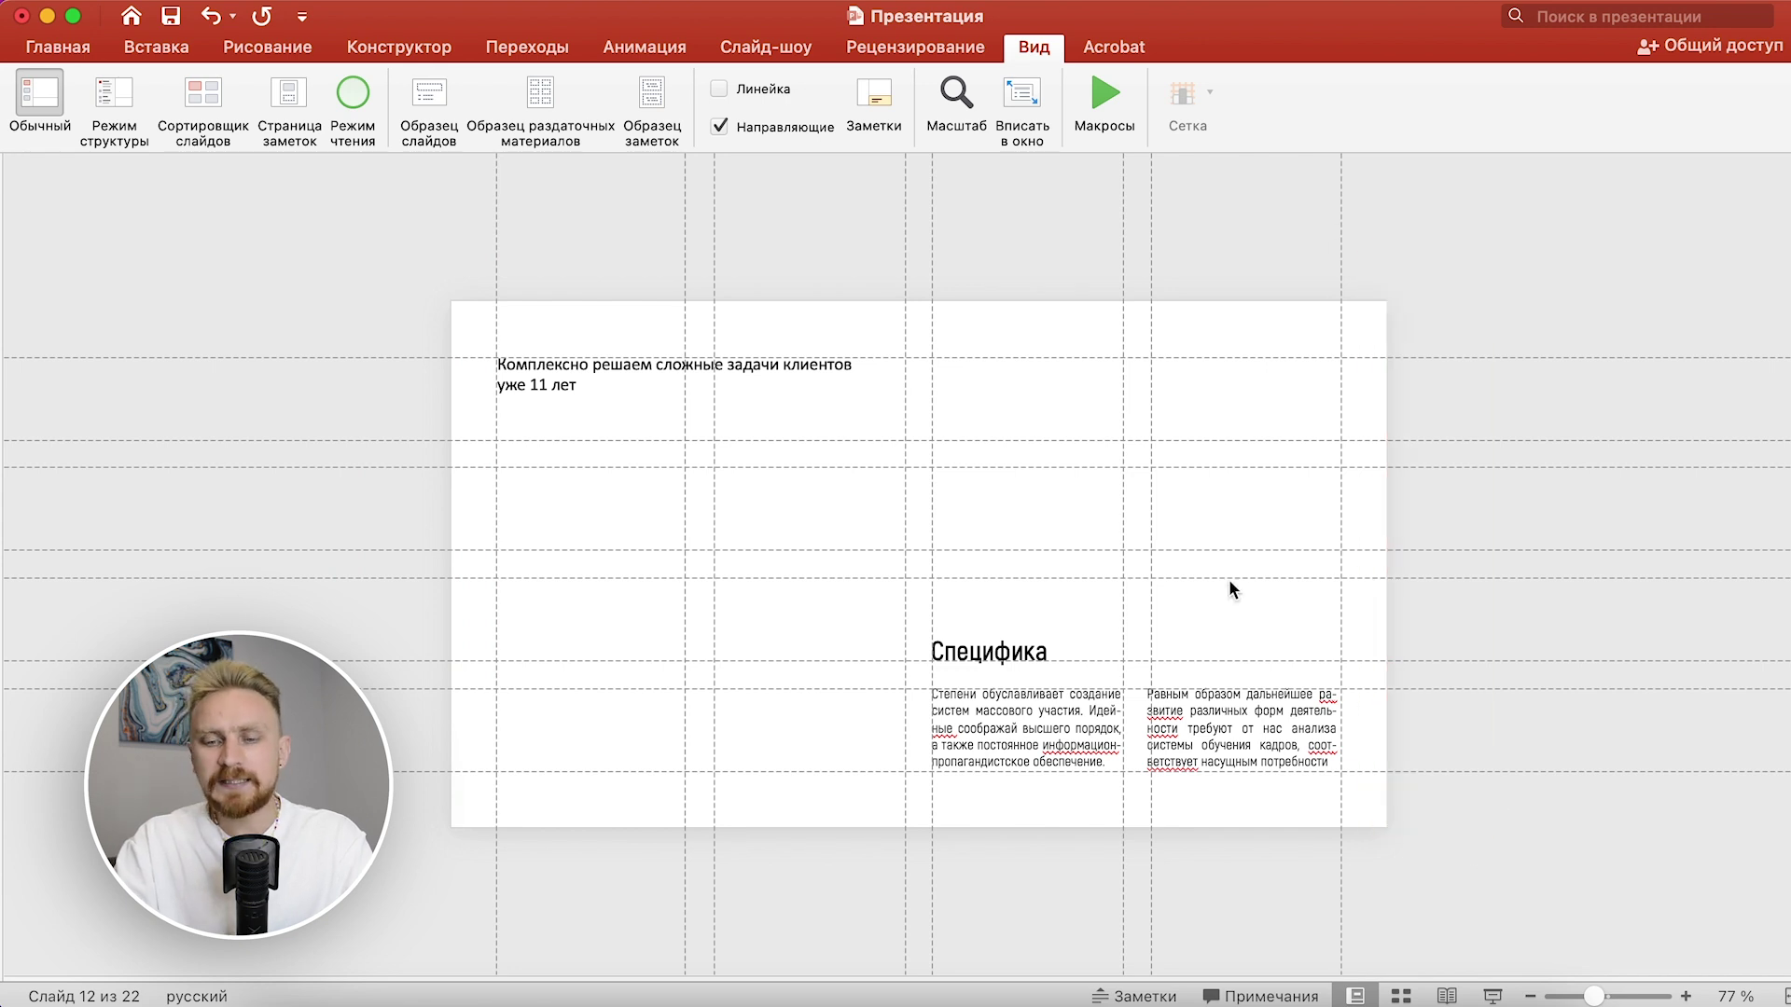
click(1214, 772)
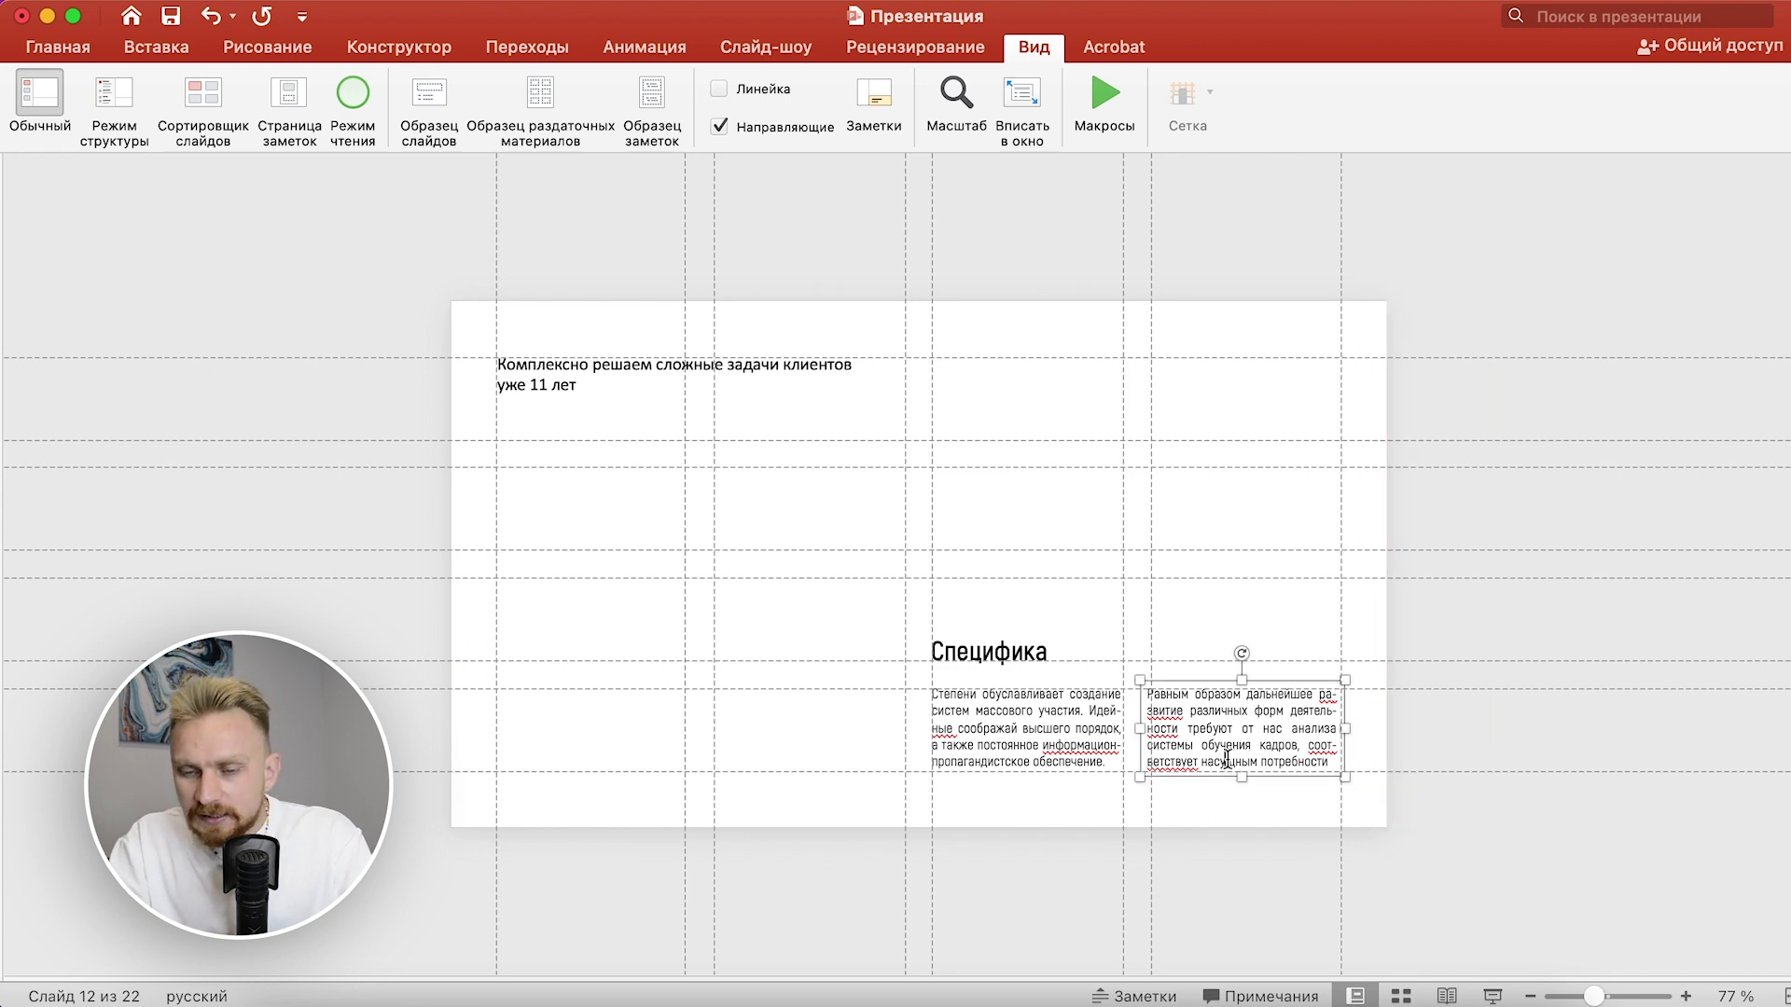
key(Right)
key(Right)
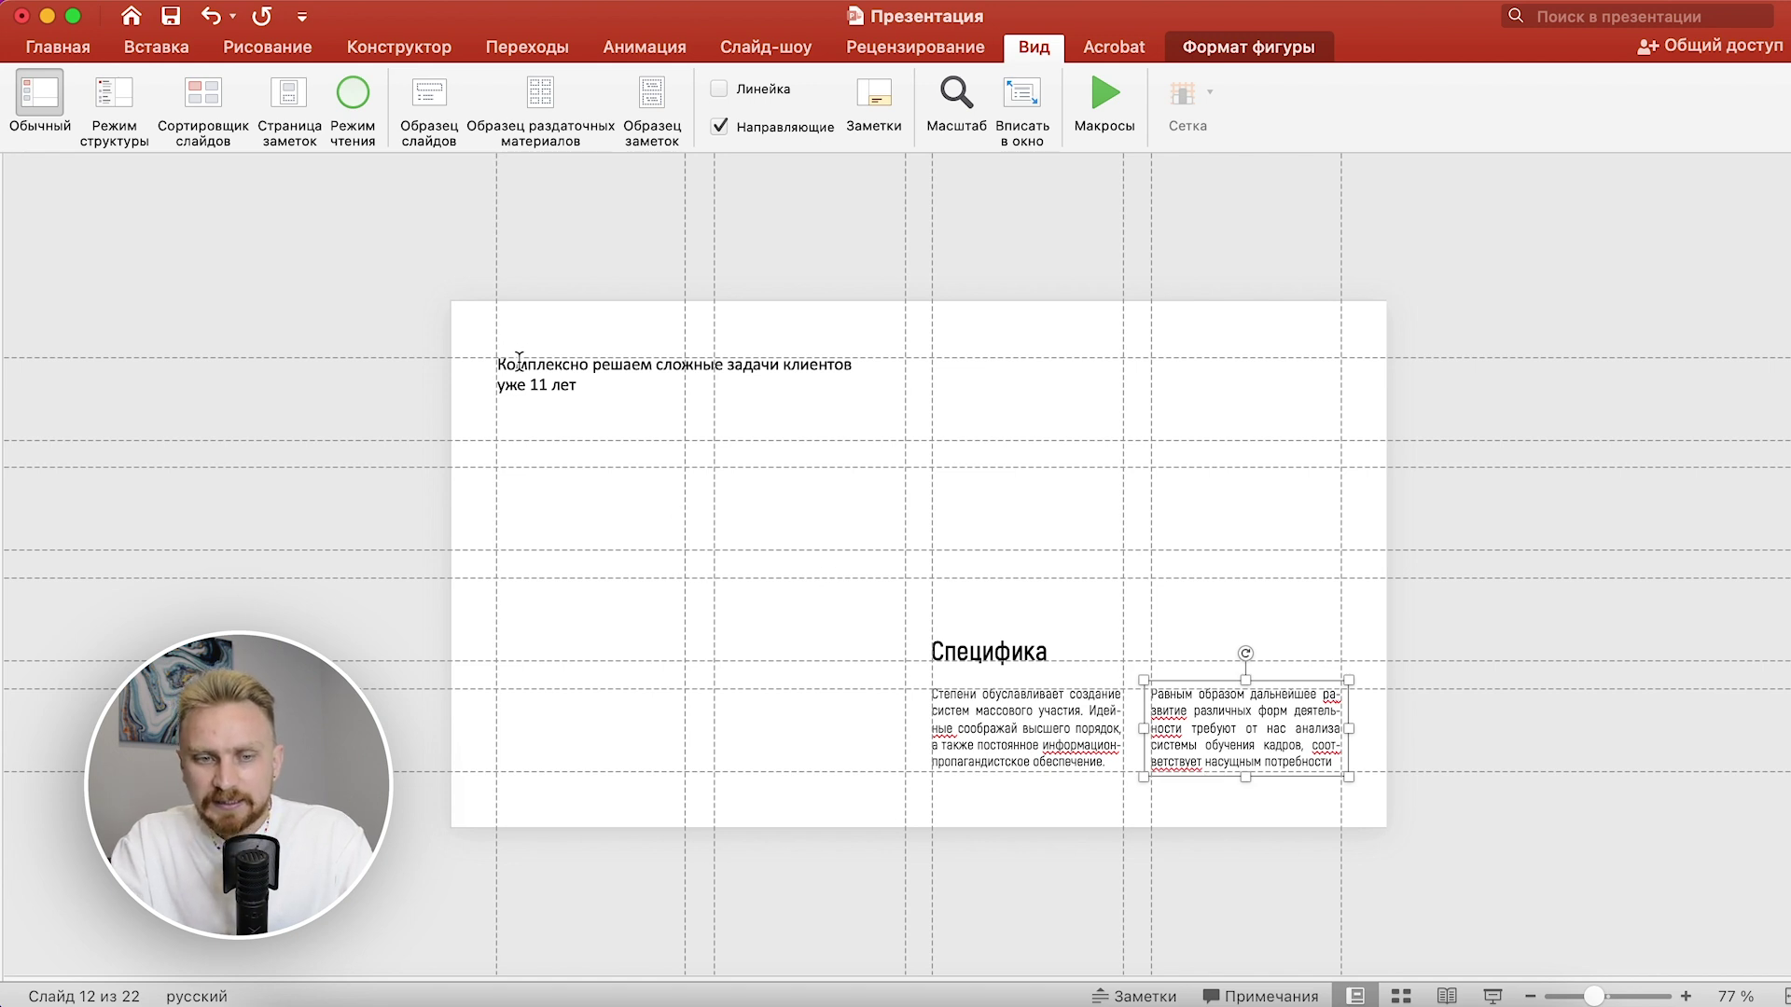
Step: Select the top heading's text, undoing the accidental changes along the way
drag(519, 360, 876, 361)
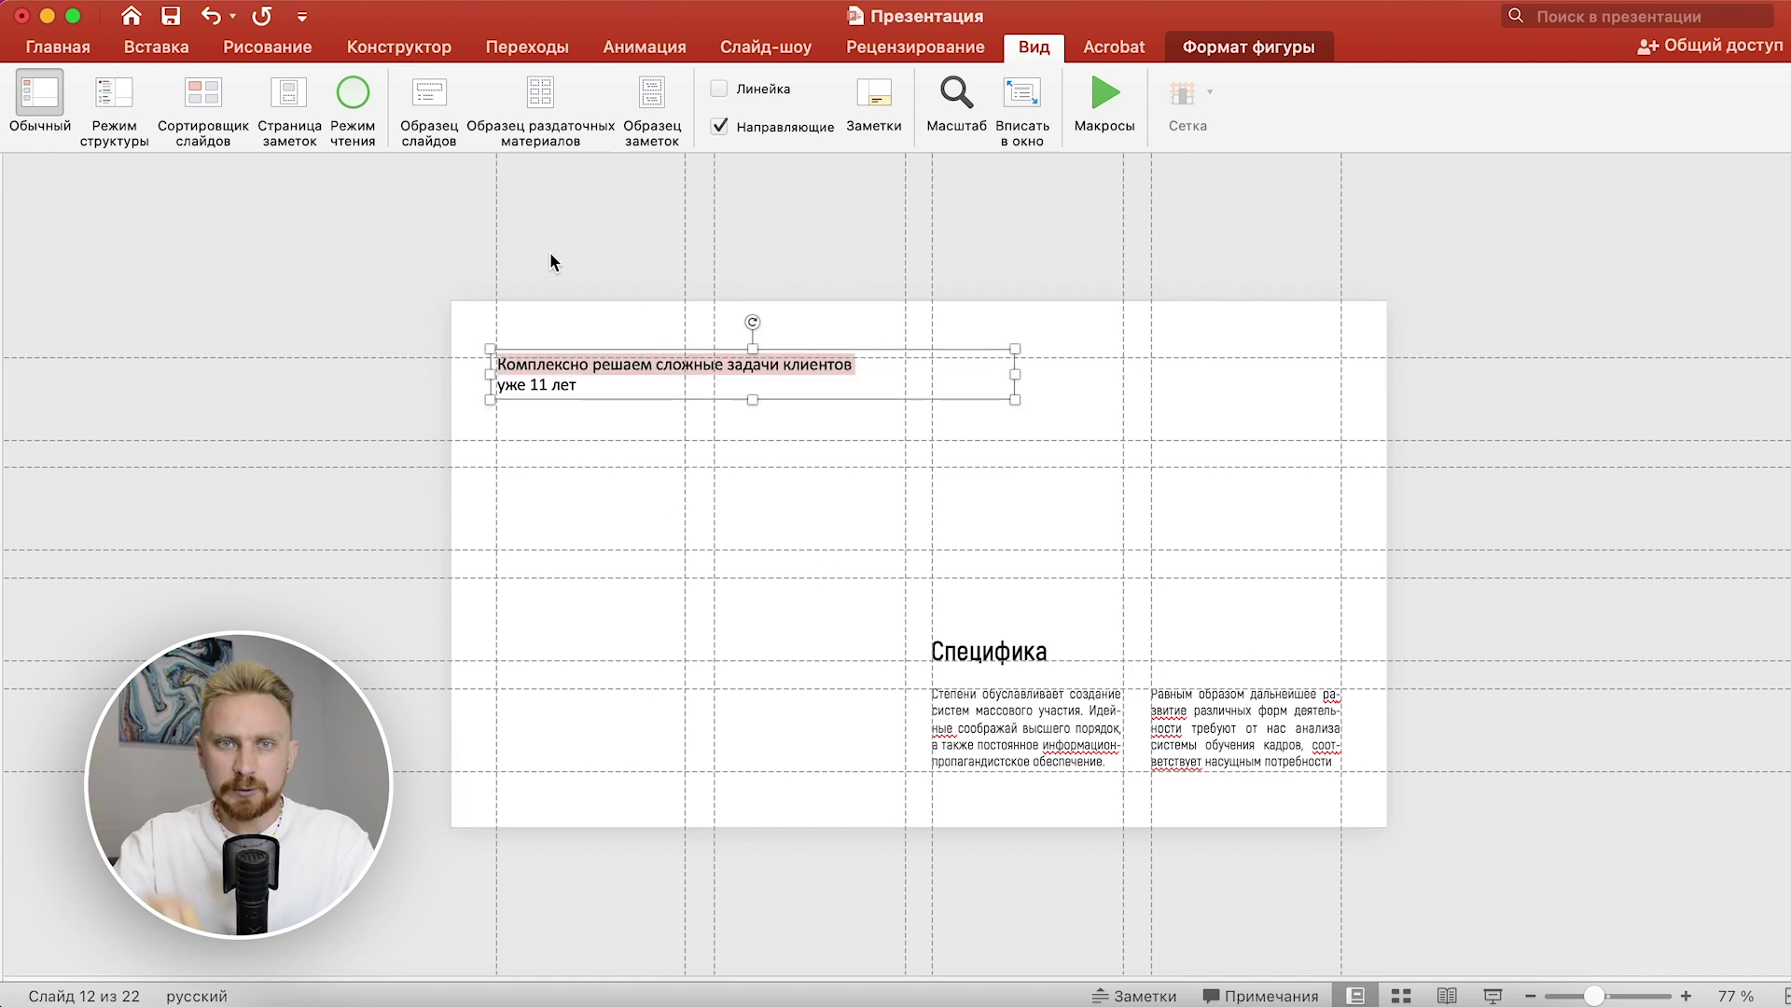
drag(893, 888, 930, 320)
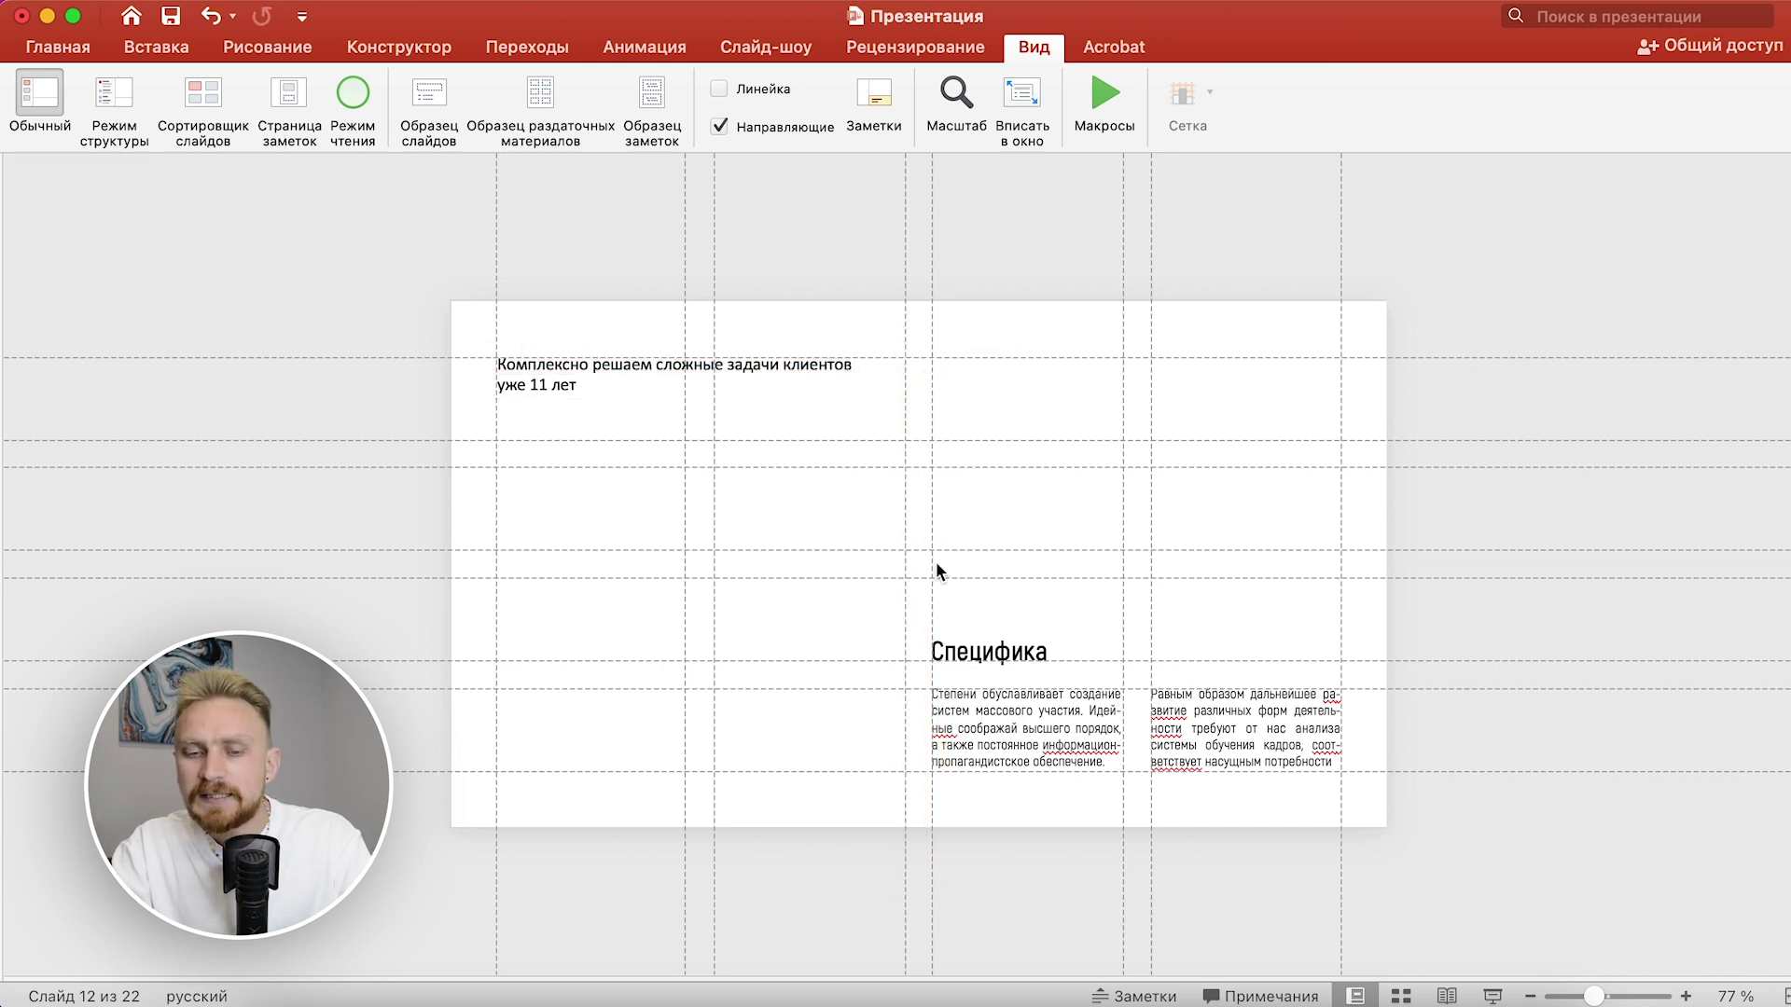
key(ctrl+z)
click(627, 329)
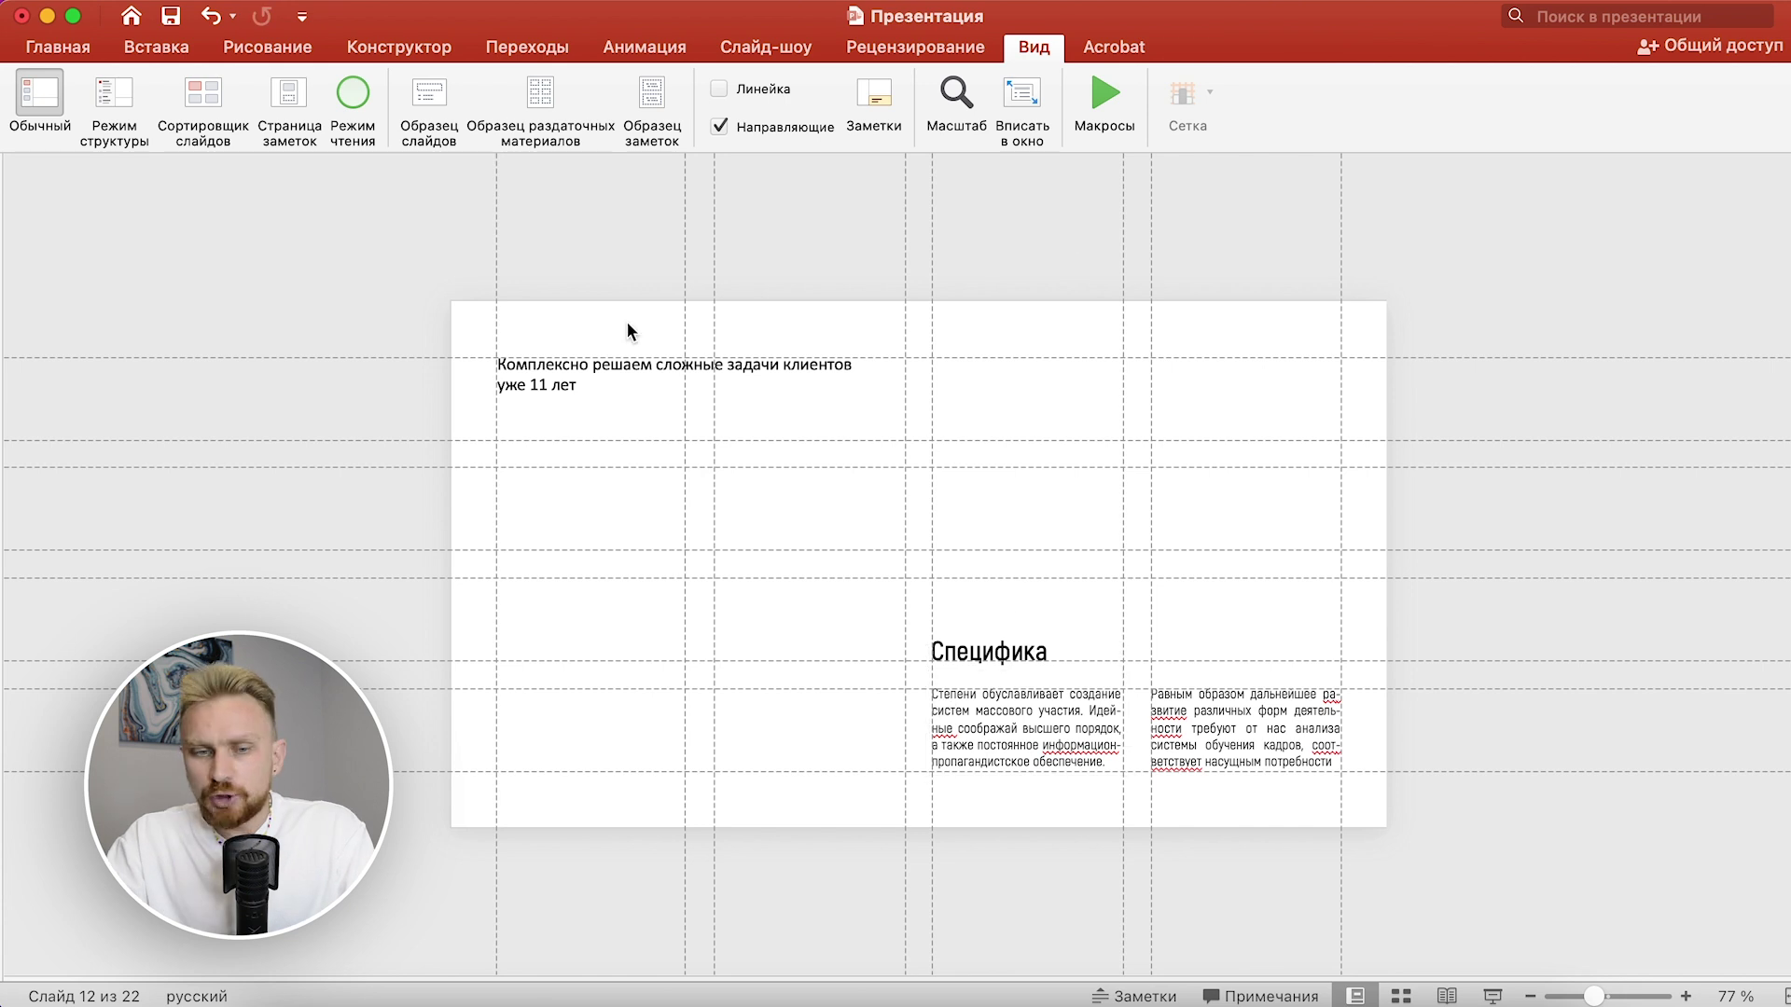
key(ctrl+z)
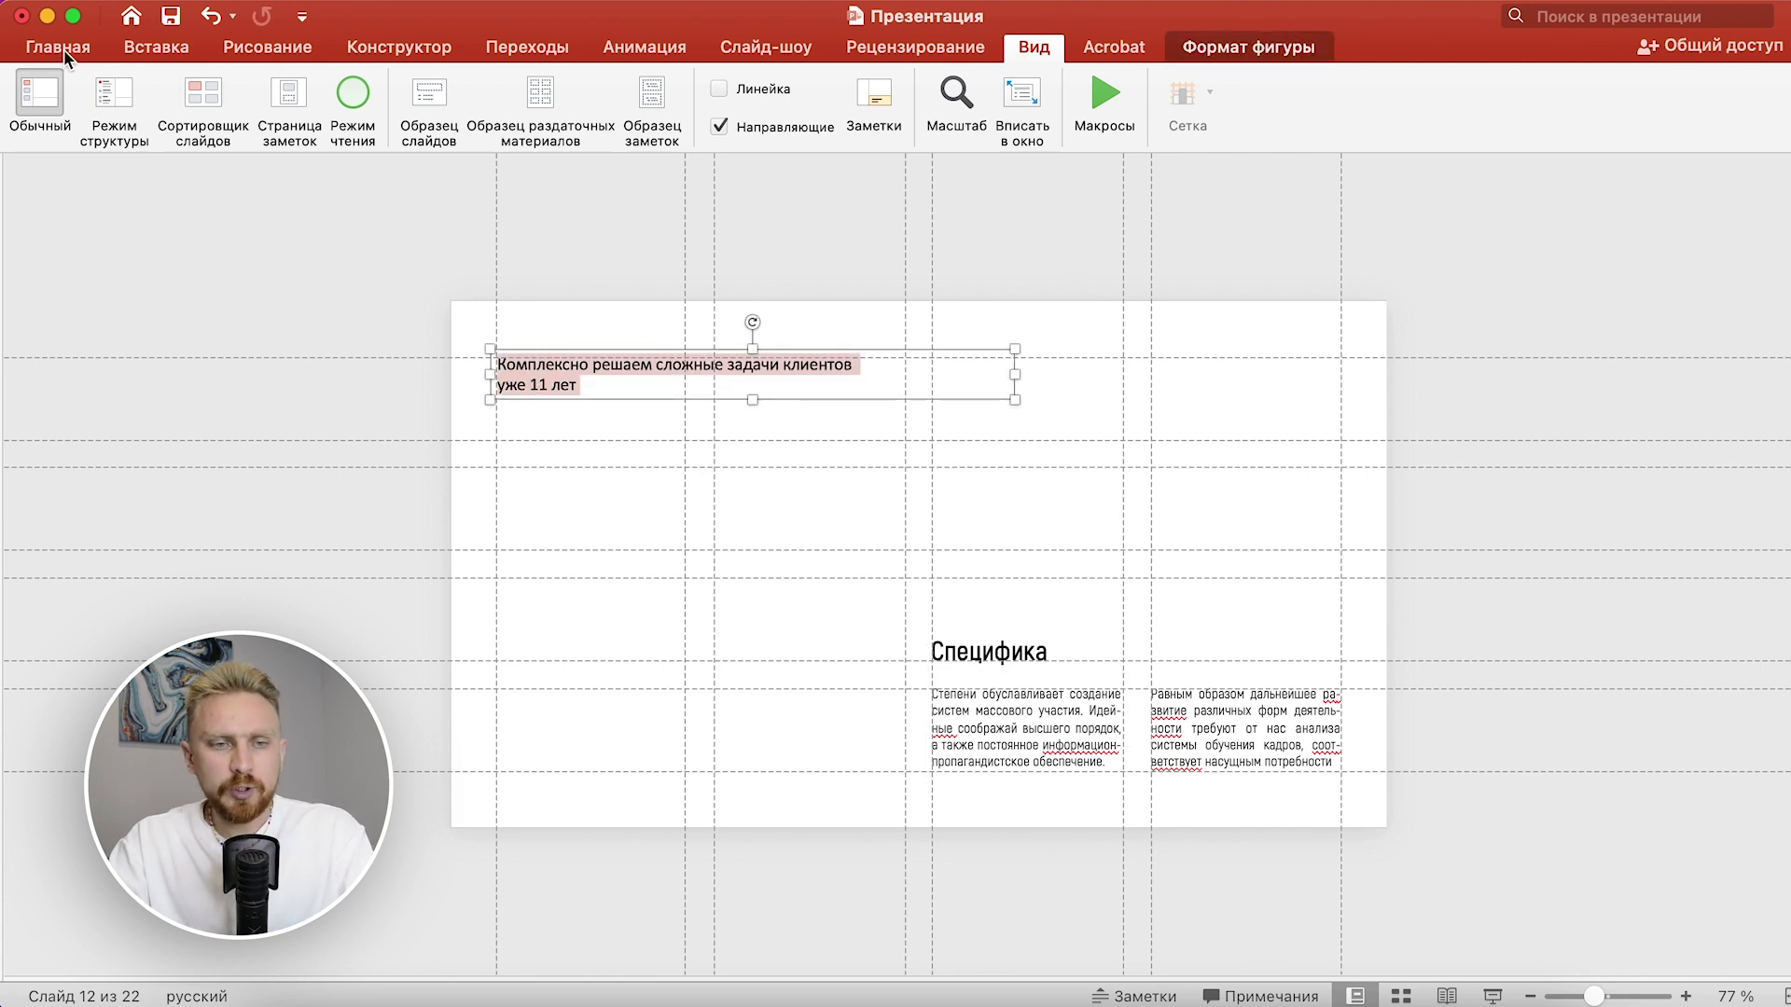
Step: Change the selected heading's font to Montserrat Black from the Home tab
click(63, 48)
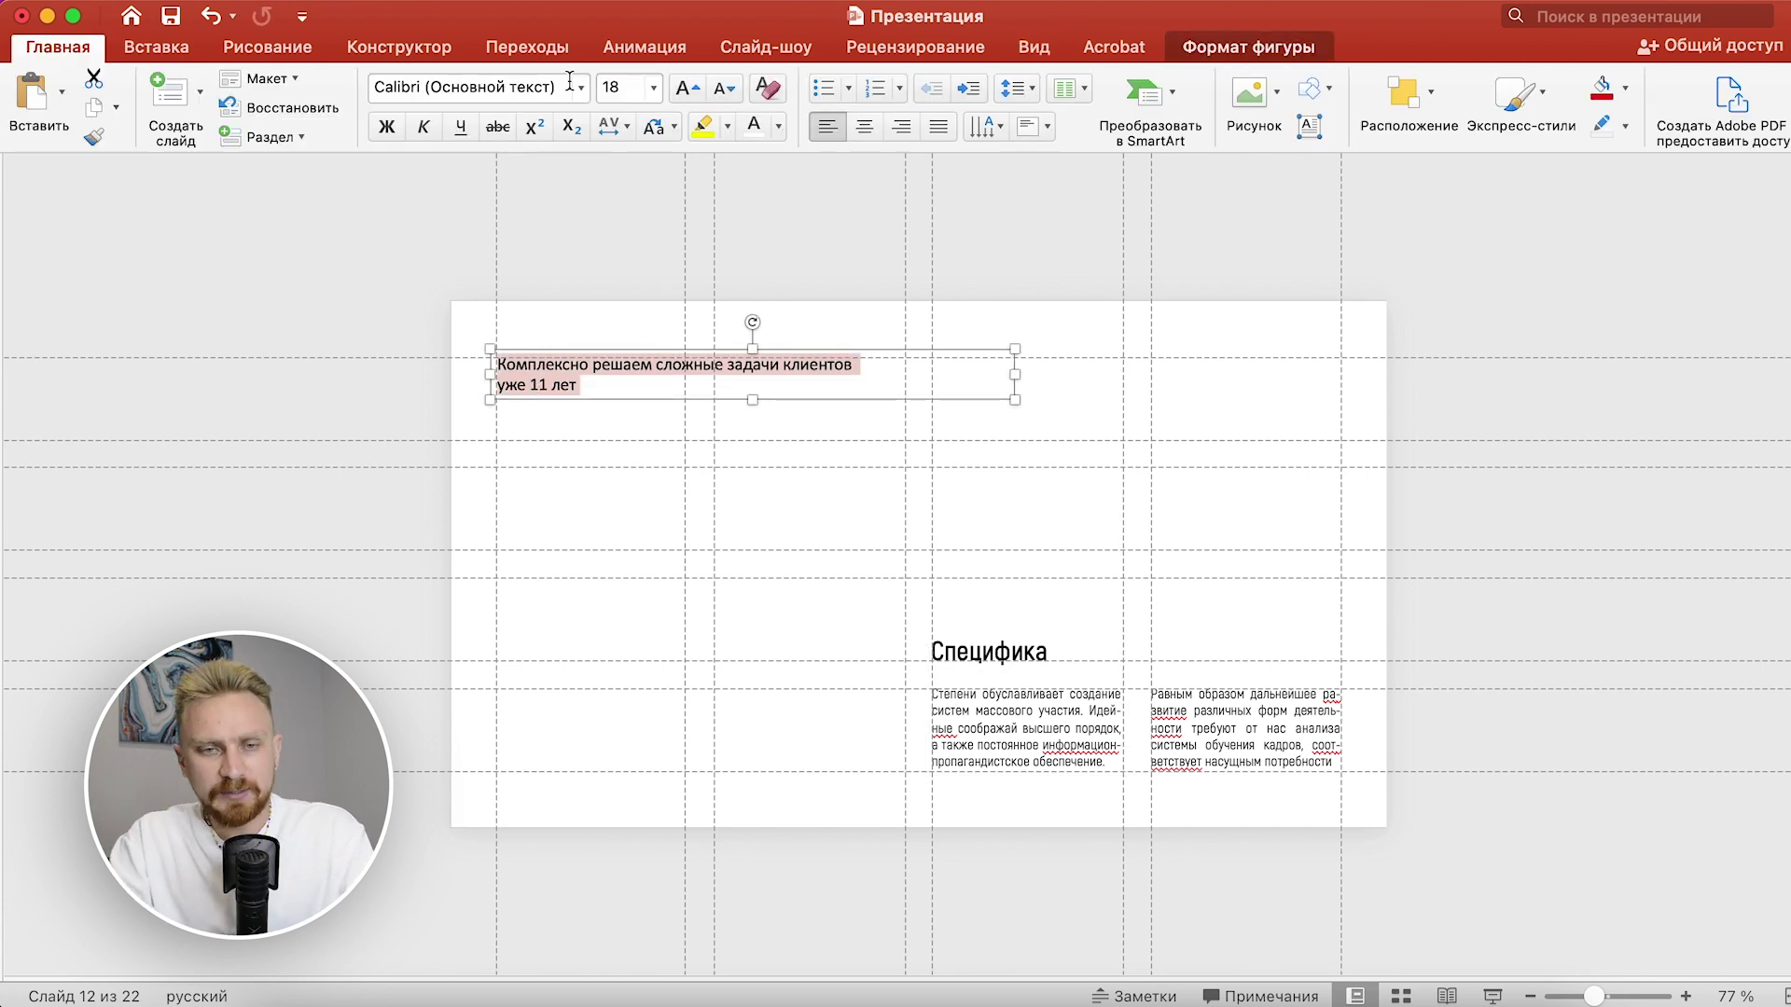
click(581, 86)
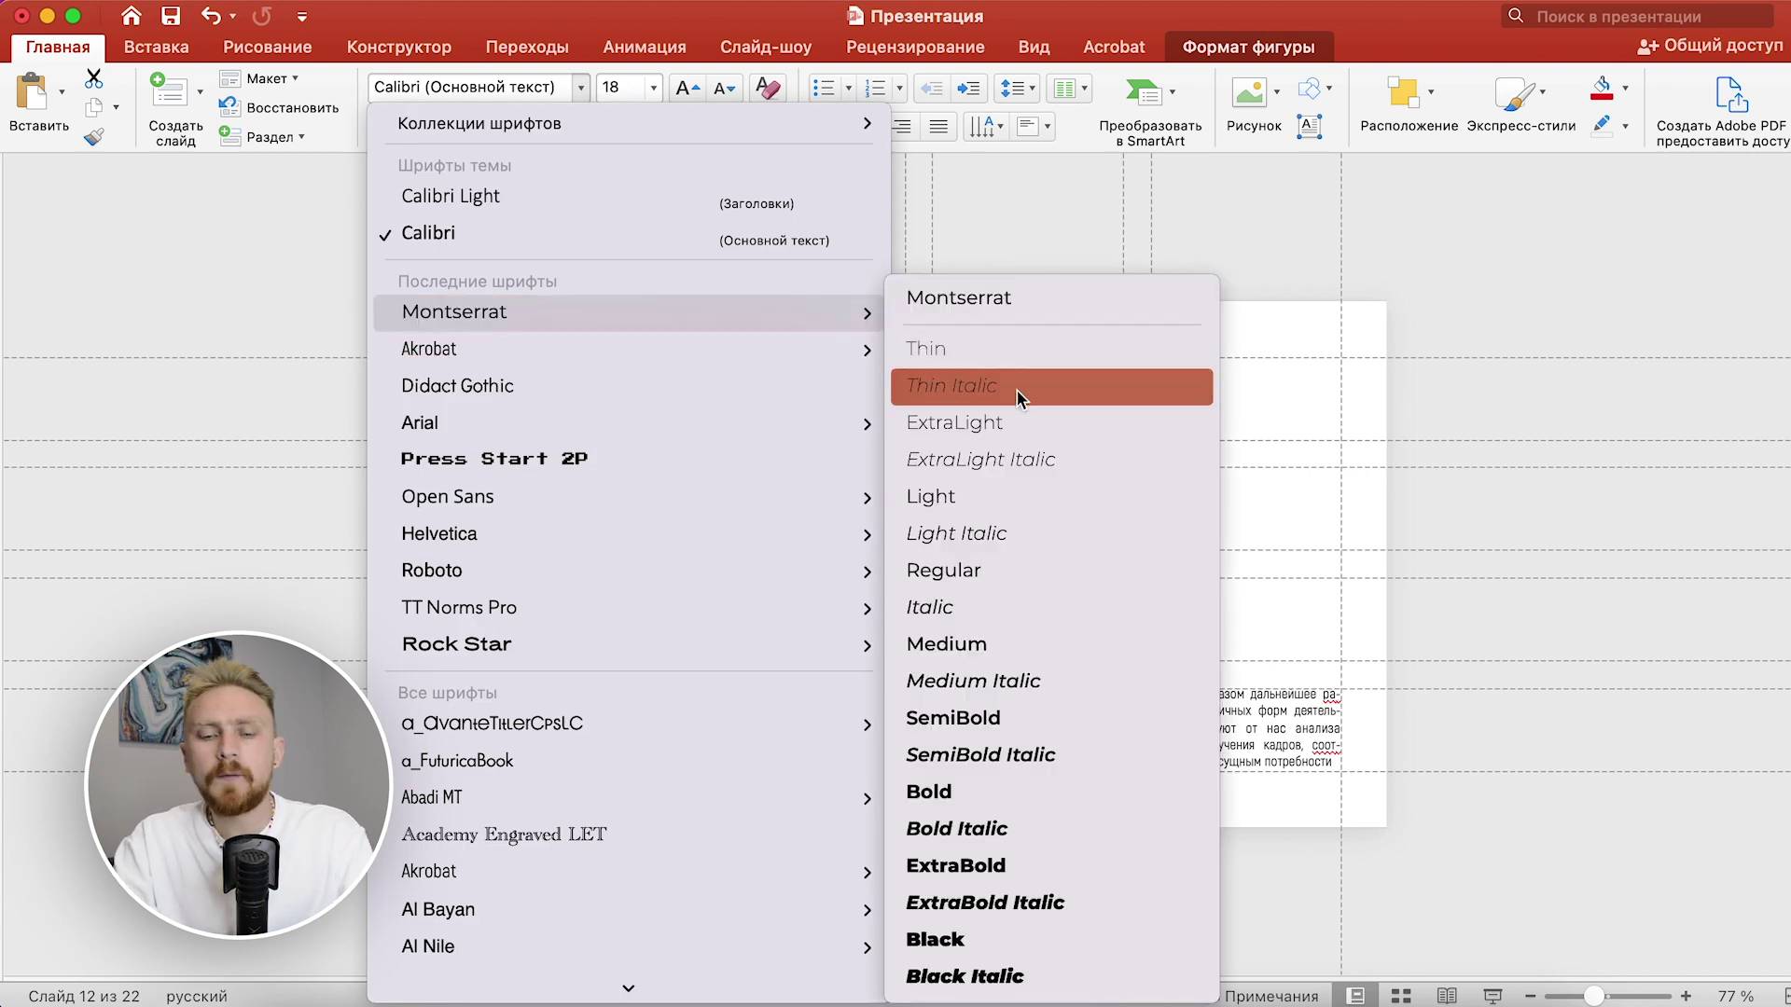
click(926, 942)
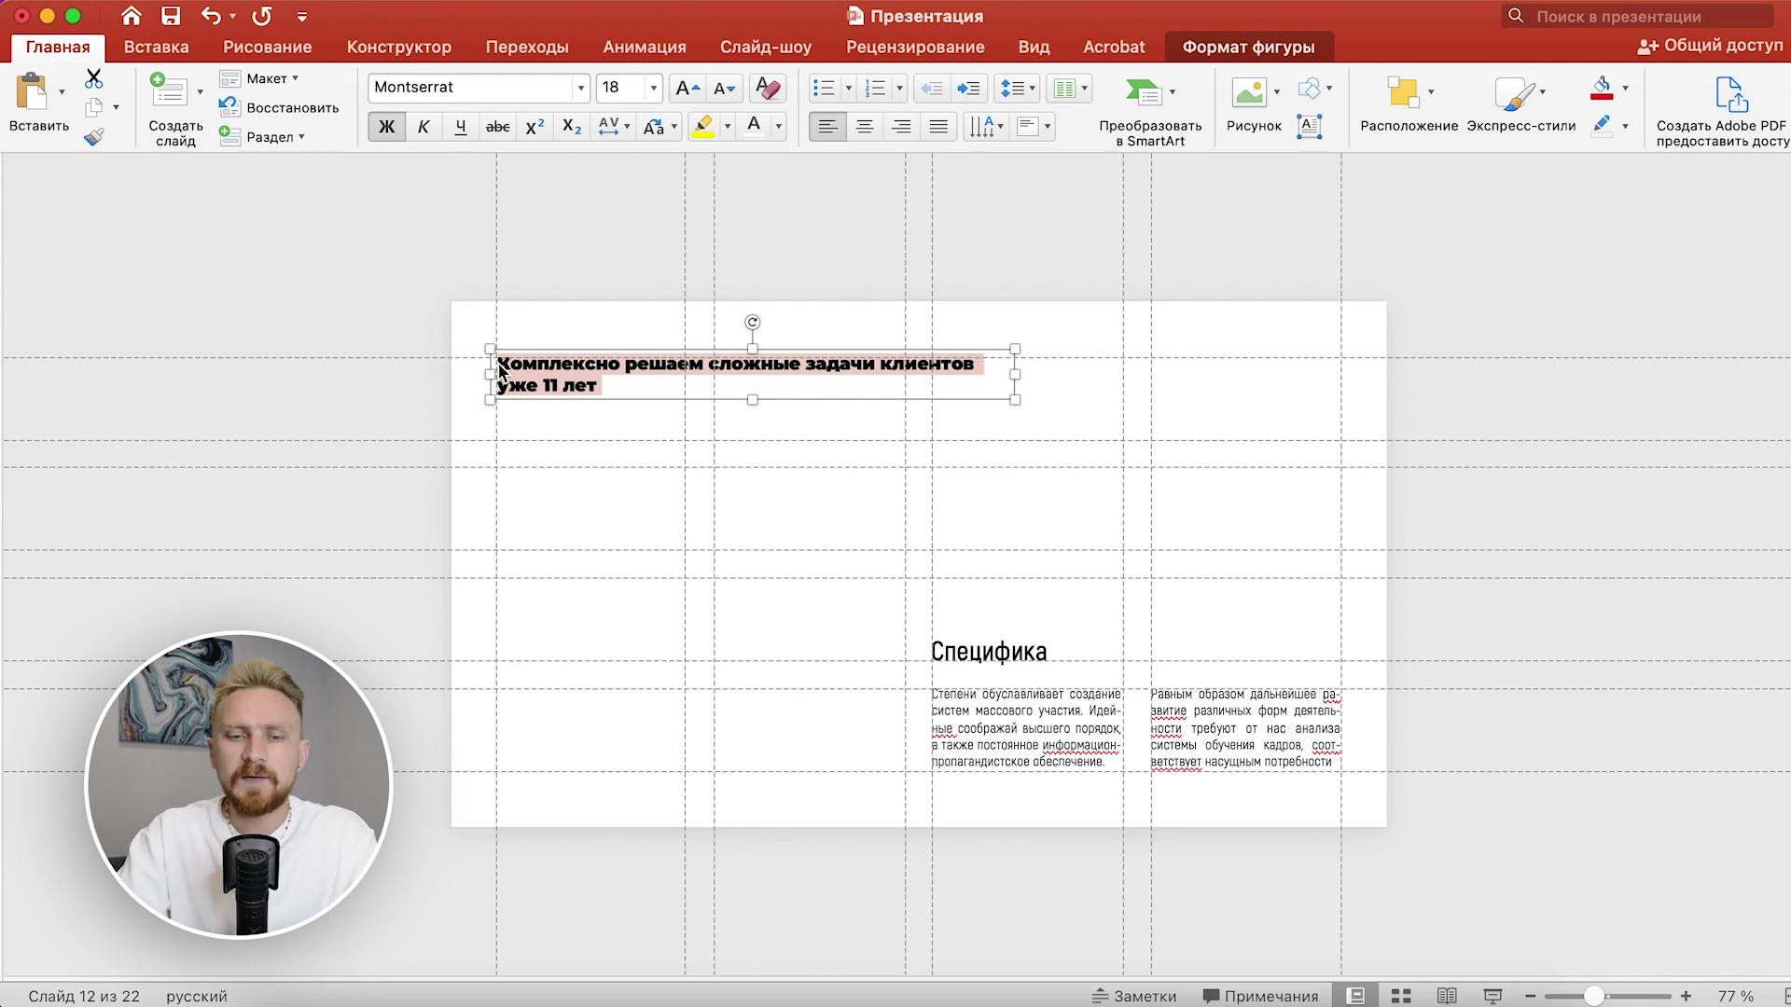
Step: Enlarge the heading text to 72 pt
click(681, 92)
click(681, 92)
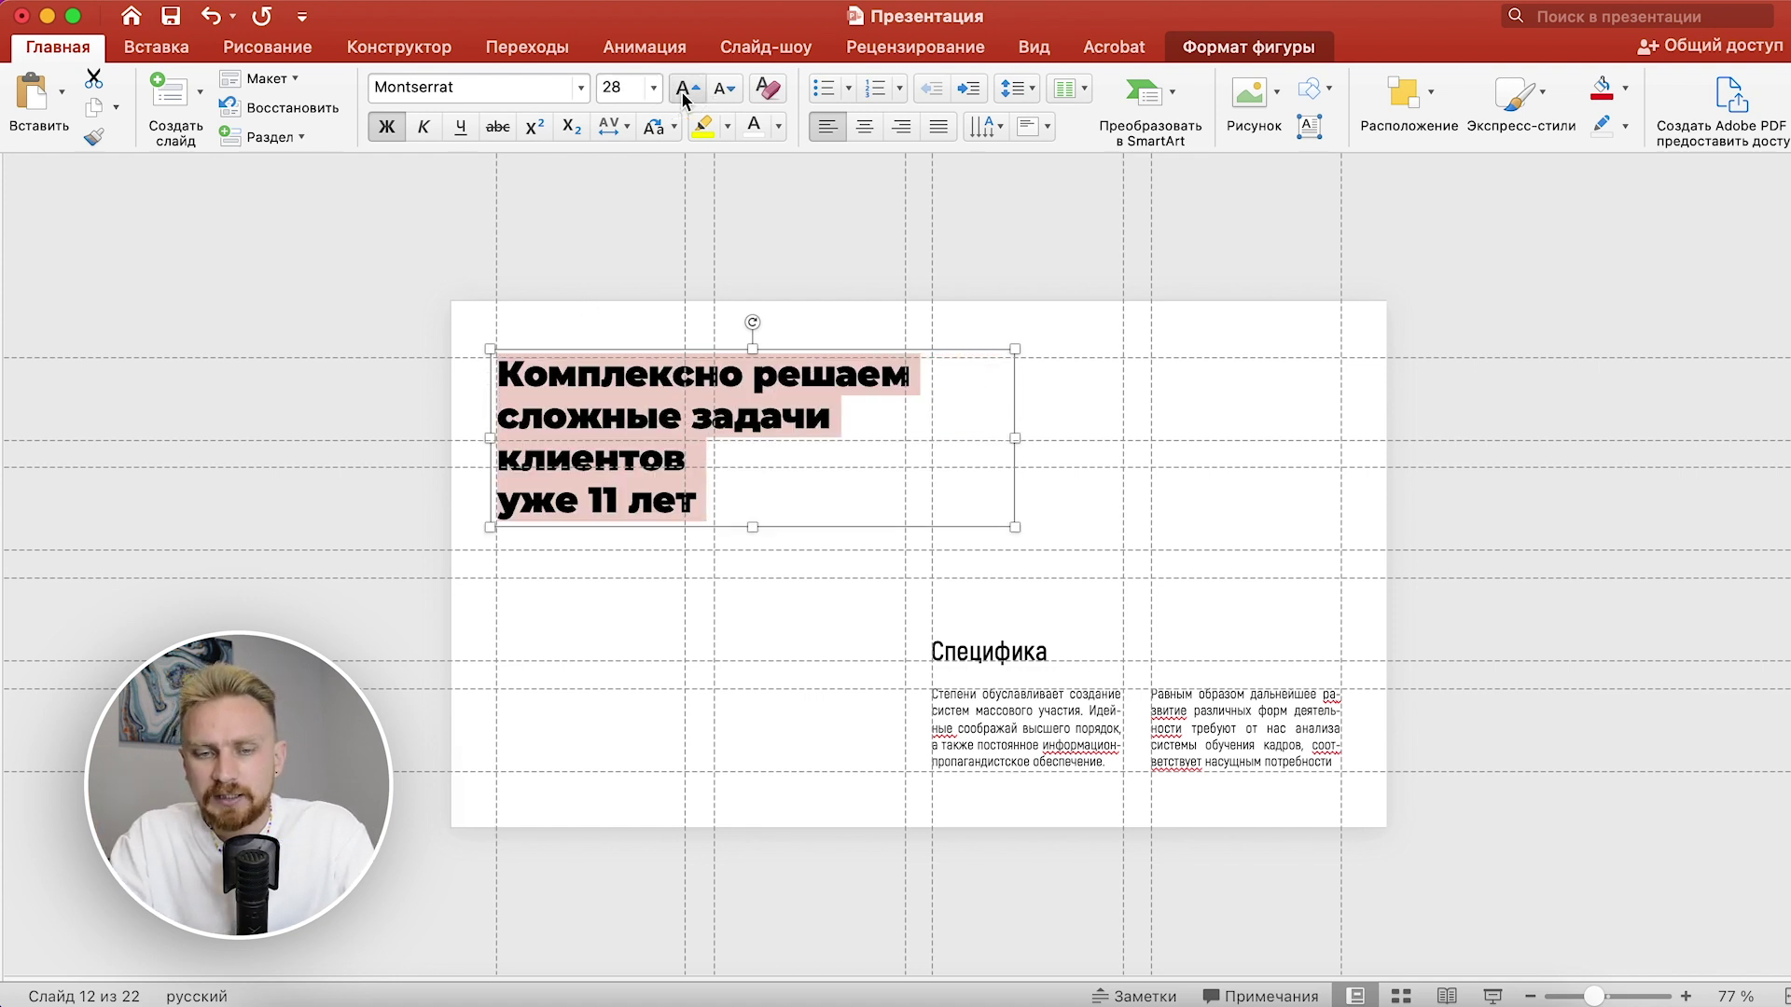
click(681, 91)
click(681, 91)
click(621, 94)
text(72)
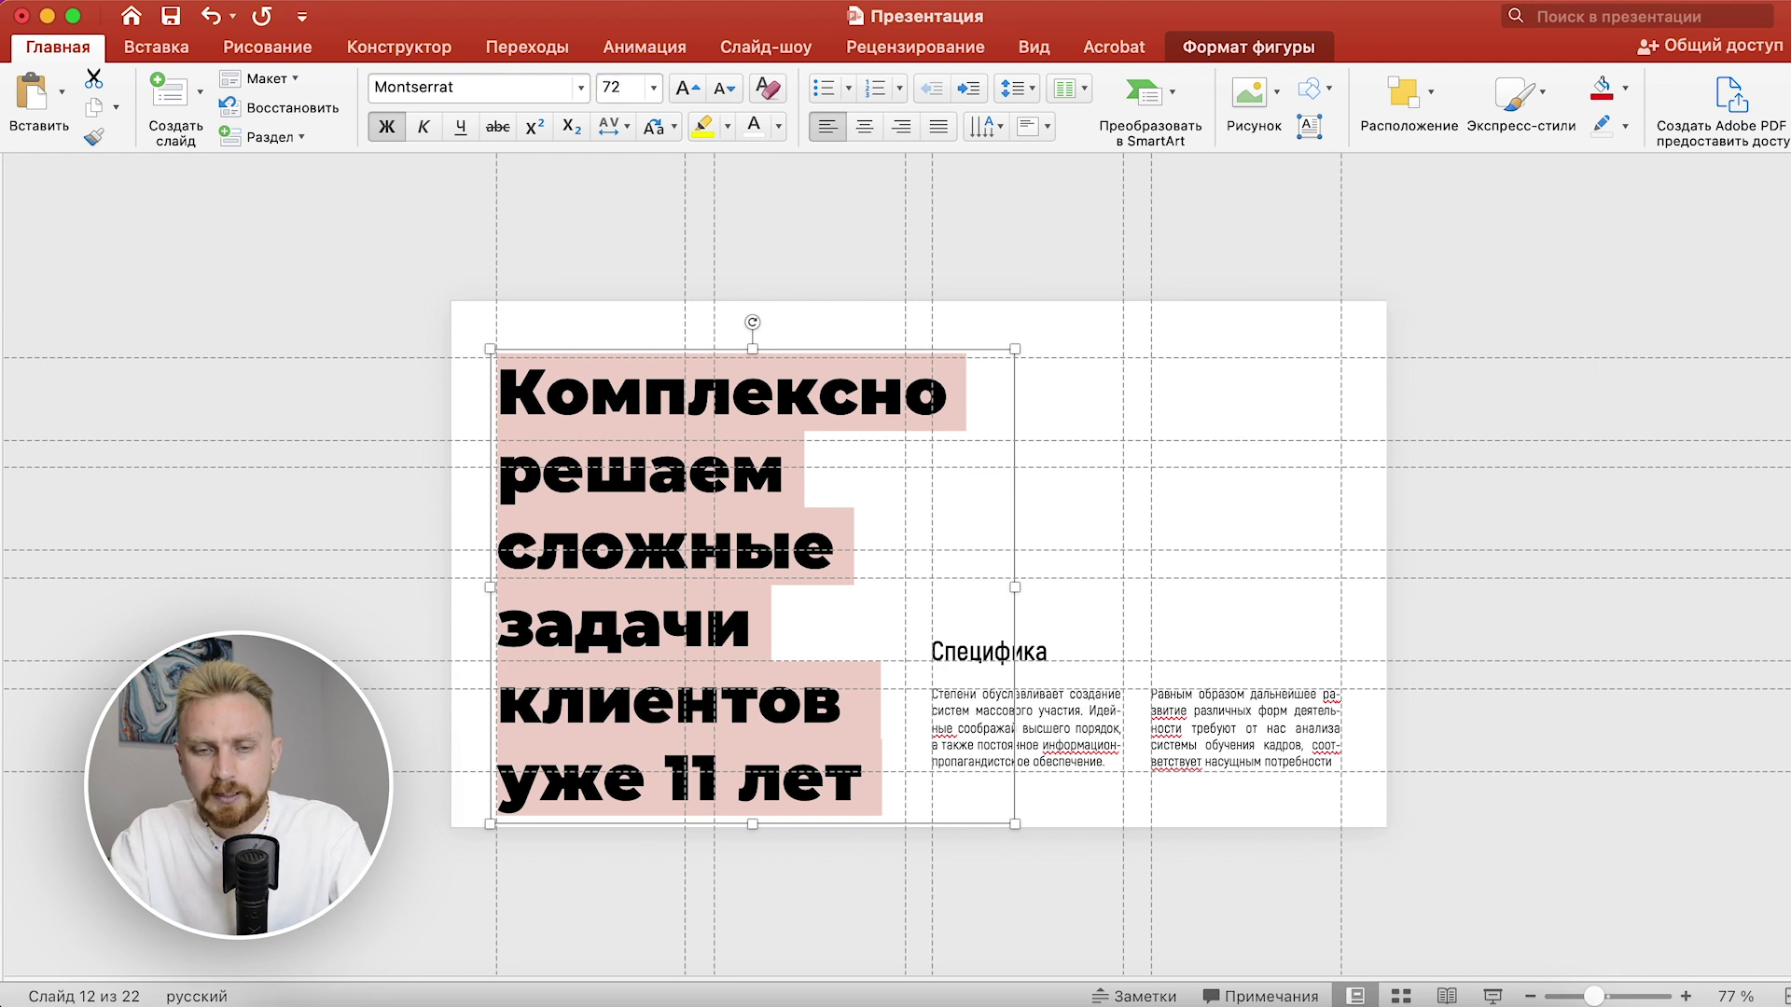
key(Return)
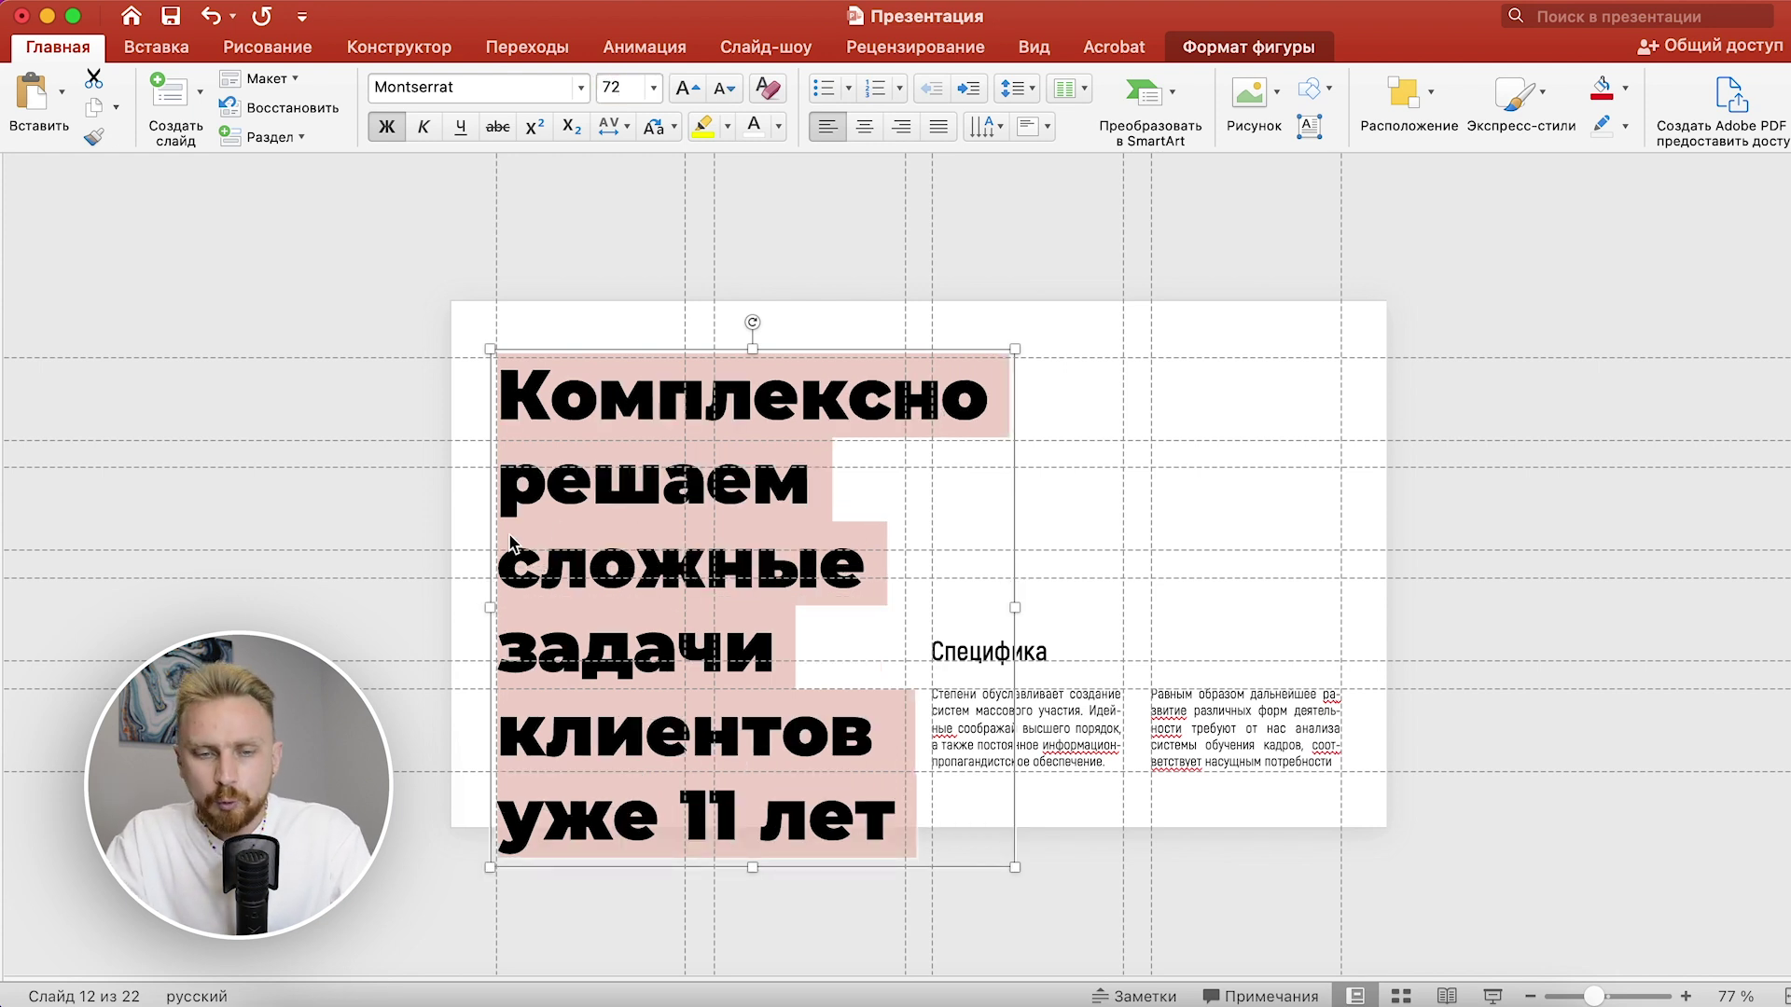
Step: Nudge the headline box up and left so its edge sits on the guides
drag(483, 533, 483, 523)
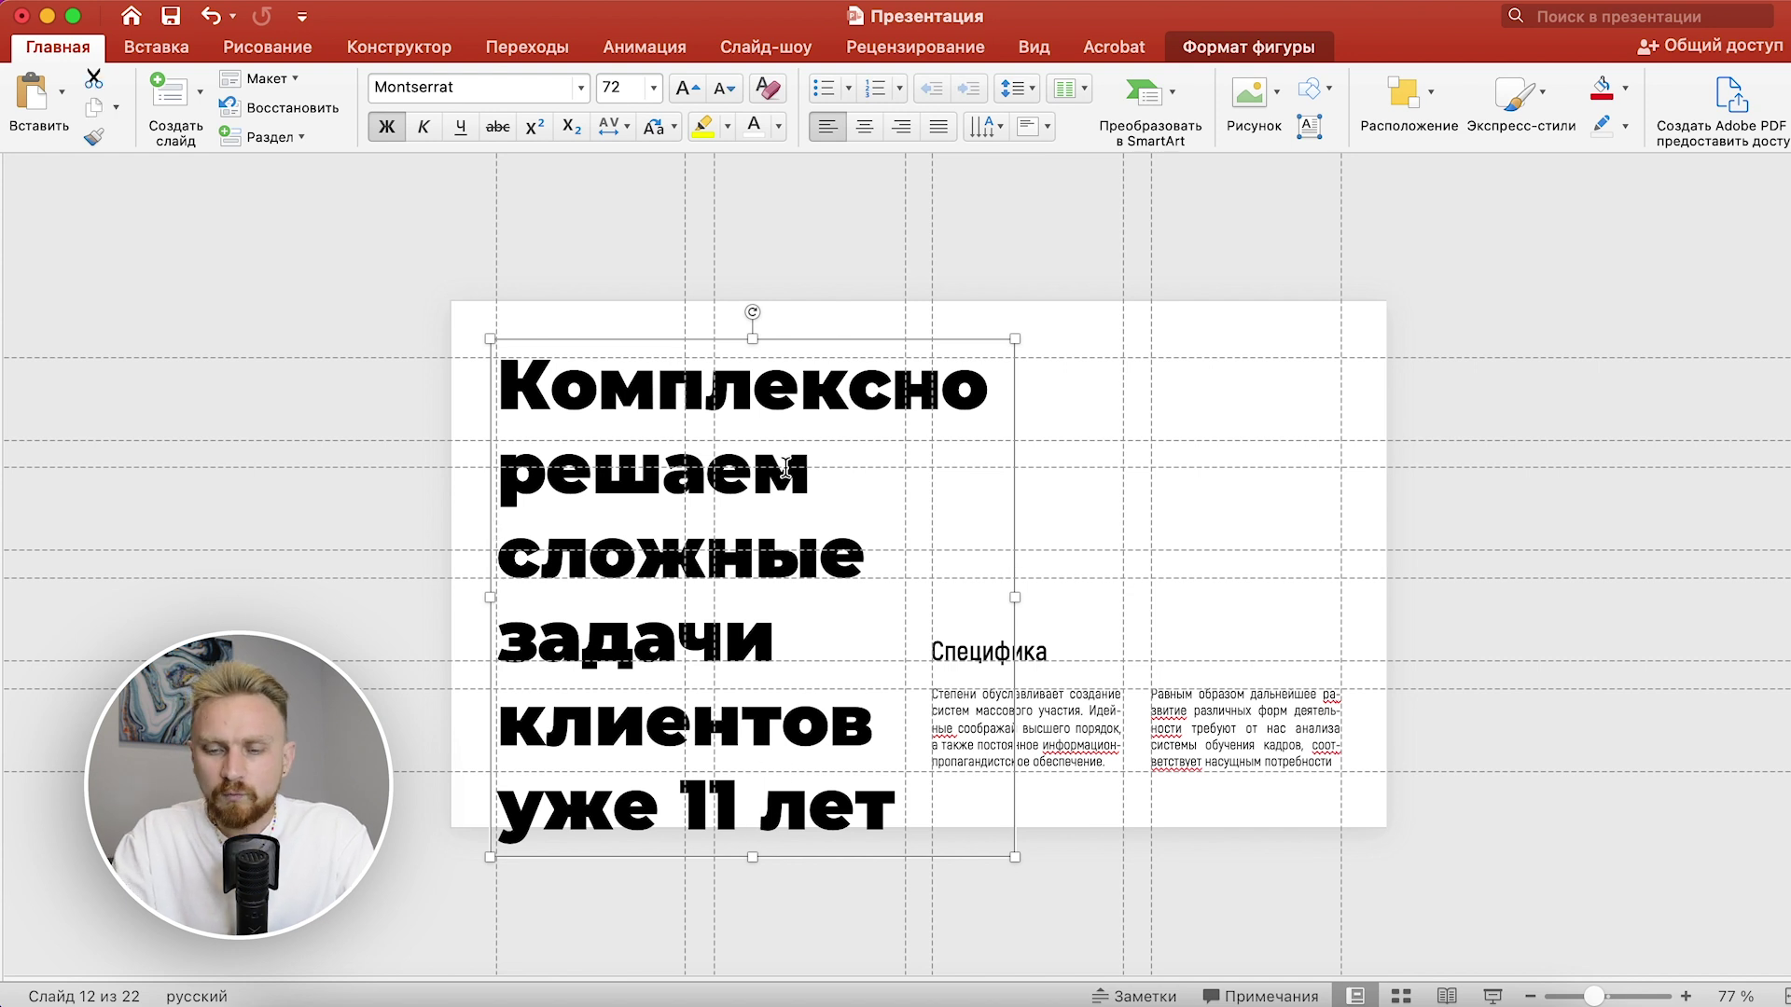
key(Left)
key(Up)
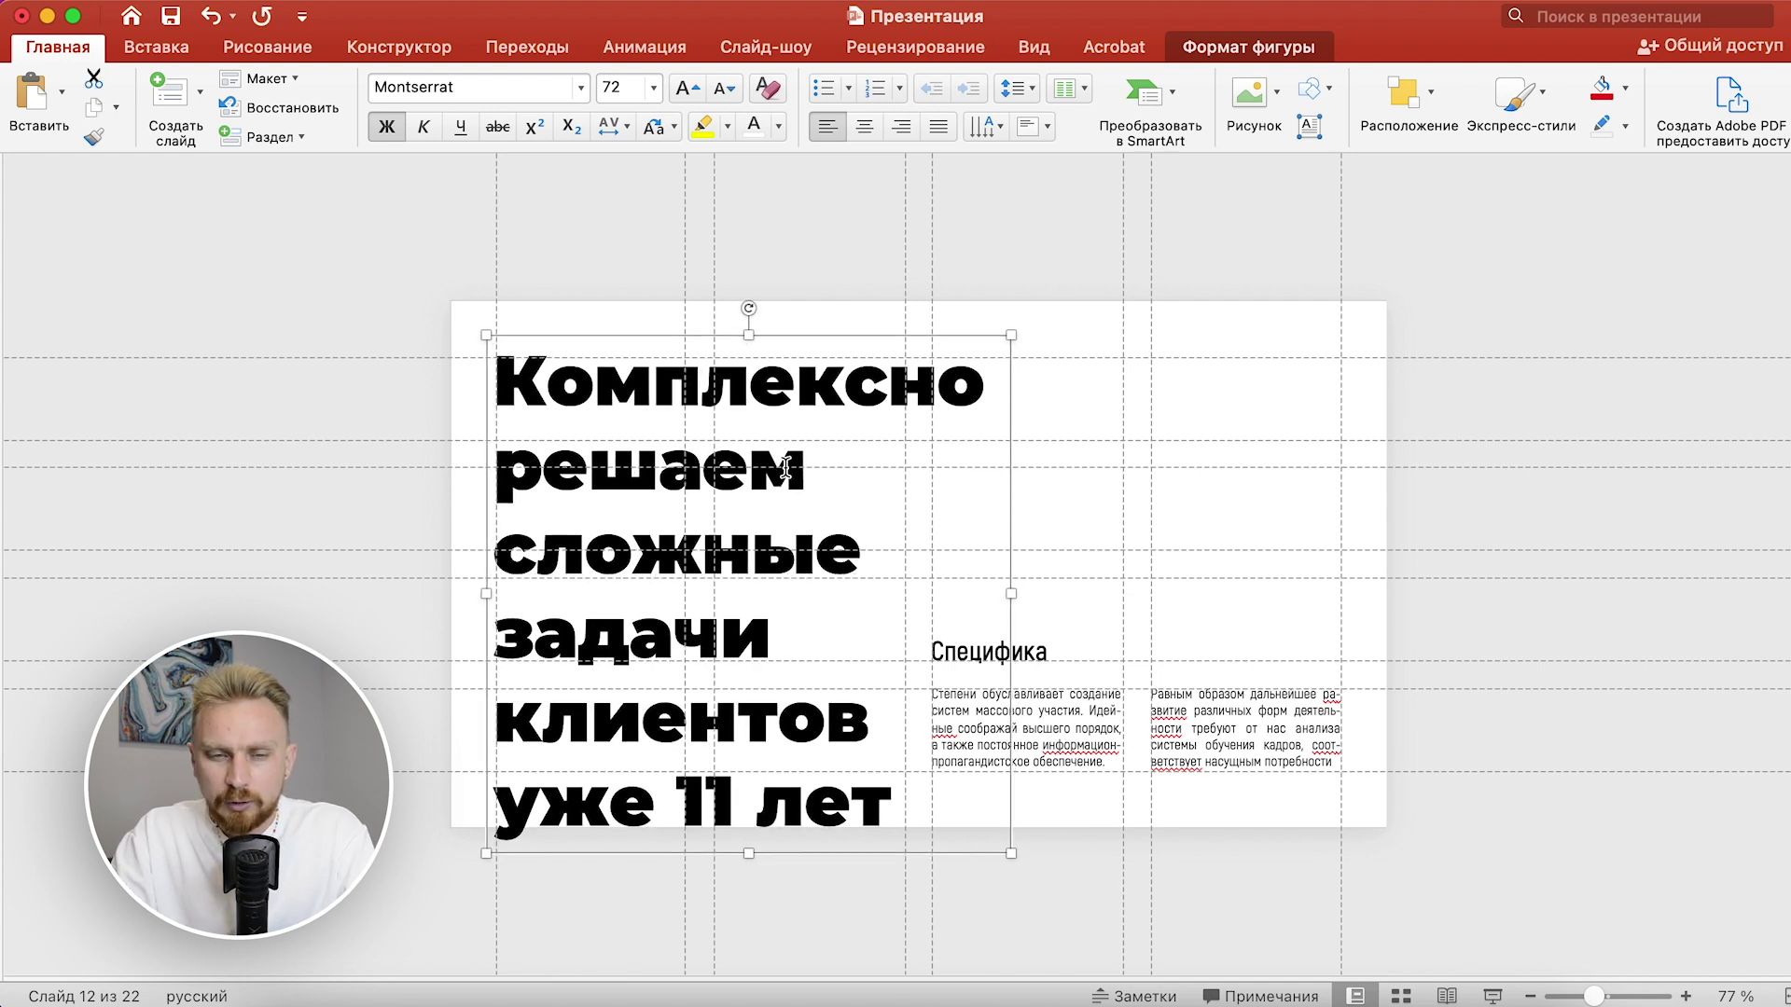
key(Down)
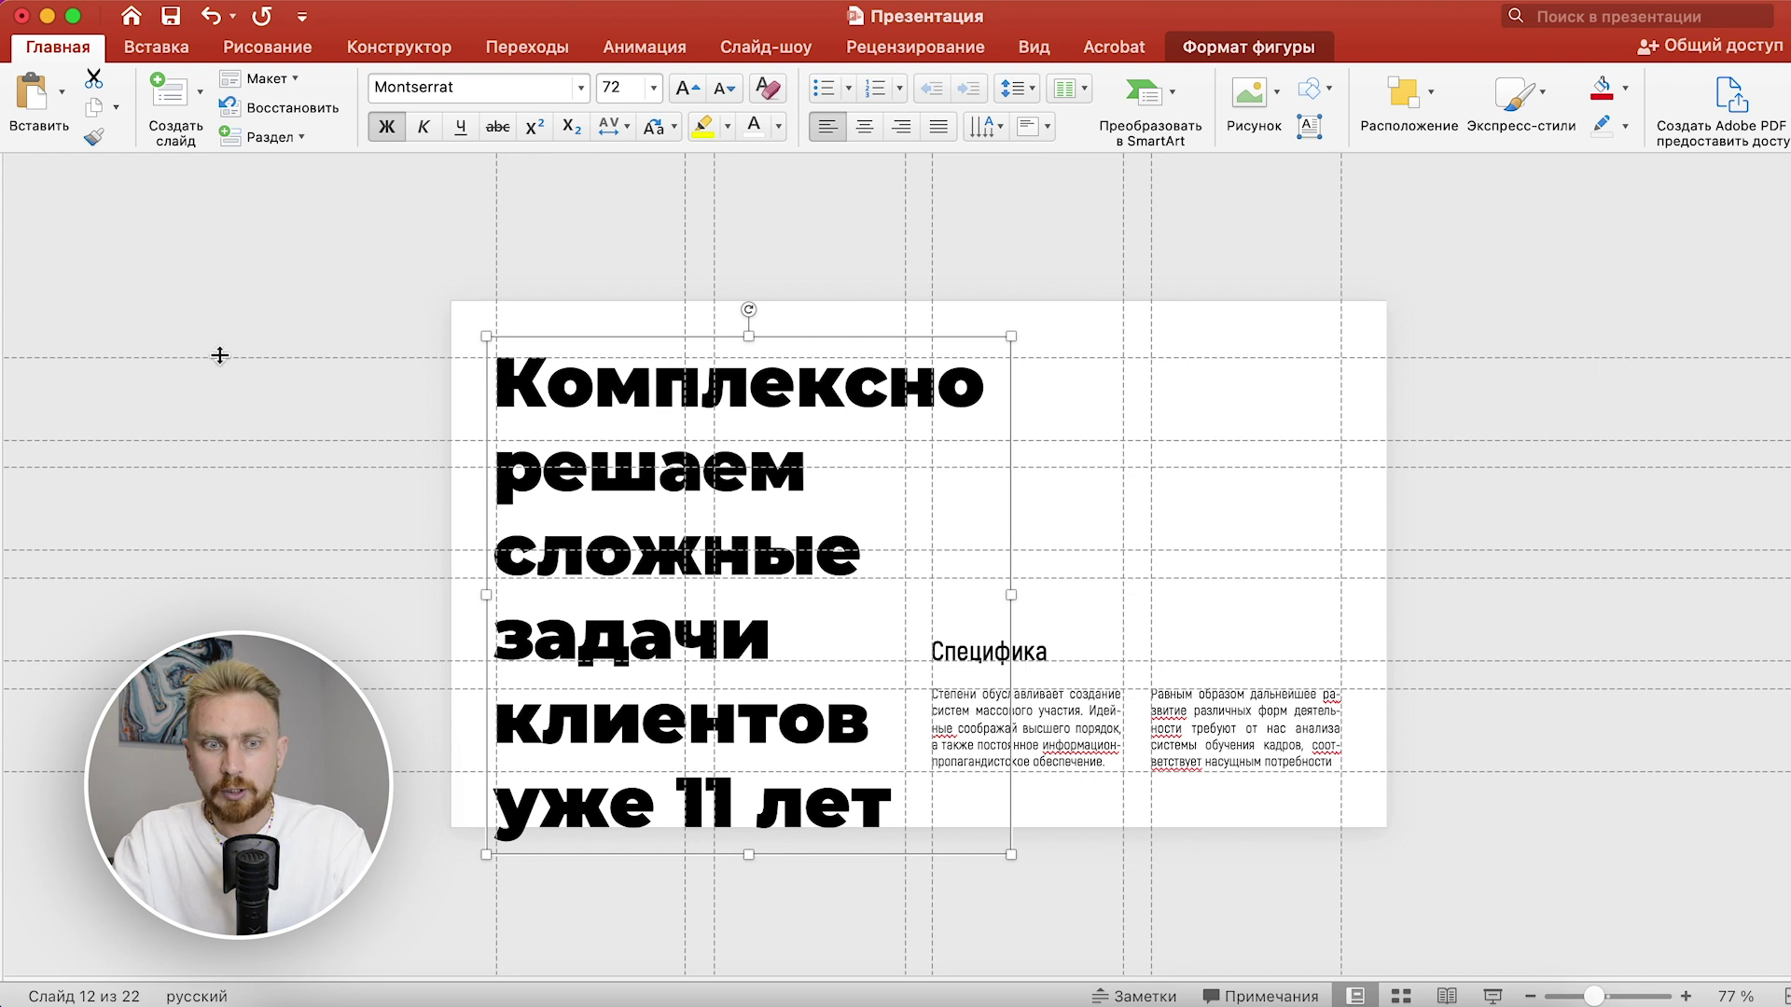
click(220, 356)
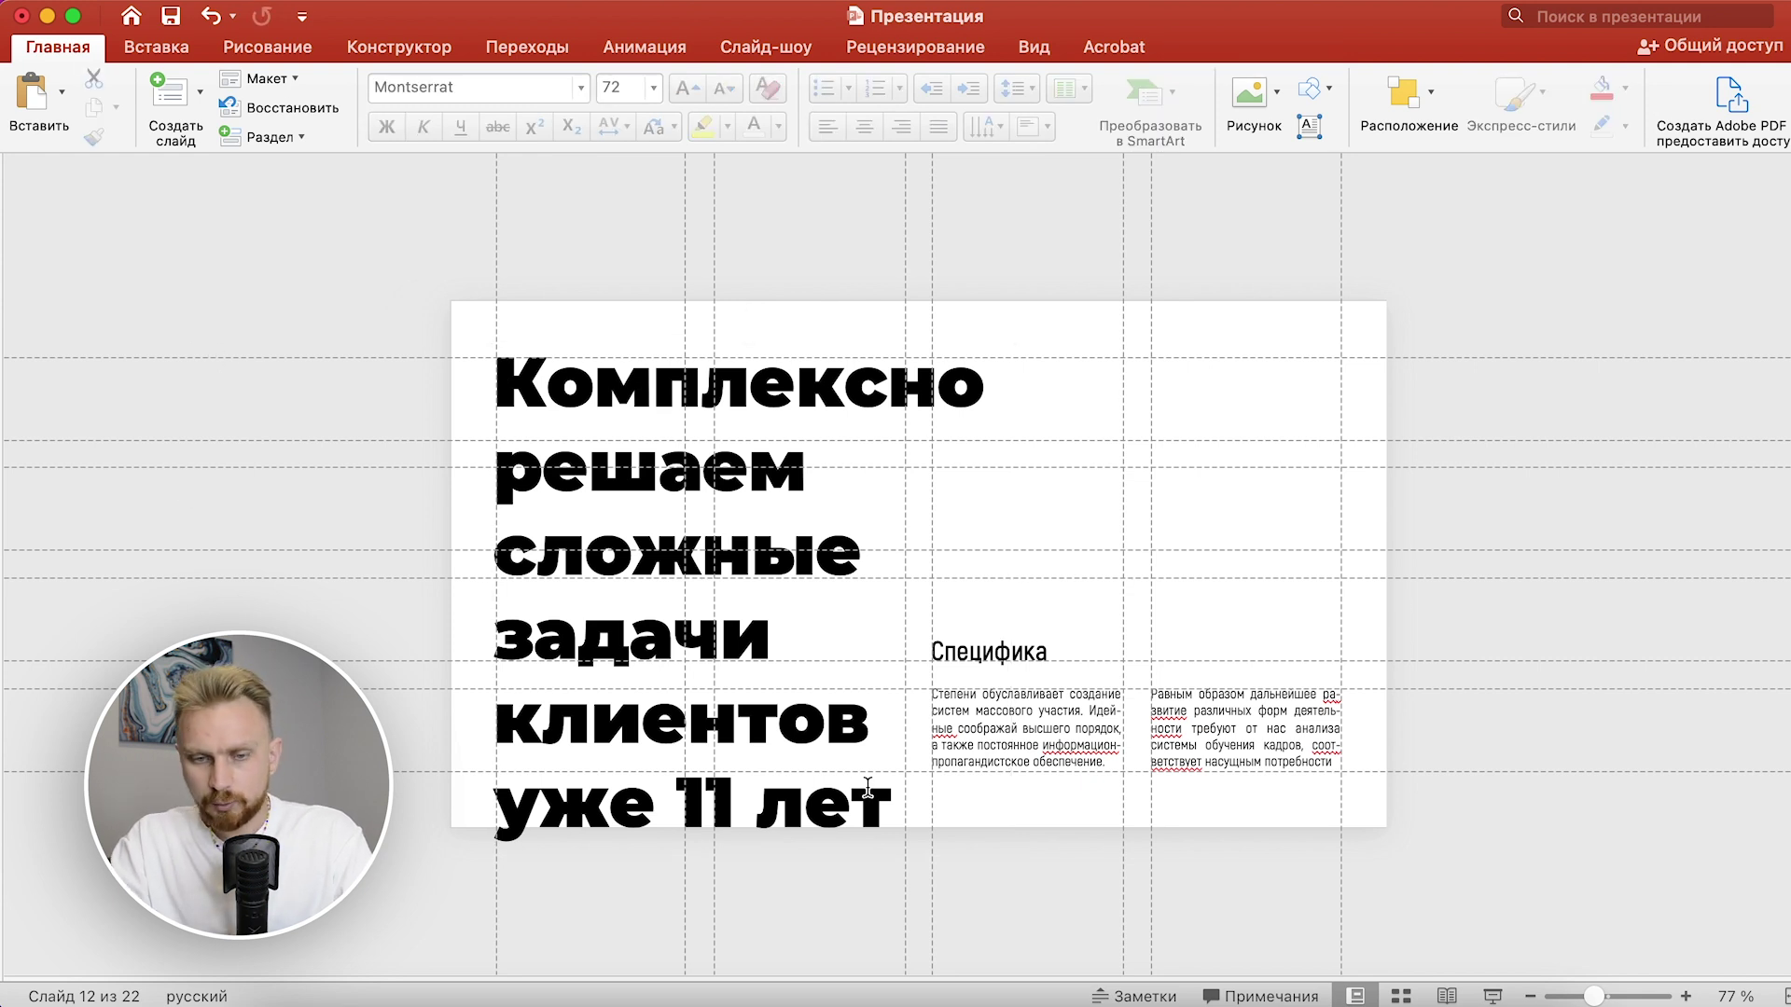
Step: Click into the six-line headline box and select all its text with Cmd+A
drag(868, 788, 494, 804)
click(300, 518)
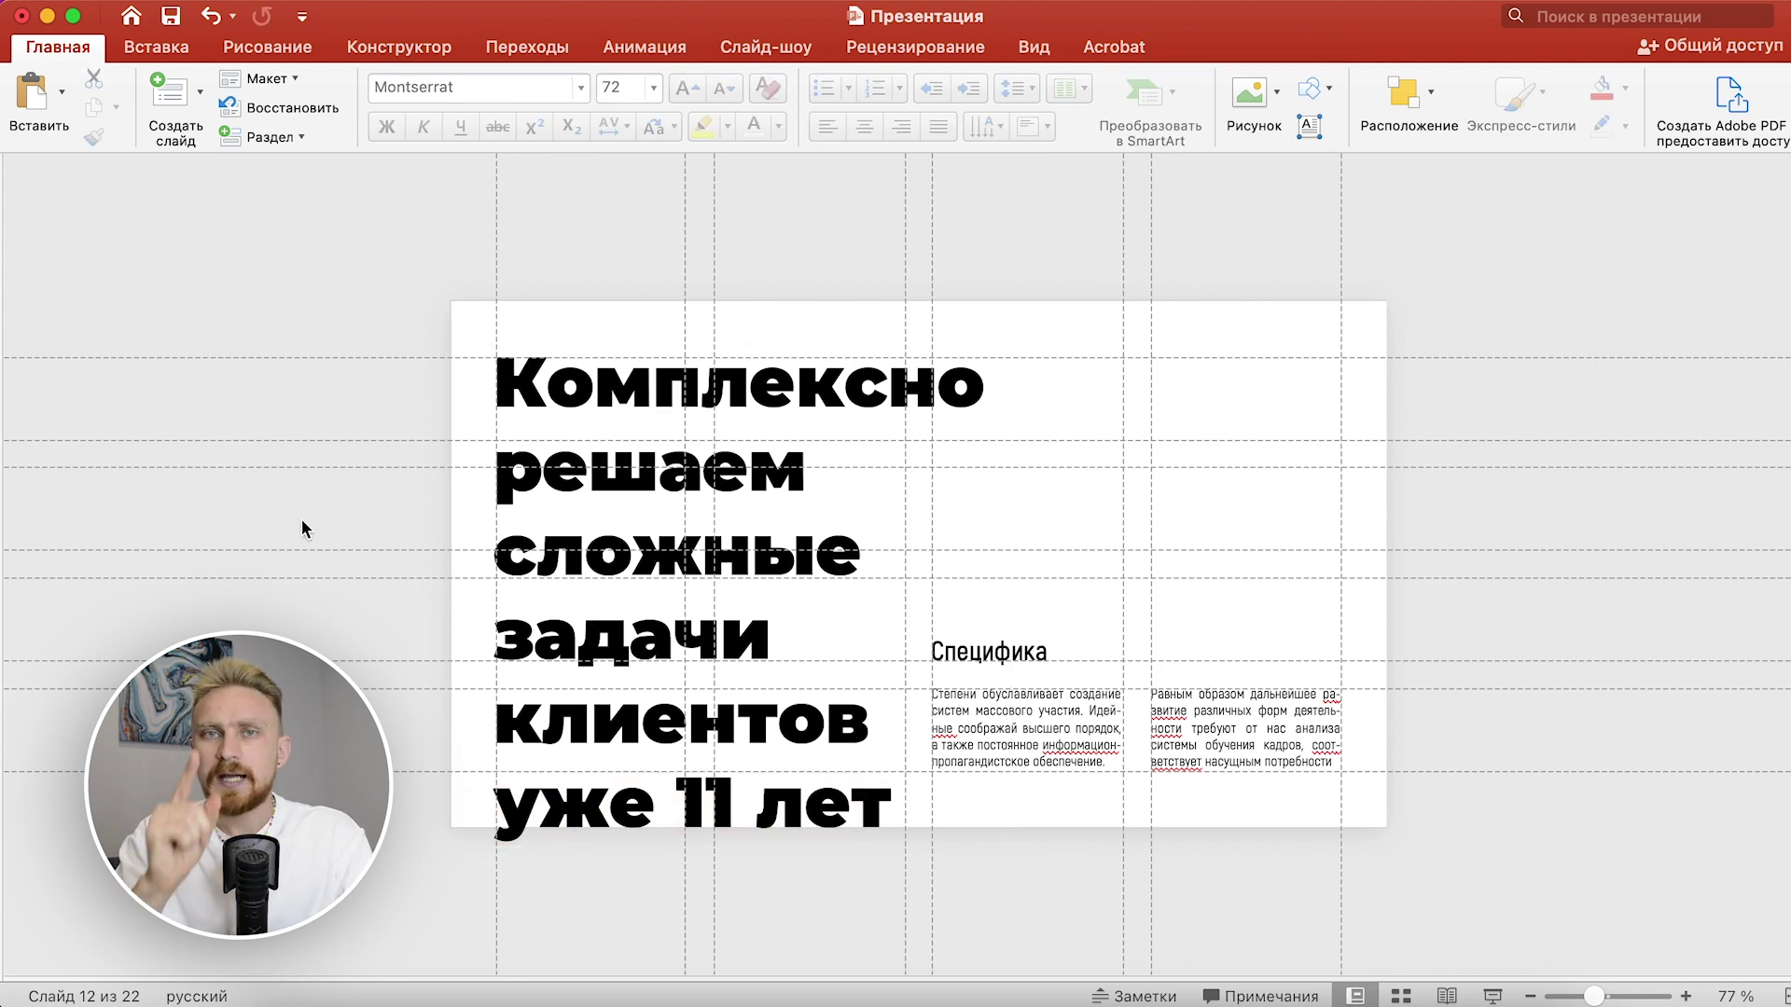
drag(379, 420, 1049, 458)
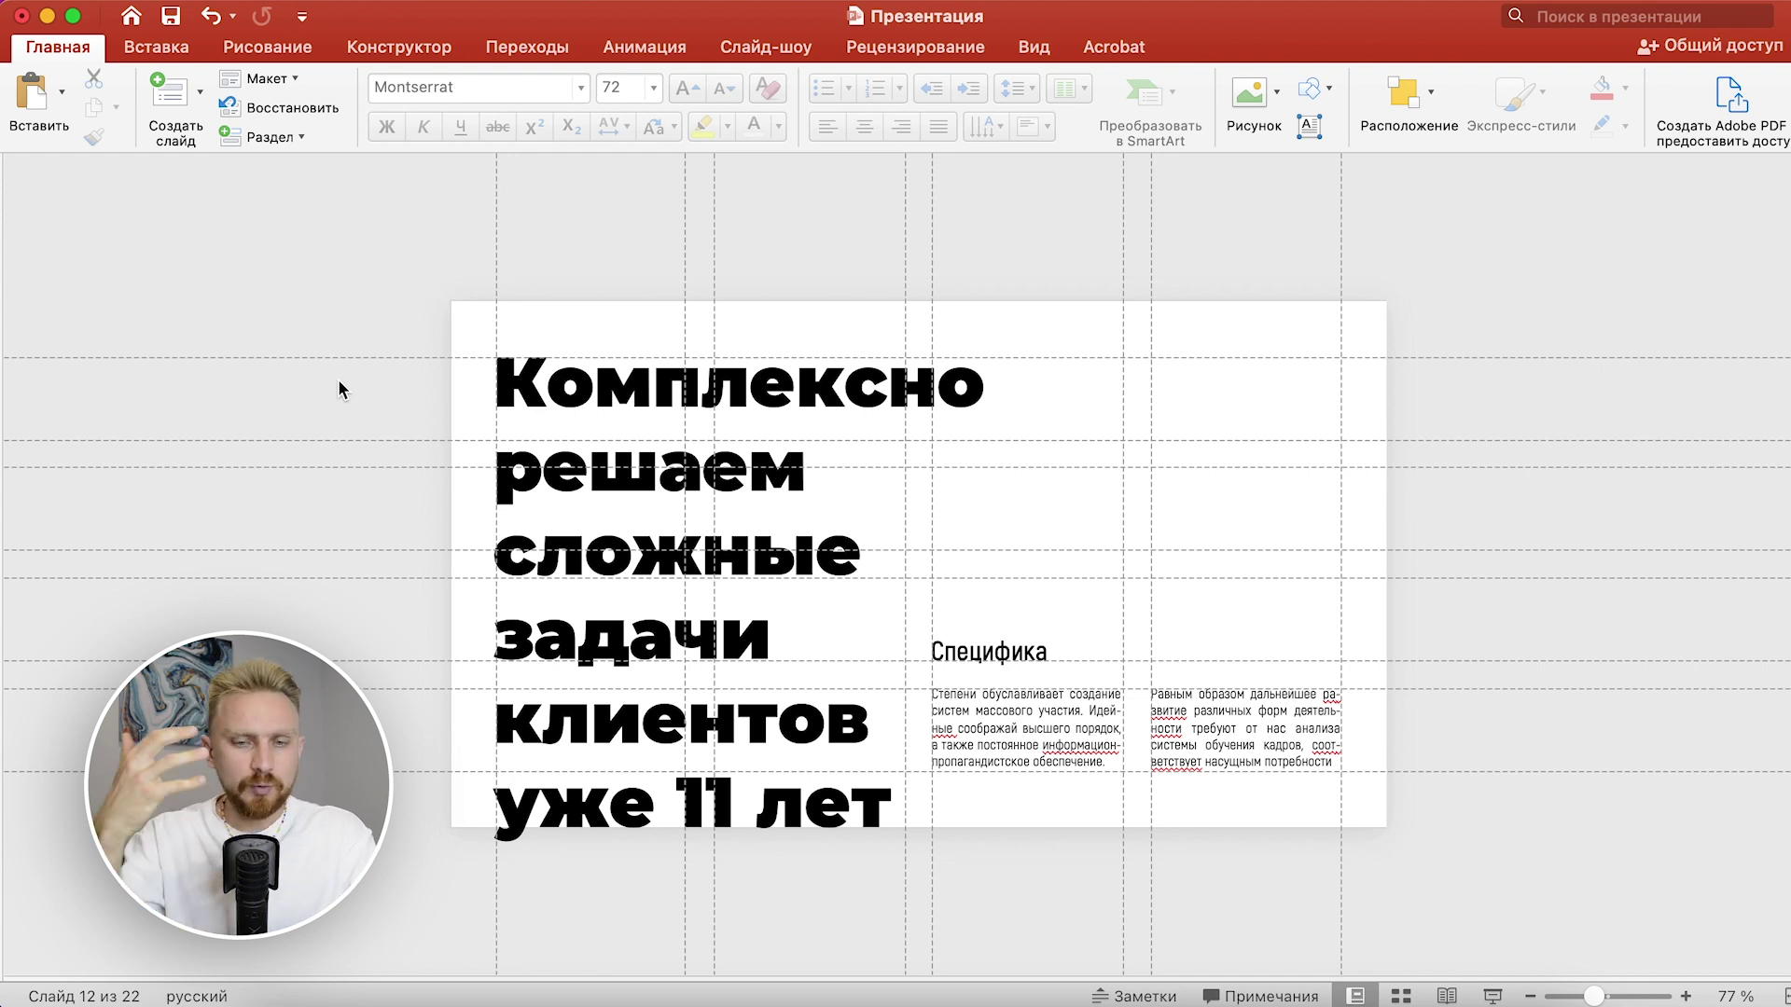
click(570, 518)
key(super+a)
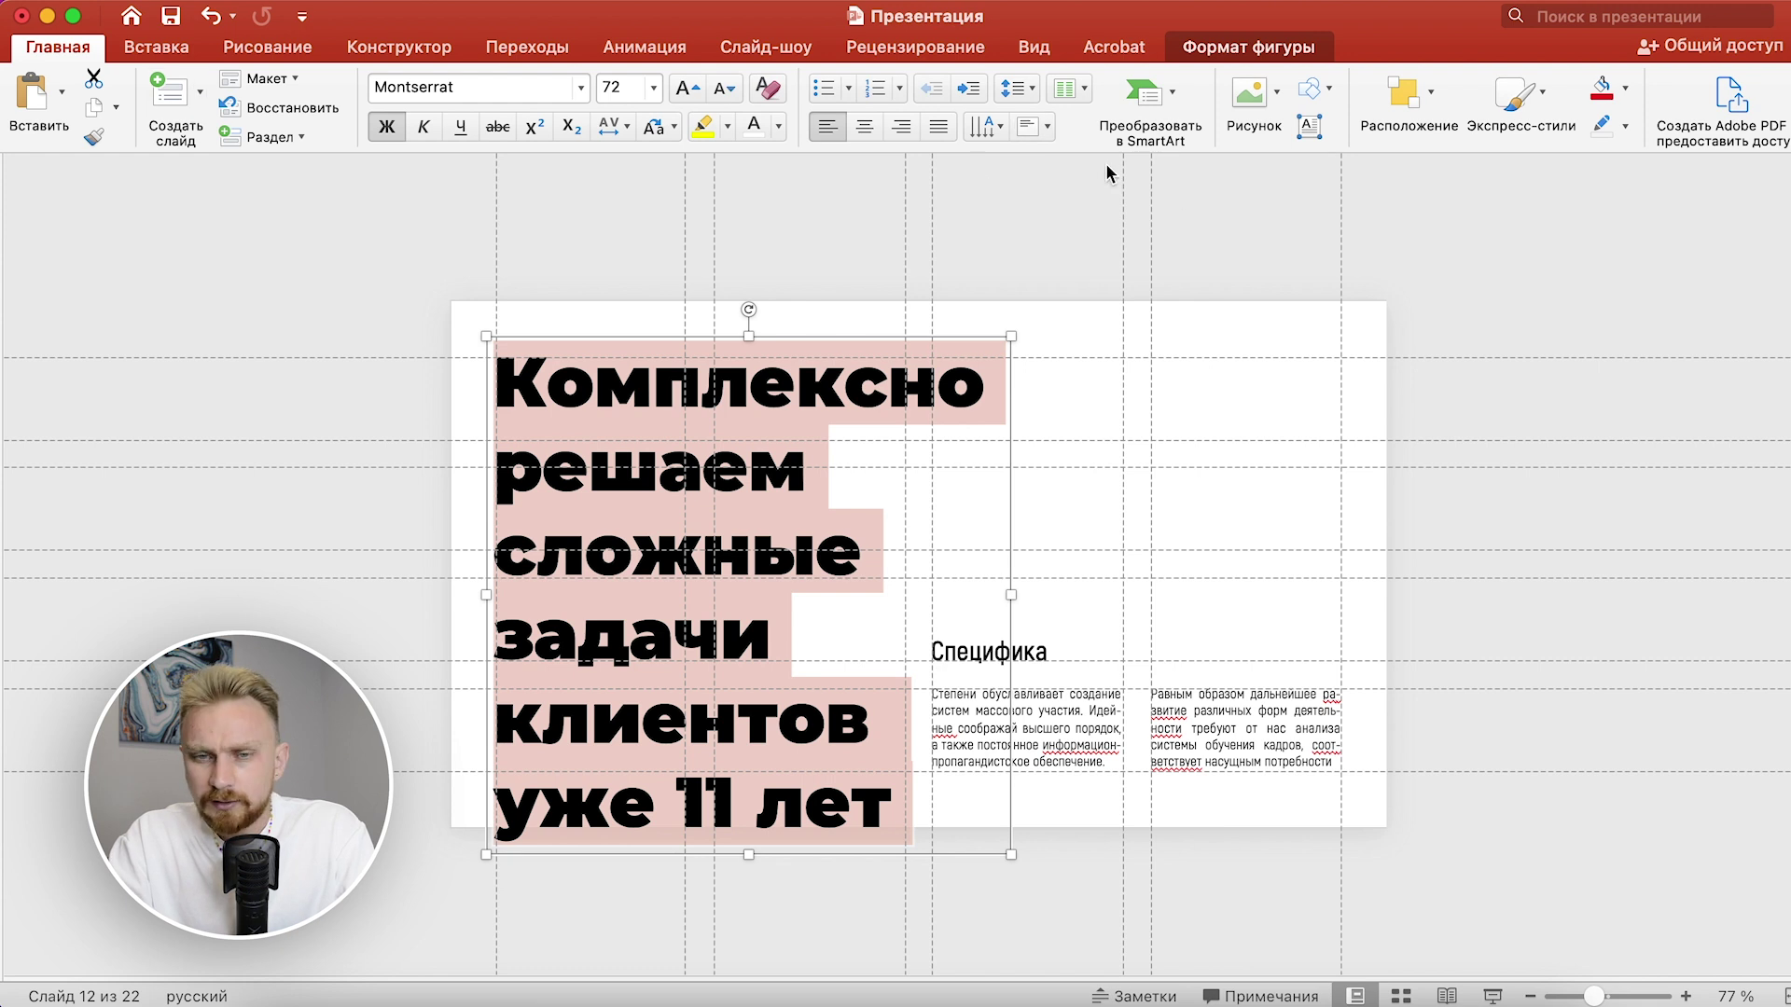
Step: Set the headline's line spacing to Multiple at 0,83 in Line Spacing Options
click(1011, 95)
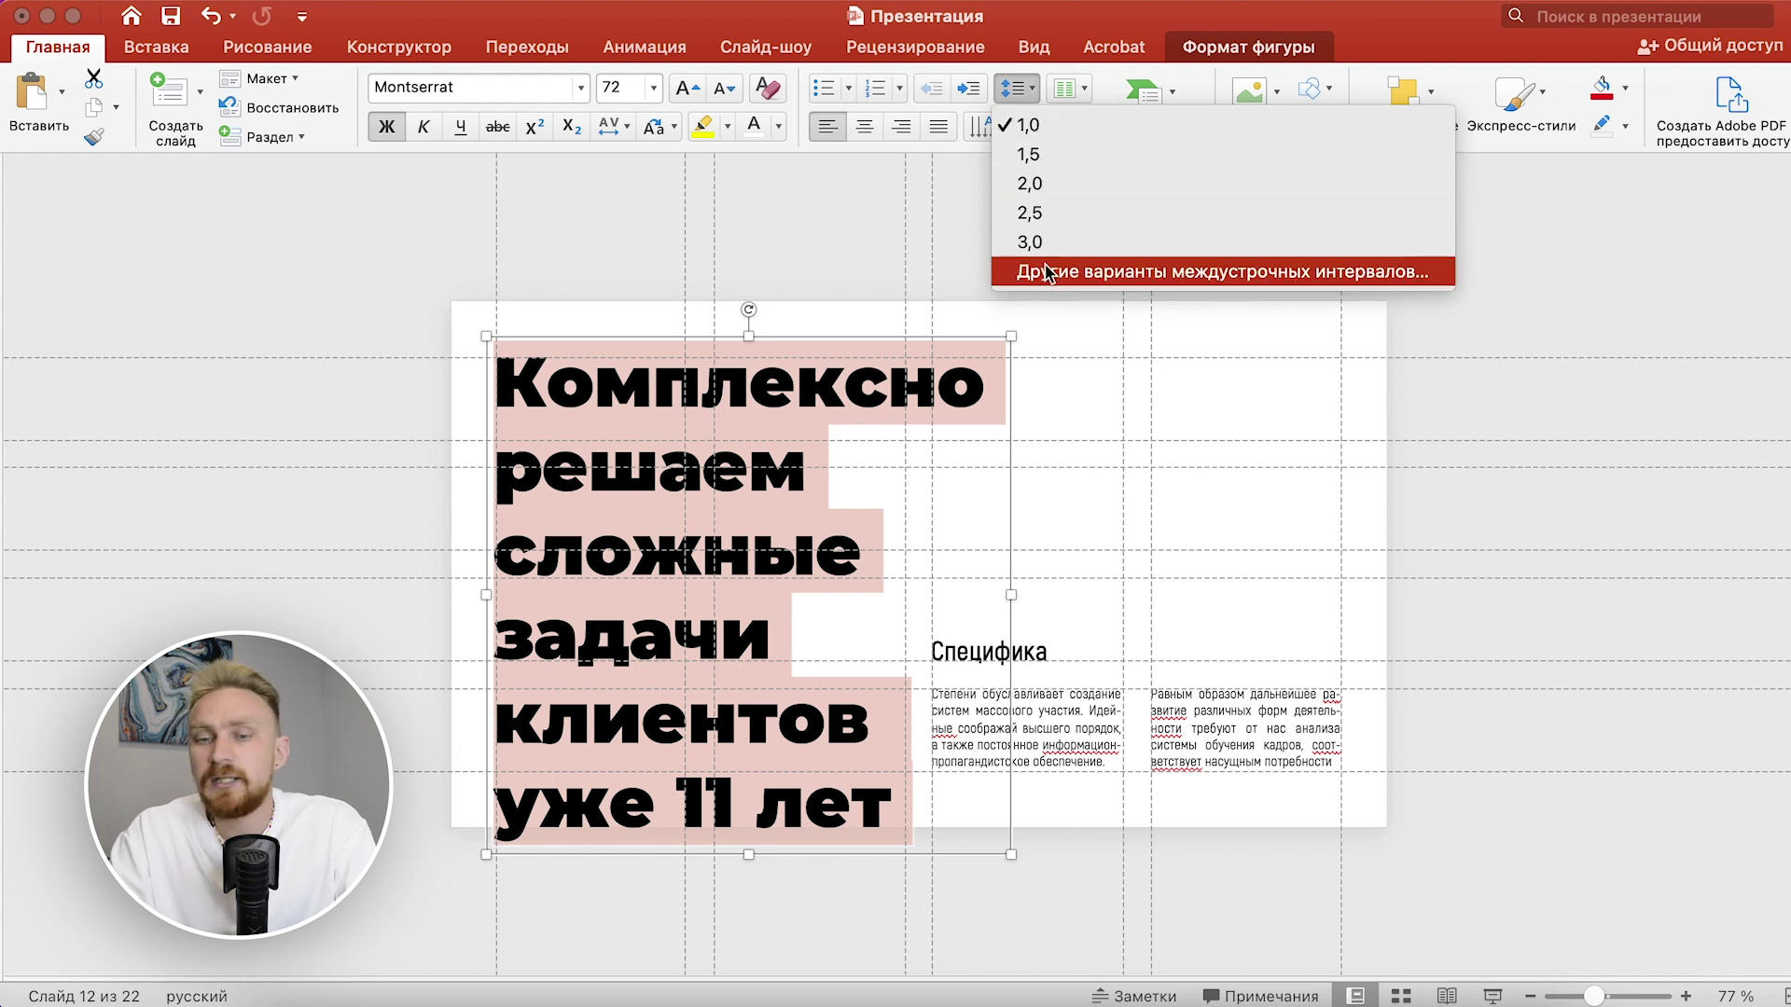
click(1145, 278)
drag(1079, 327, 1012, 196)
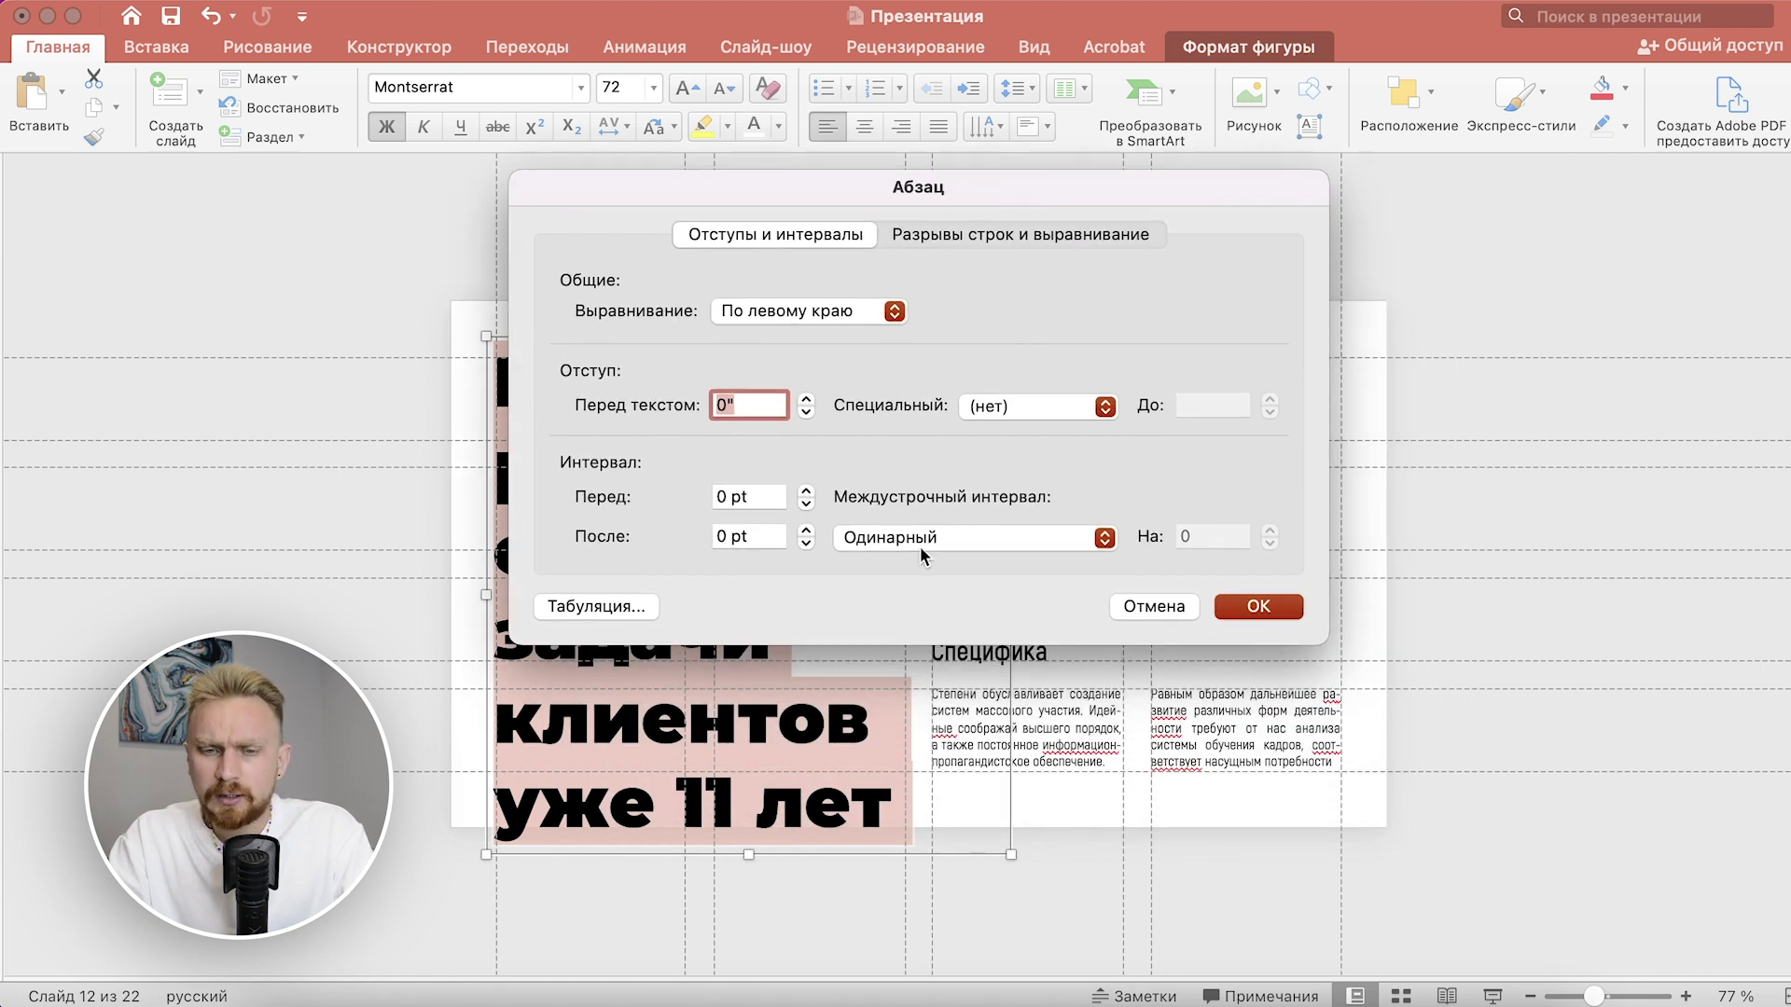
click(1101, 538)
click(946, 655)
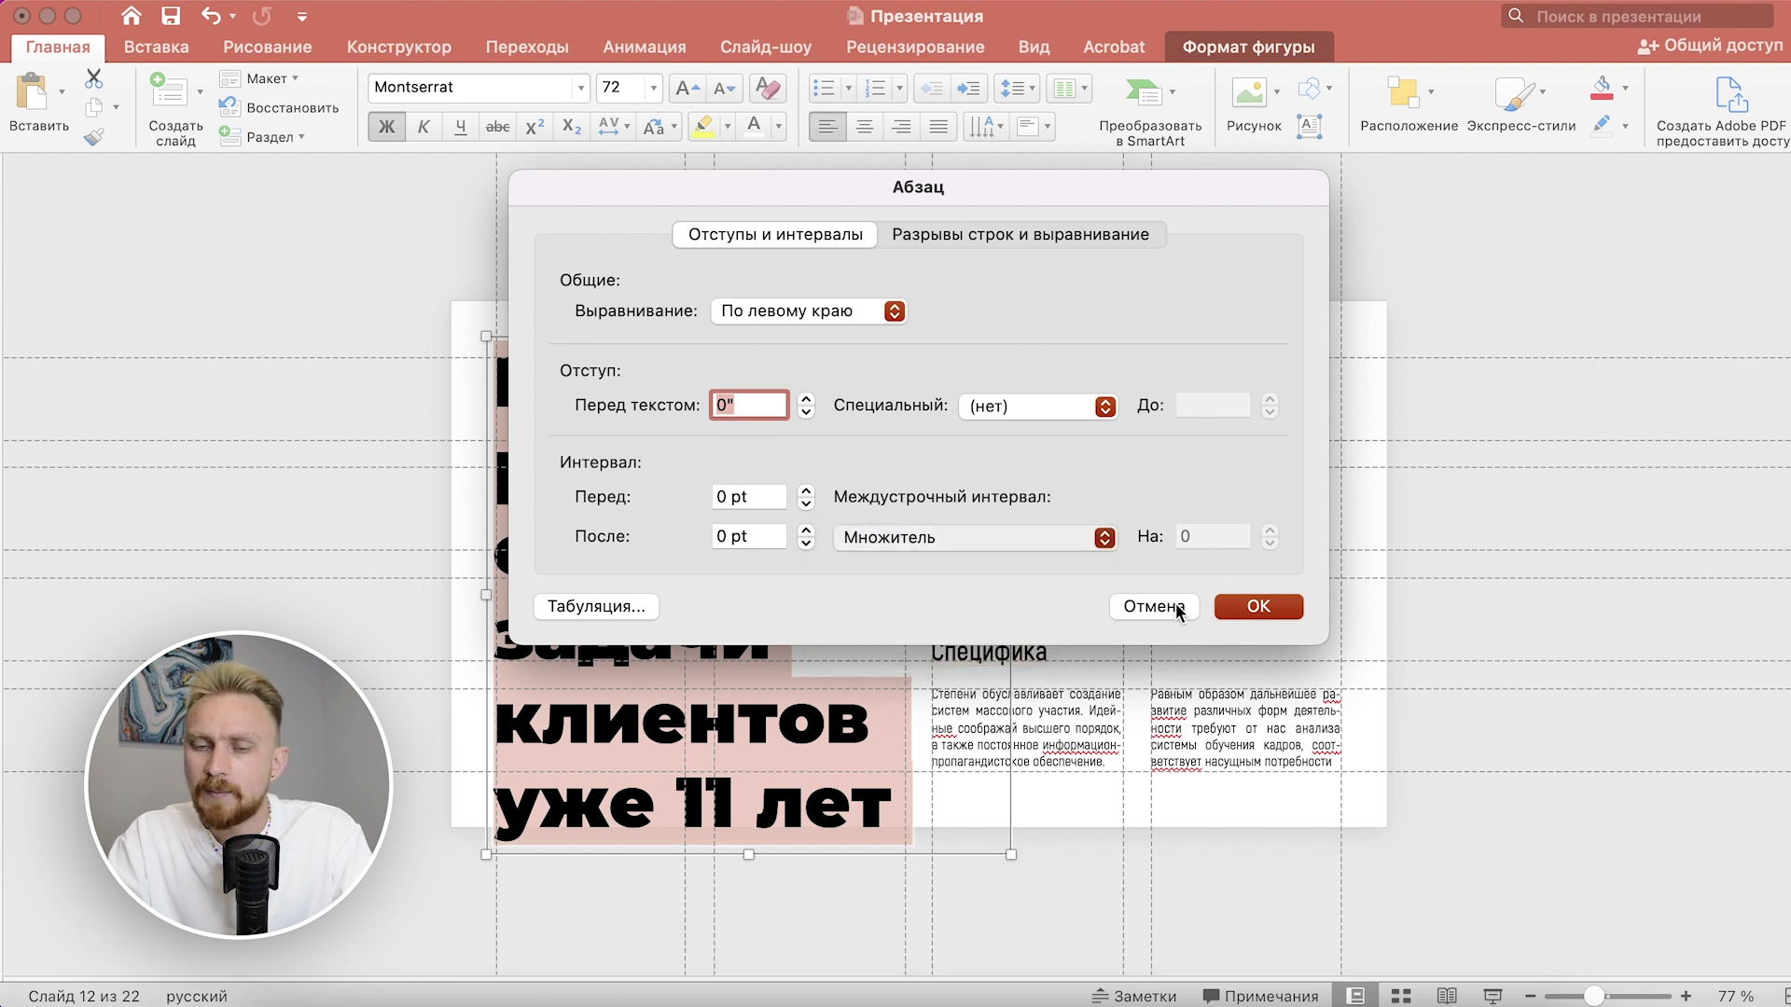
click(1271, 543)
click(1271, 544)
click(1270, 544)
click(1225, 539)
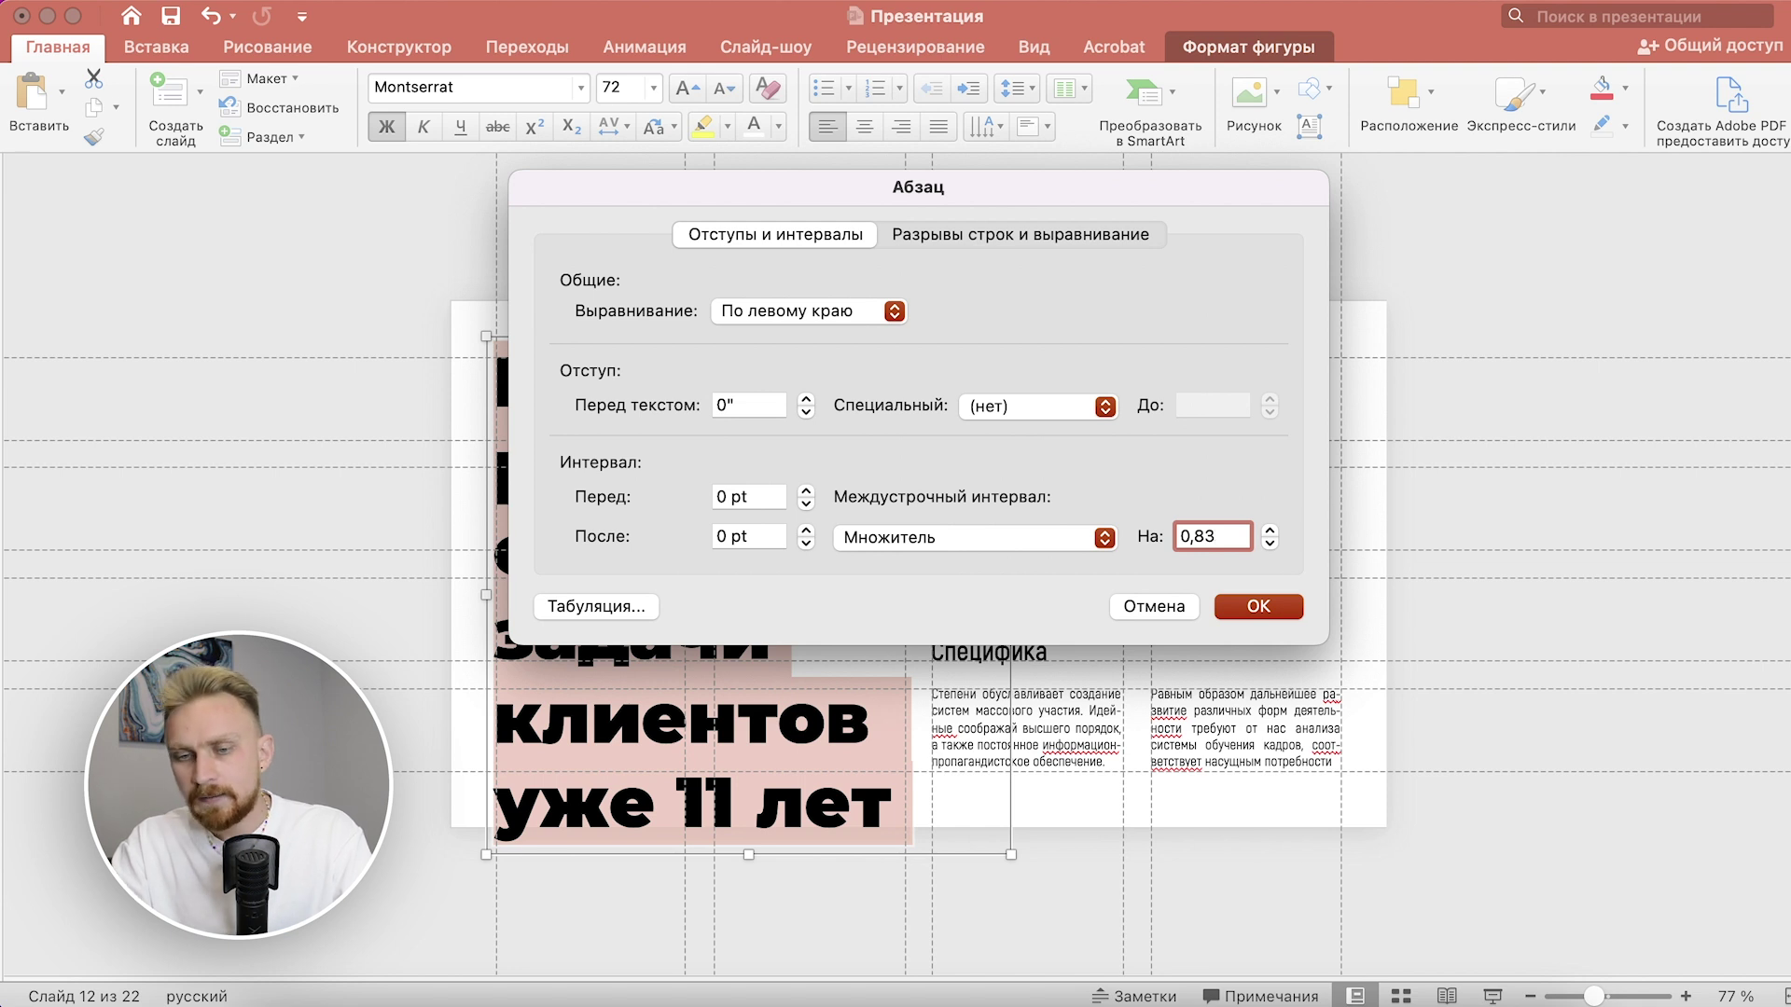
key(Return)
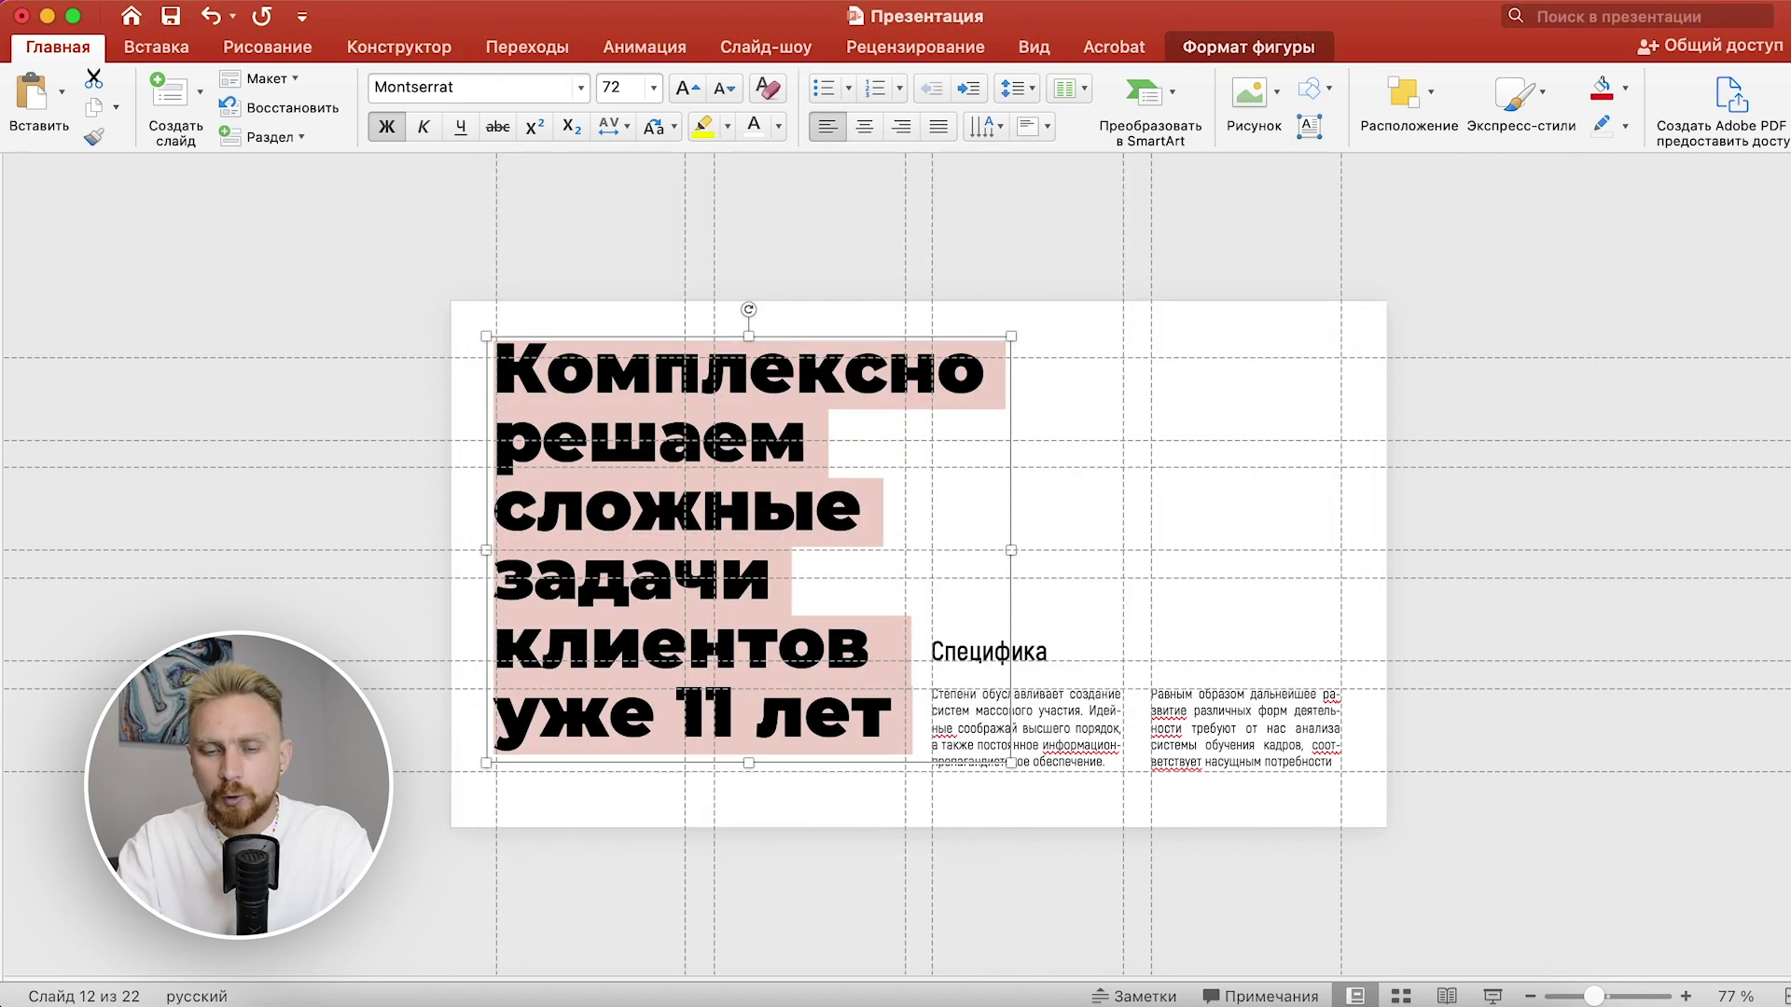
Step: Nudge the headline box down onto the guides
click(687, 635)
click(575, 763)
key(Down)
key(Down)
key(Down)
key(Down)
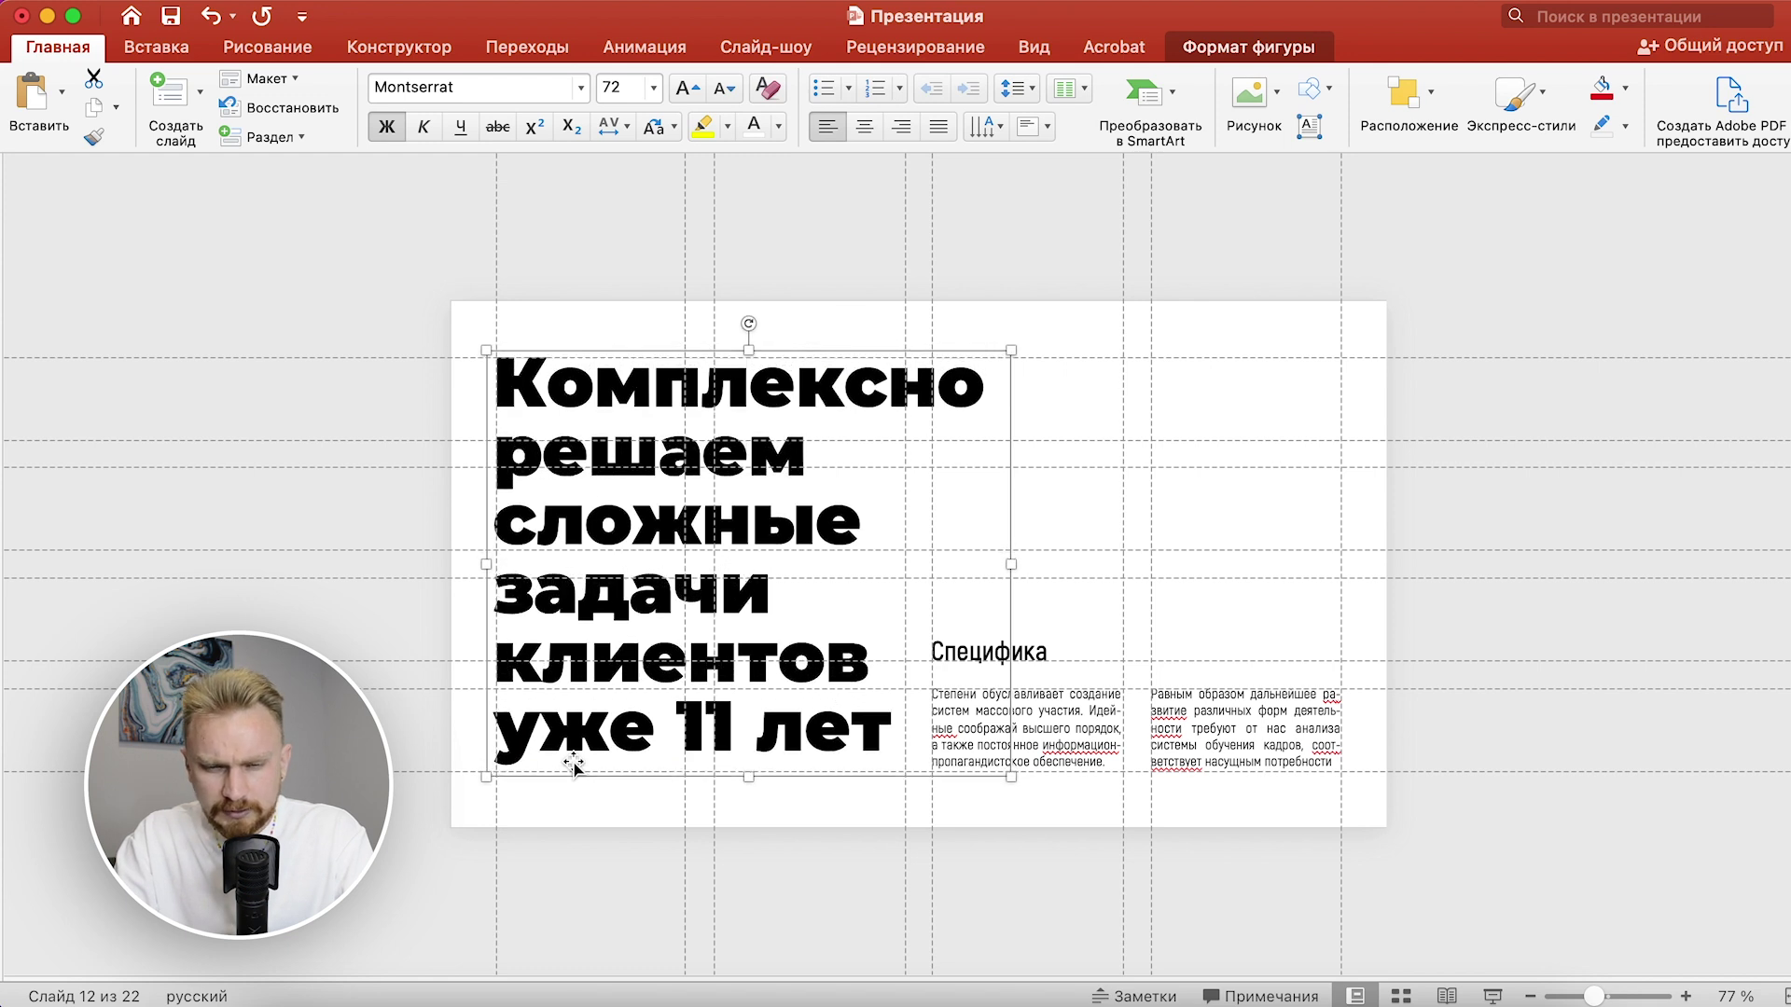
click(317, 528)
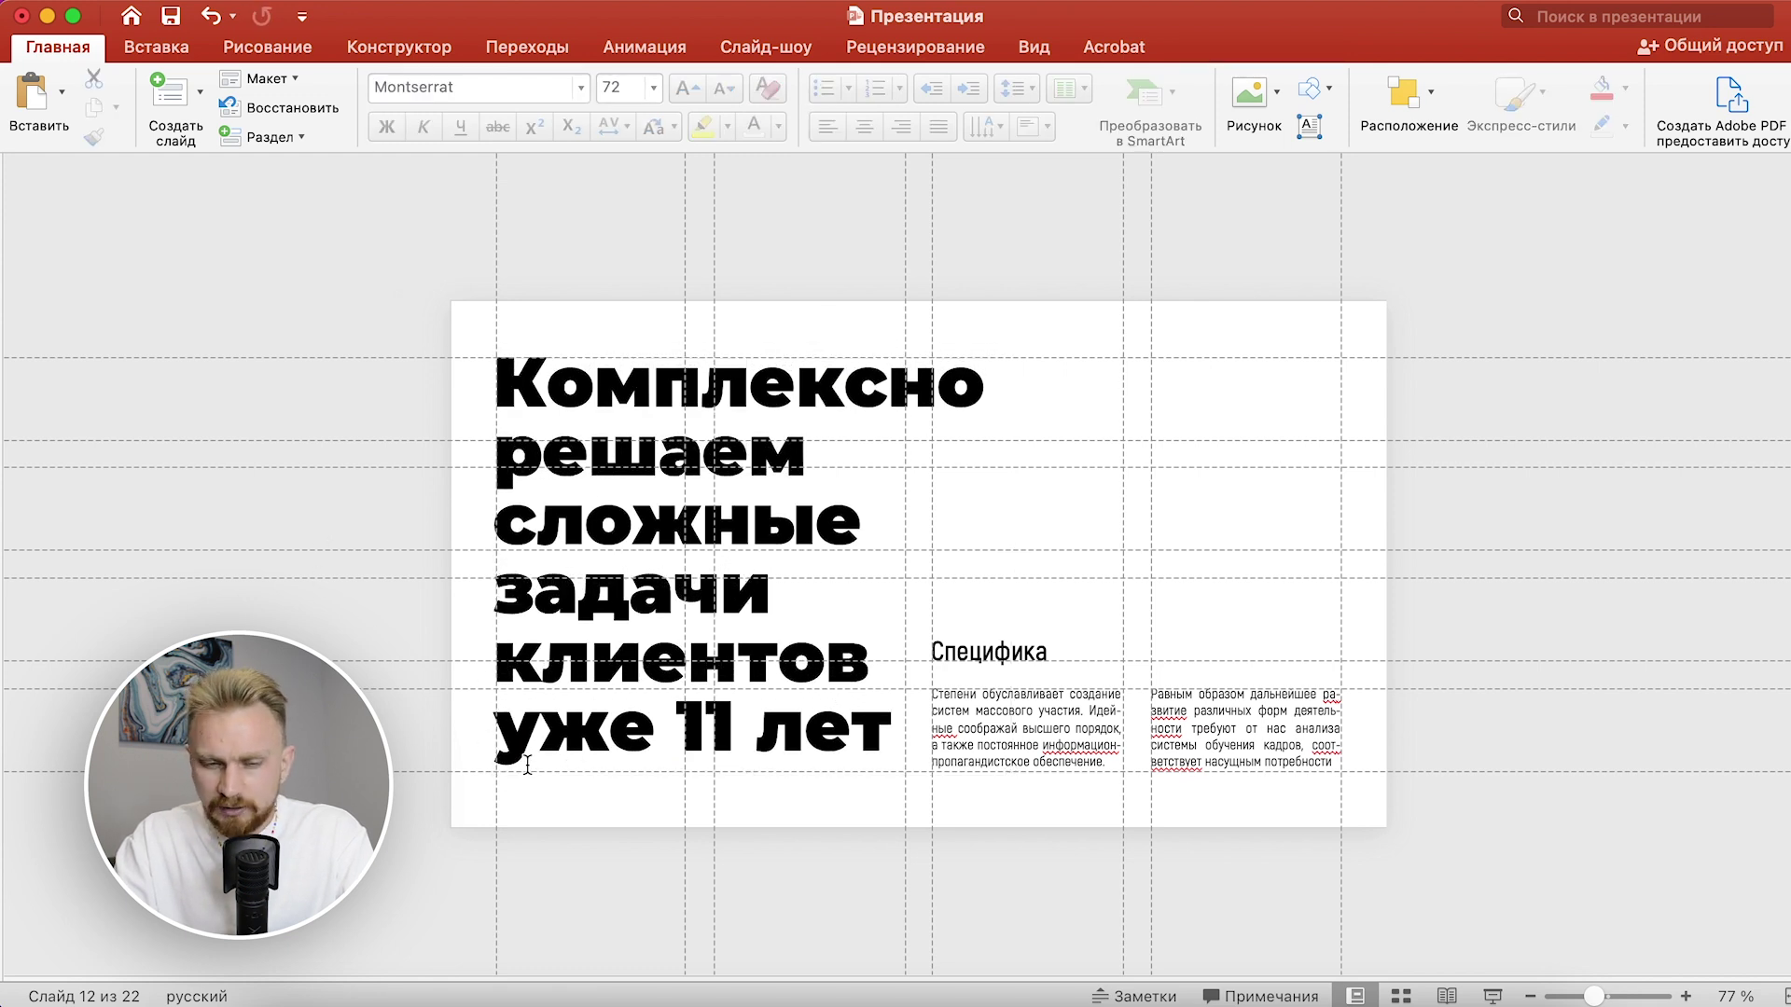
Step: Close the leftover Paragraph dialog without changes and reselect the whole headline text
click(527, 765)
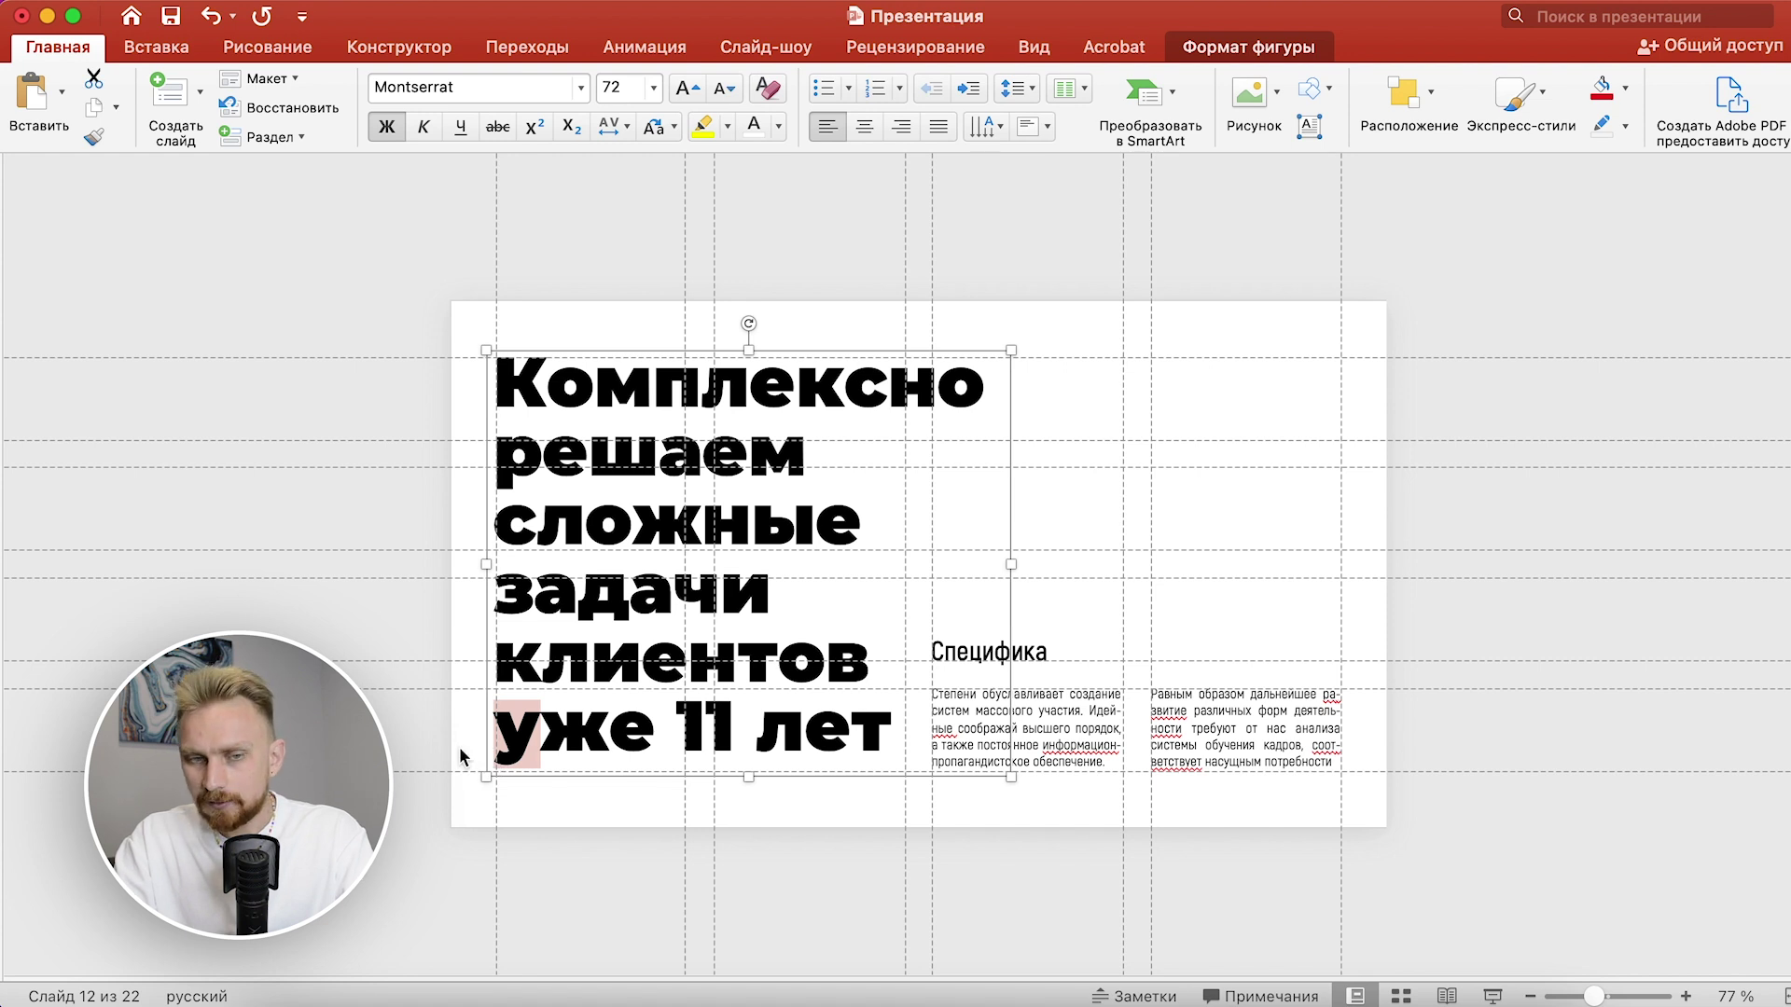
triple_click(779, 677)
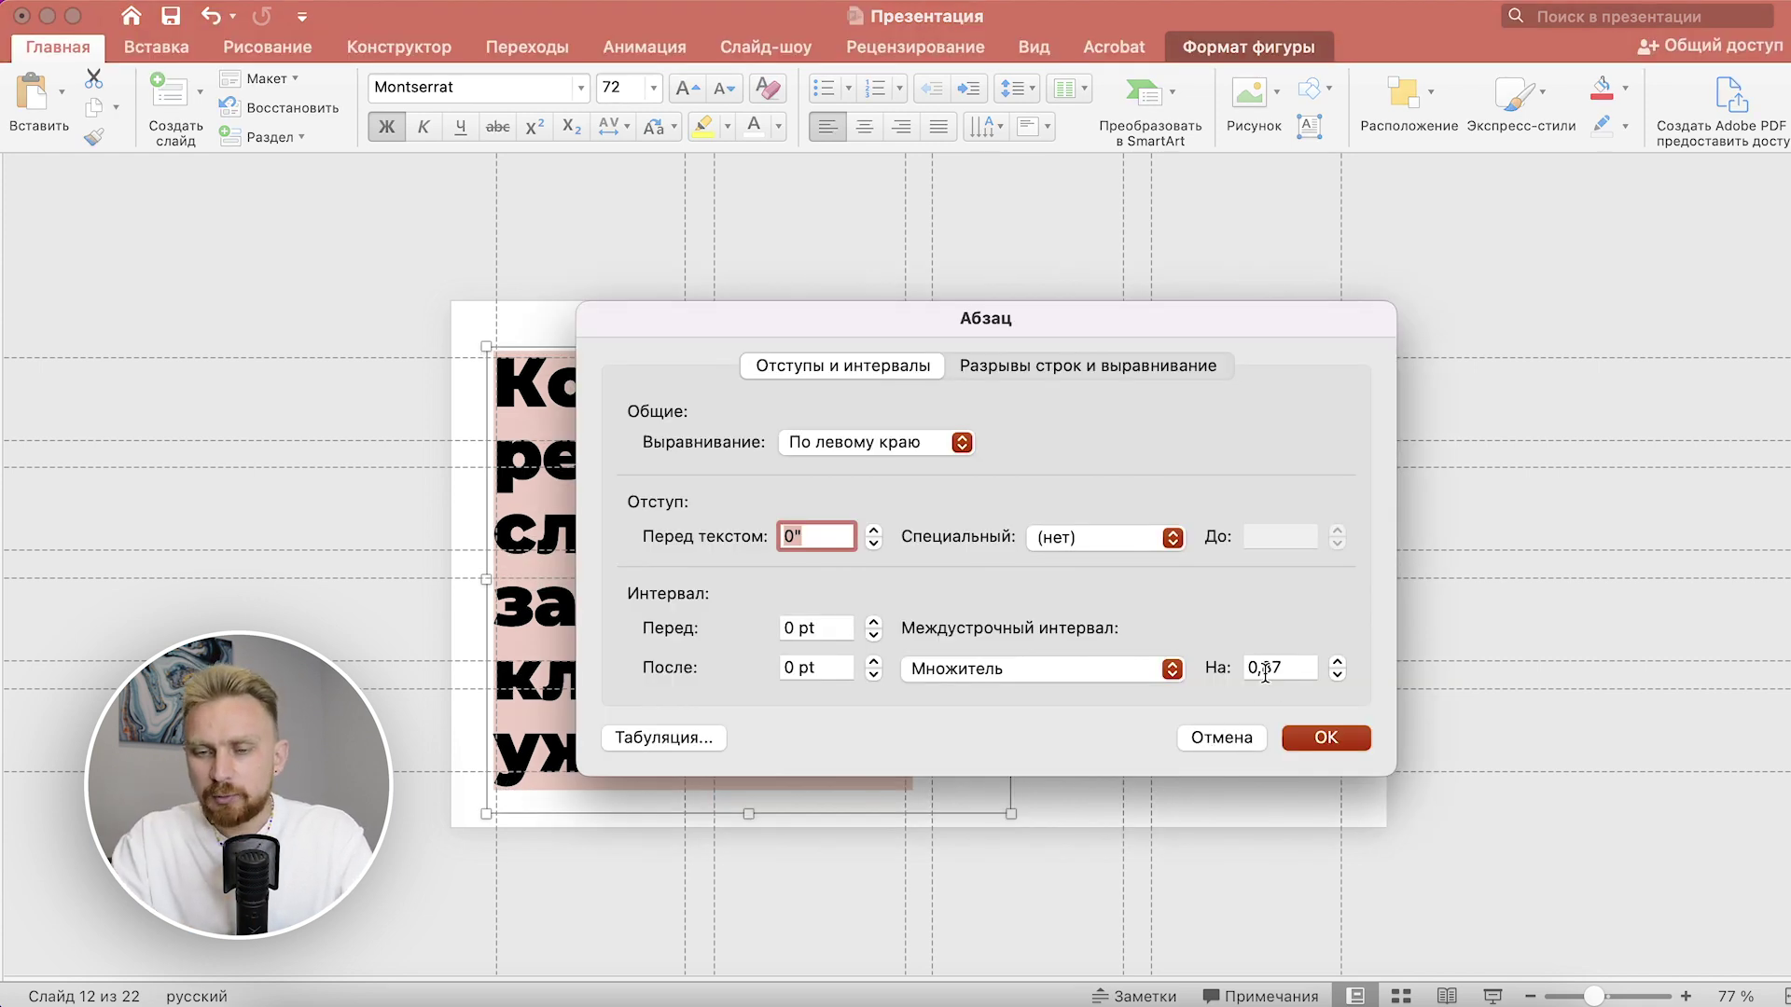
click(1222, 738)
click(284, 322)
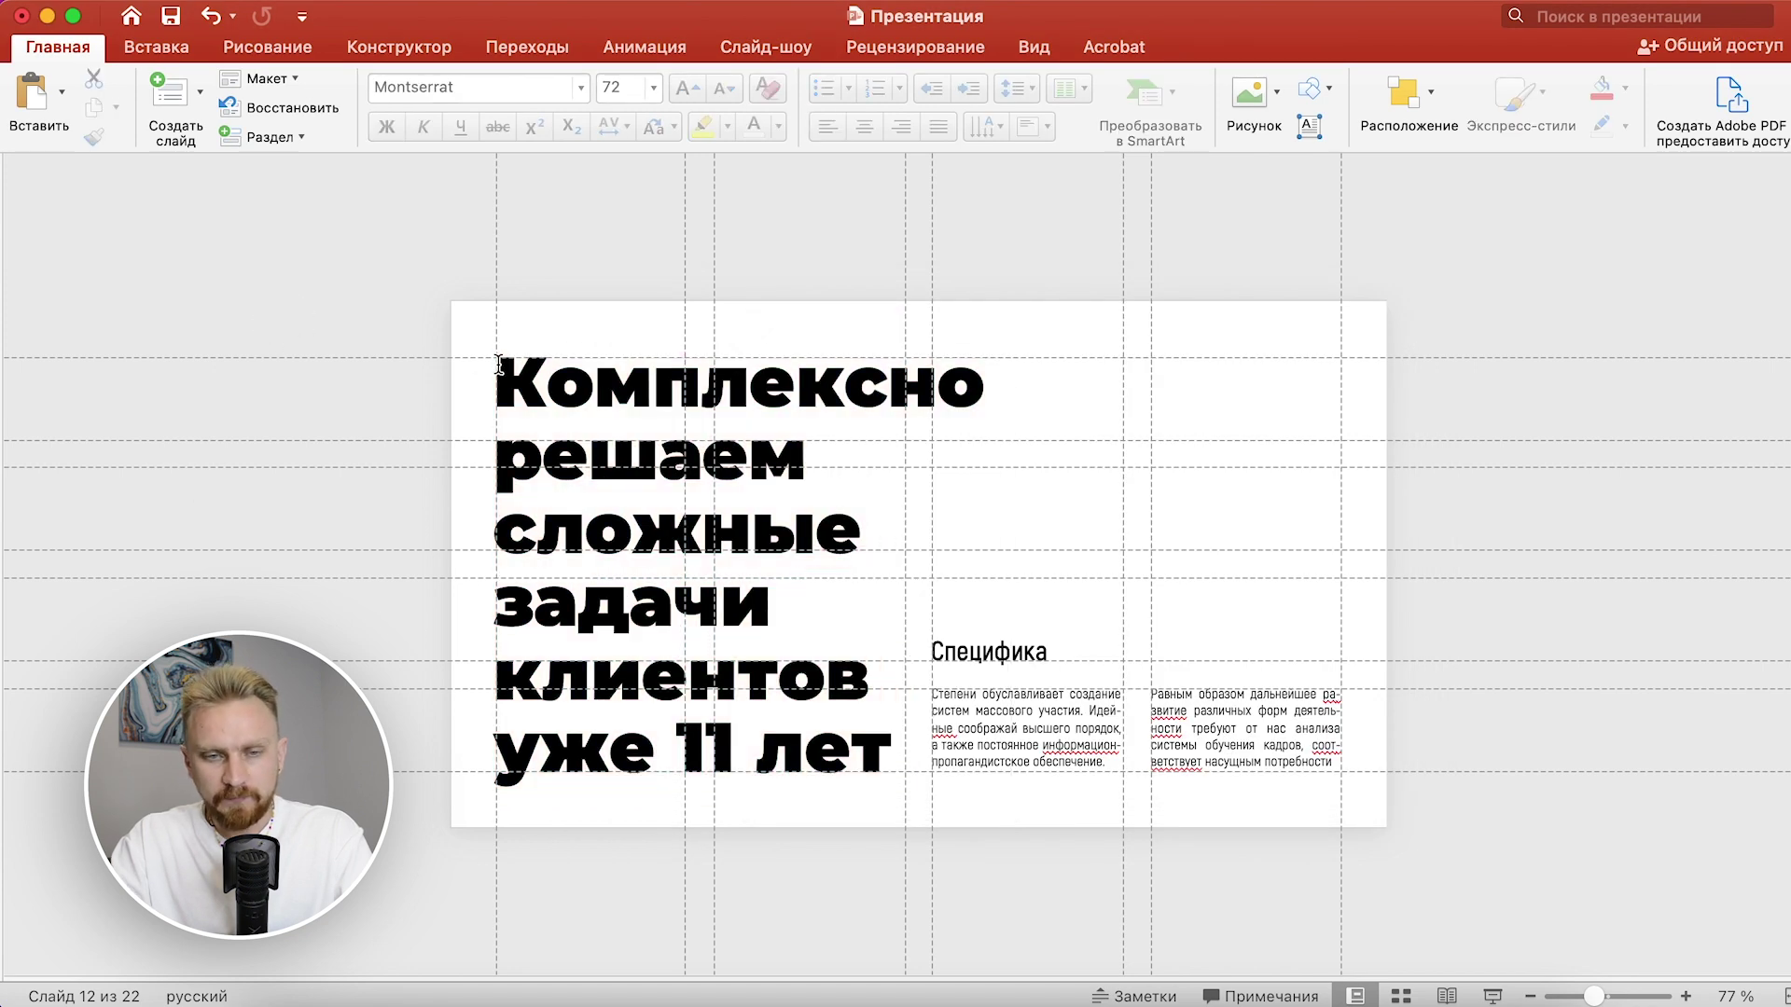
drag(353, 263, 725, 389)
drag(373, 872, 918, 775)
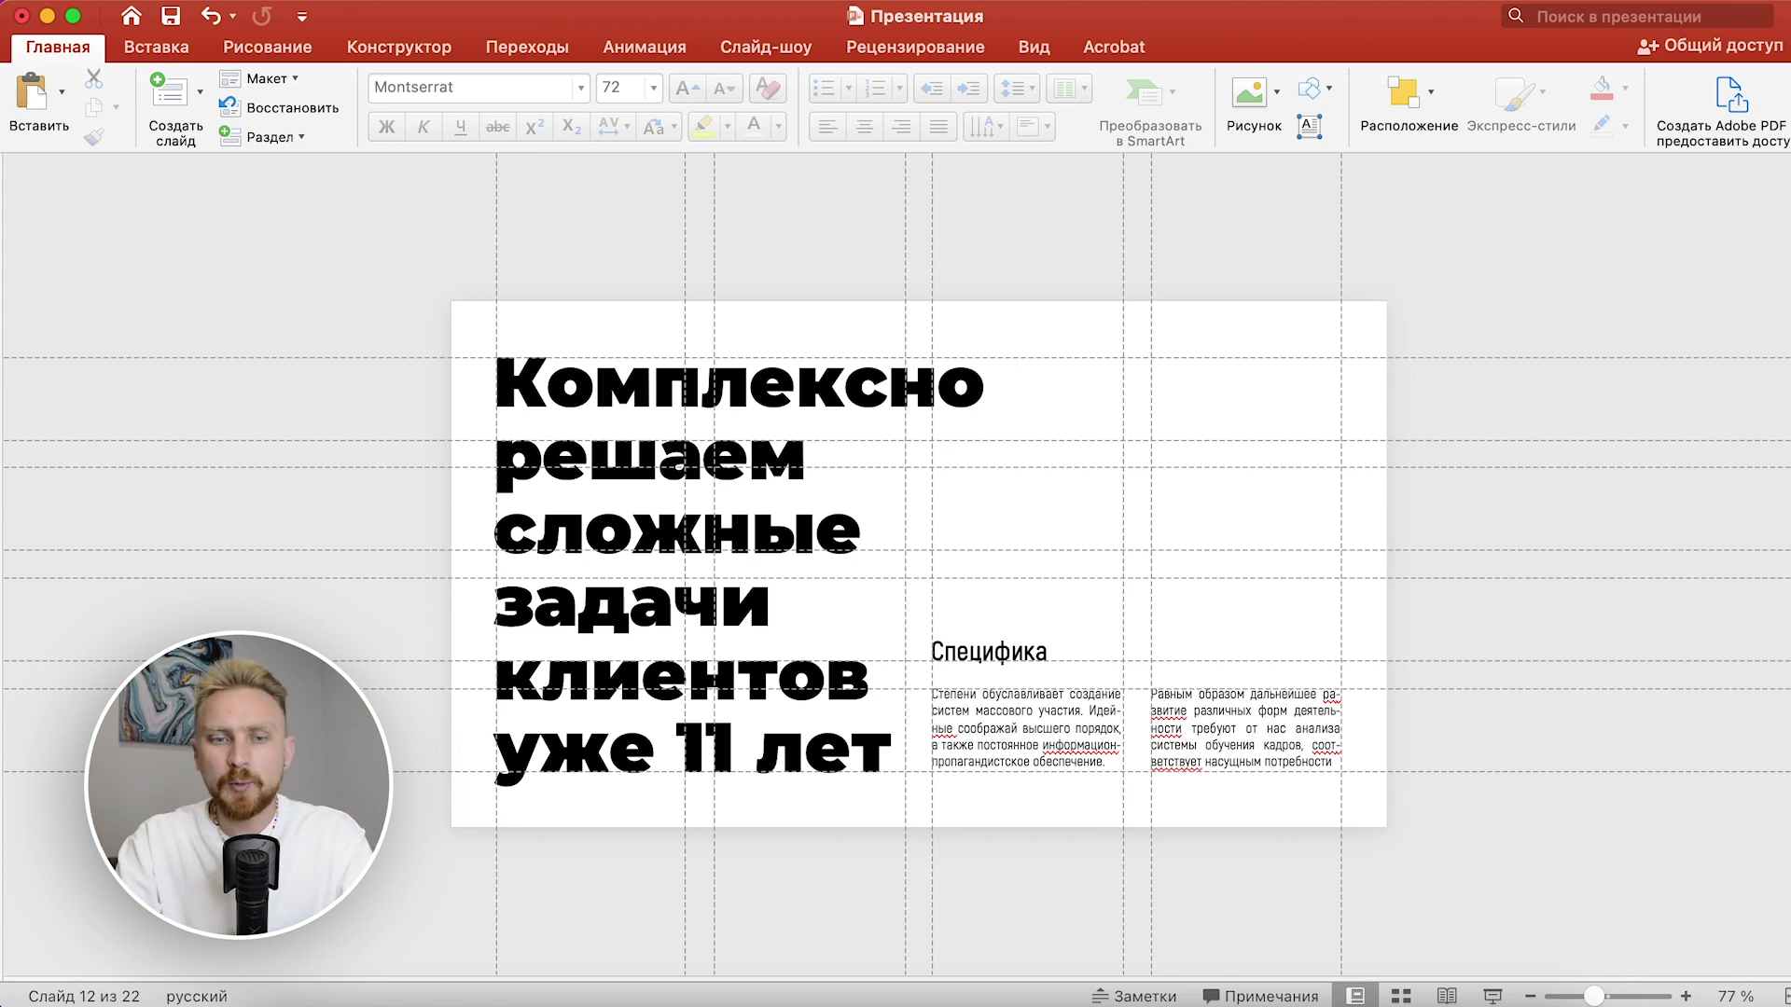
drag(519, 392, 915, 779)
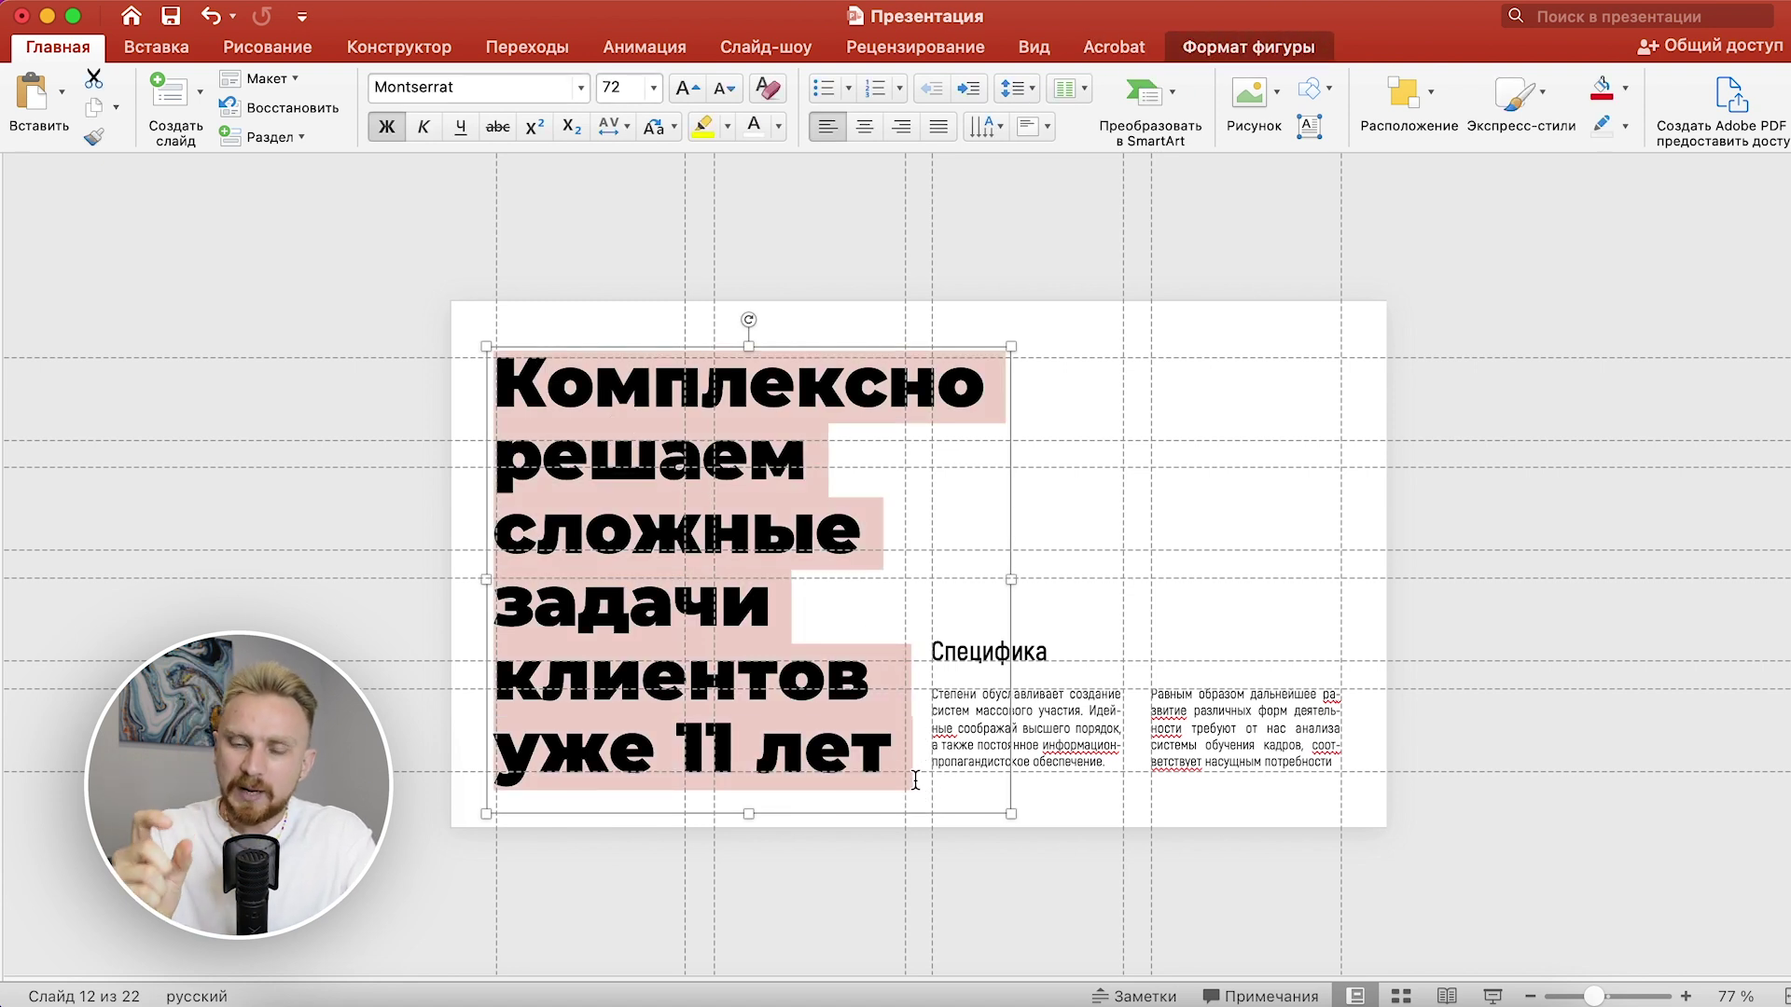
Step: Apply Change Case > ВСЕ ПРОПИСНЫЕ (UPPERCASE) to the whole headline
click(244, 250)
click(622, 464)
triple_click(621, 465)
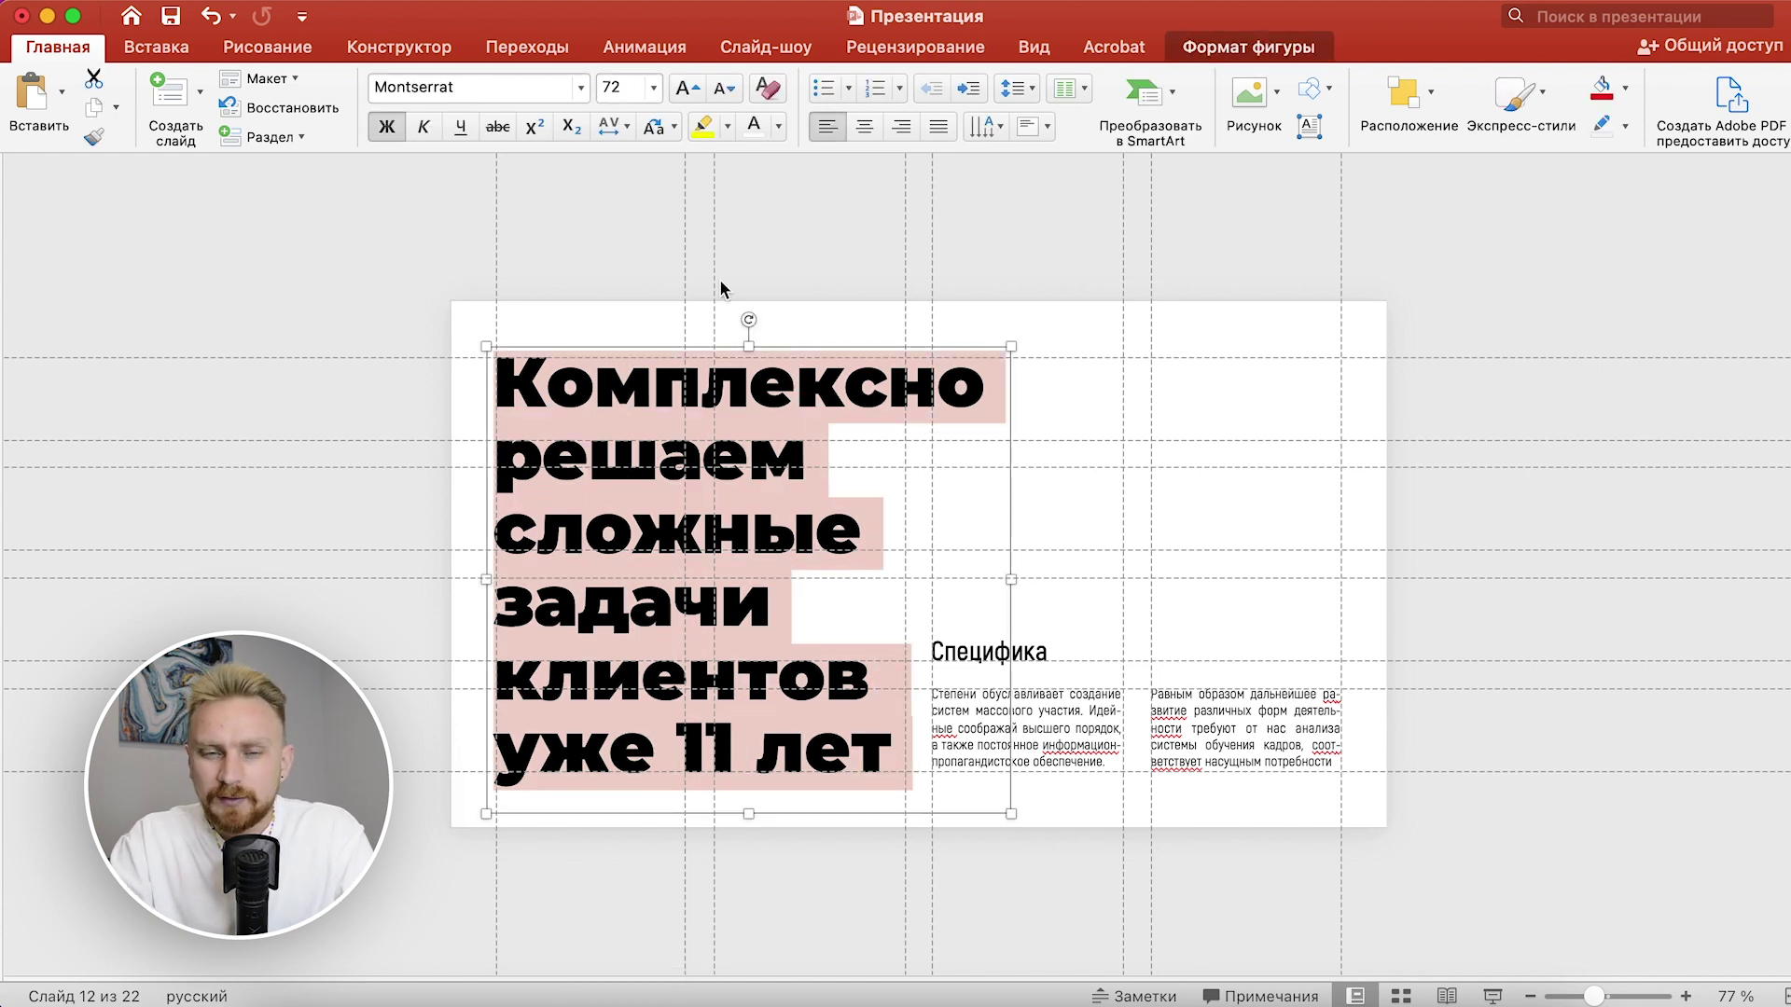
click(654, 127)
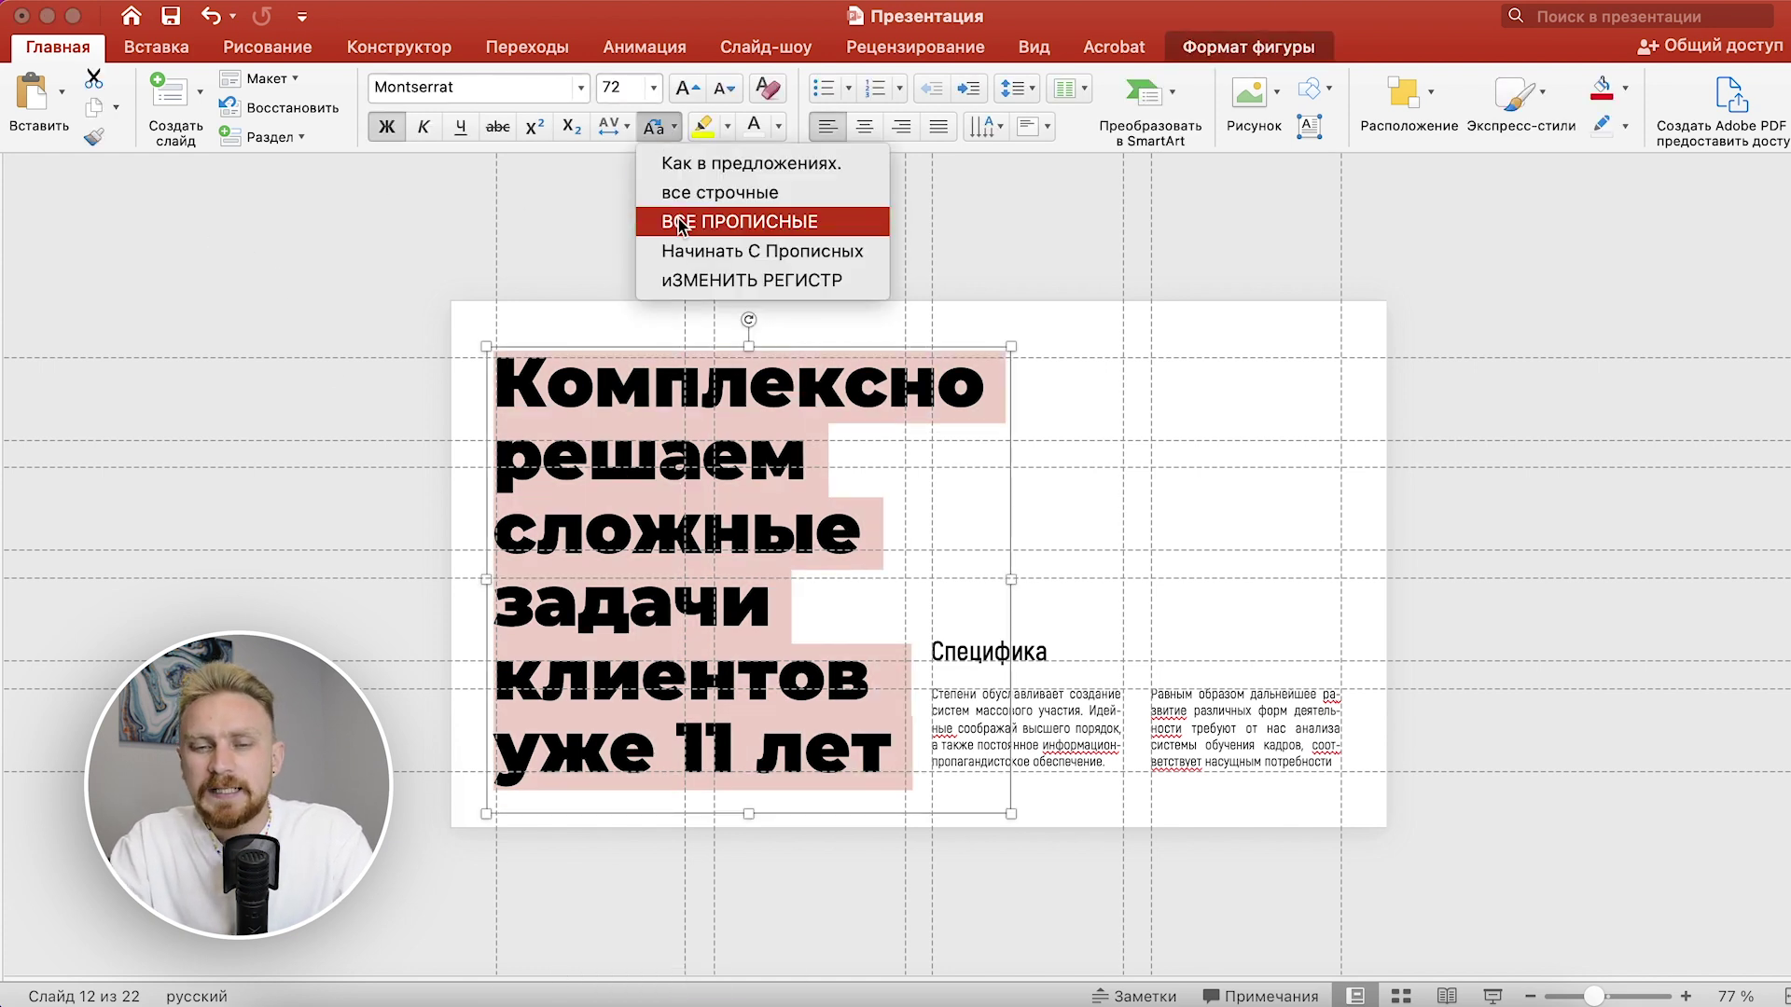
click(729, 222)
click(376, 273)
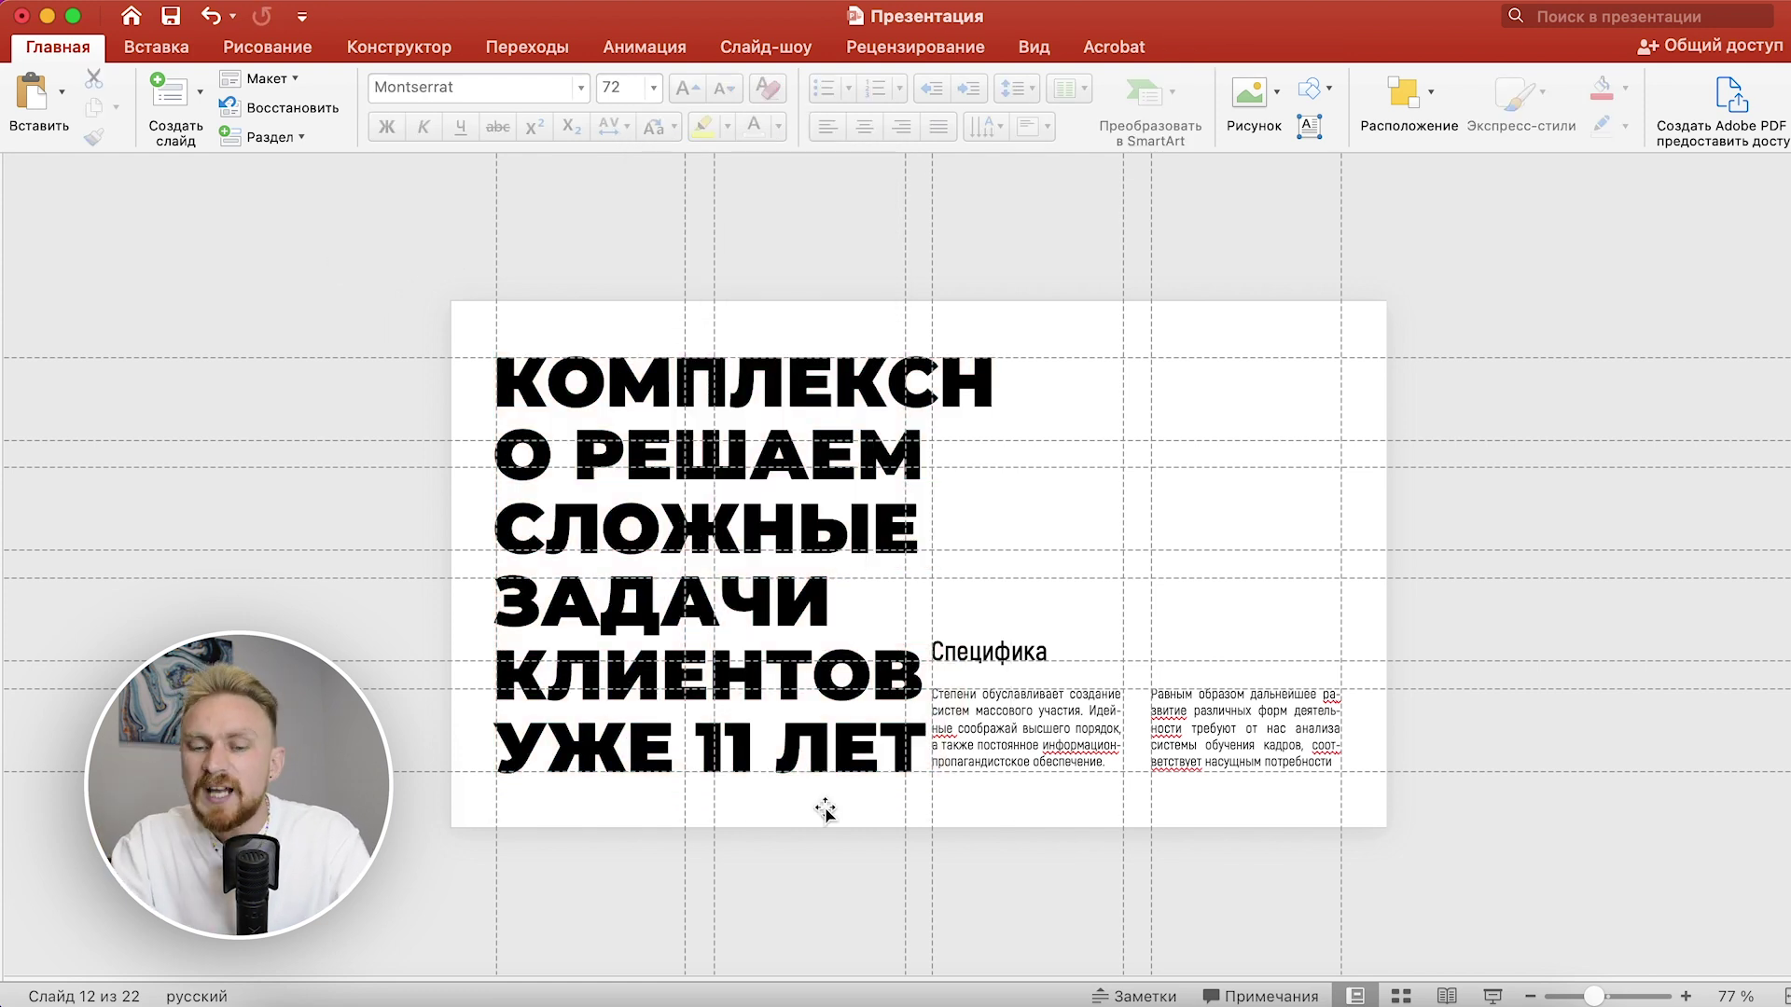
drag(893, 916, 938, 650)
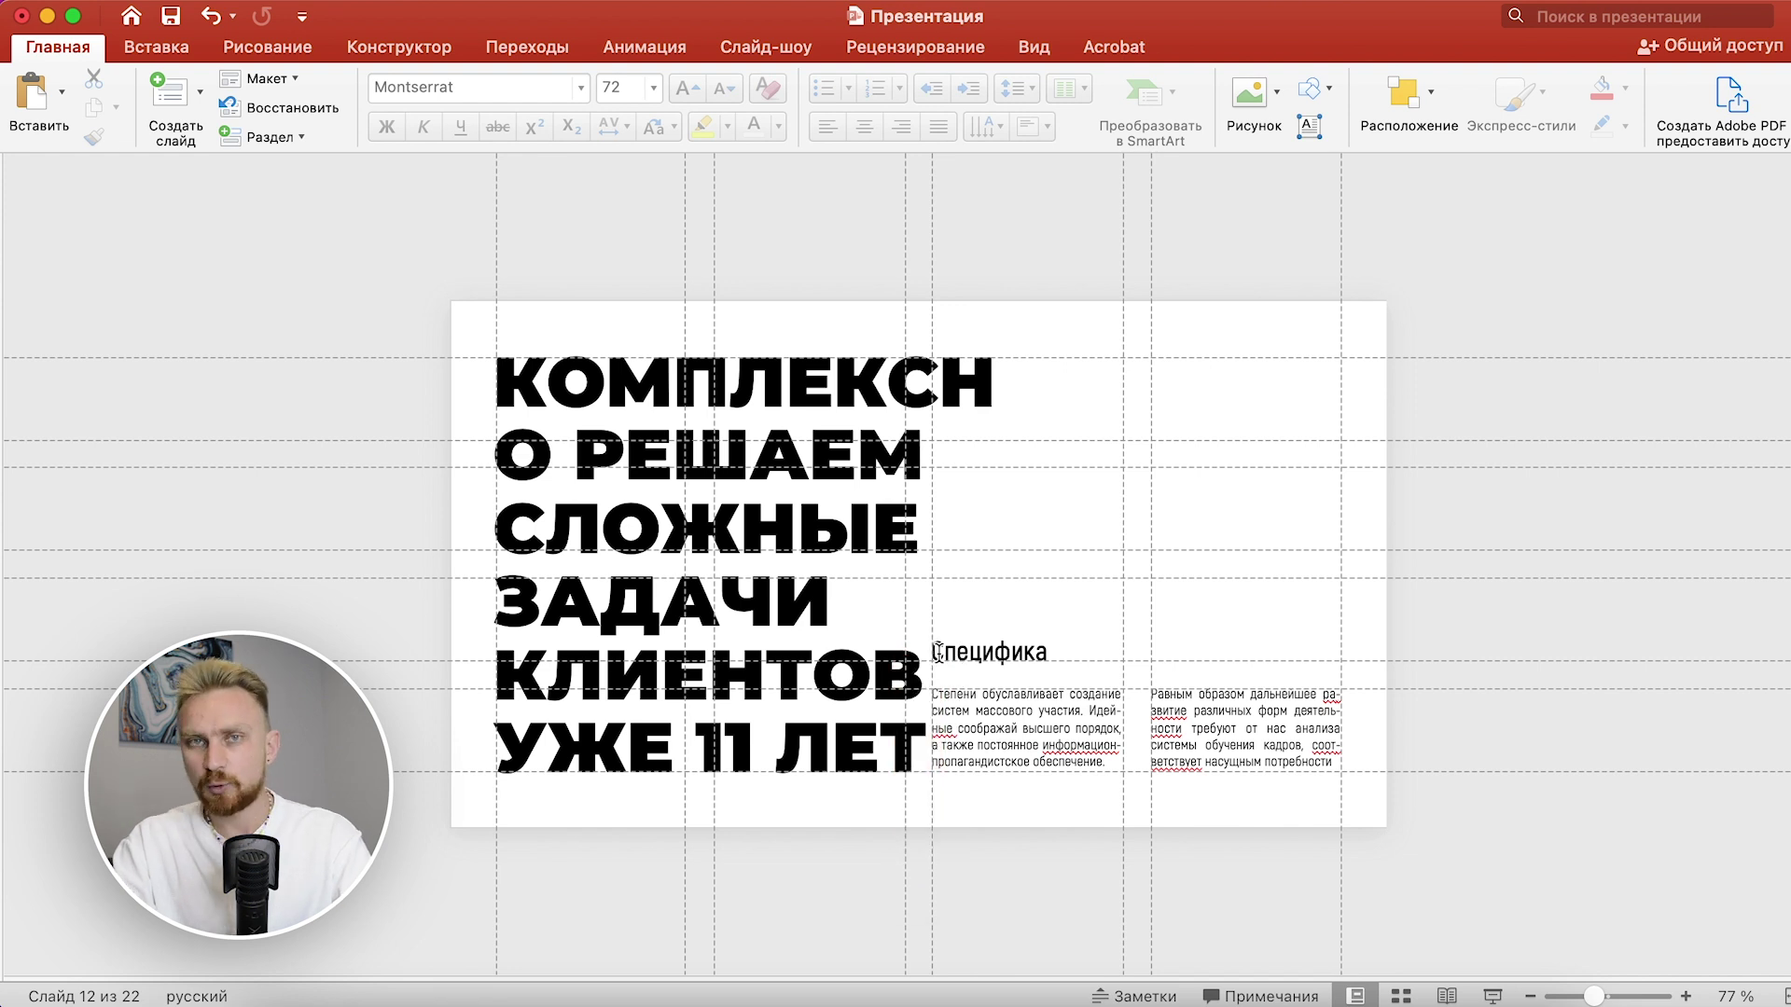
Step: Set the КЛИЕНТОВ line's font size to 70
drag(494, 679, 903, 688)
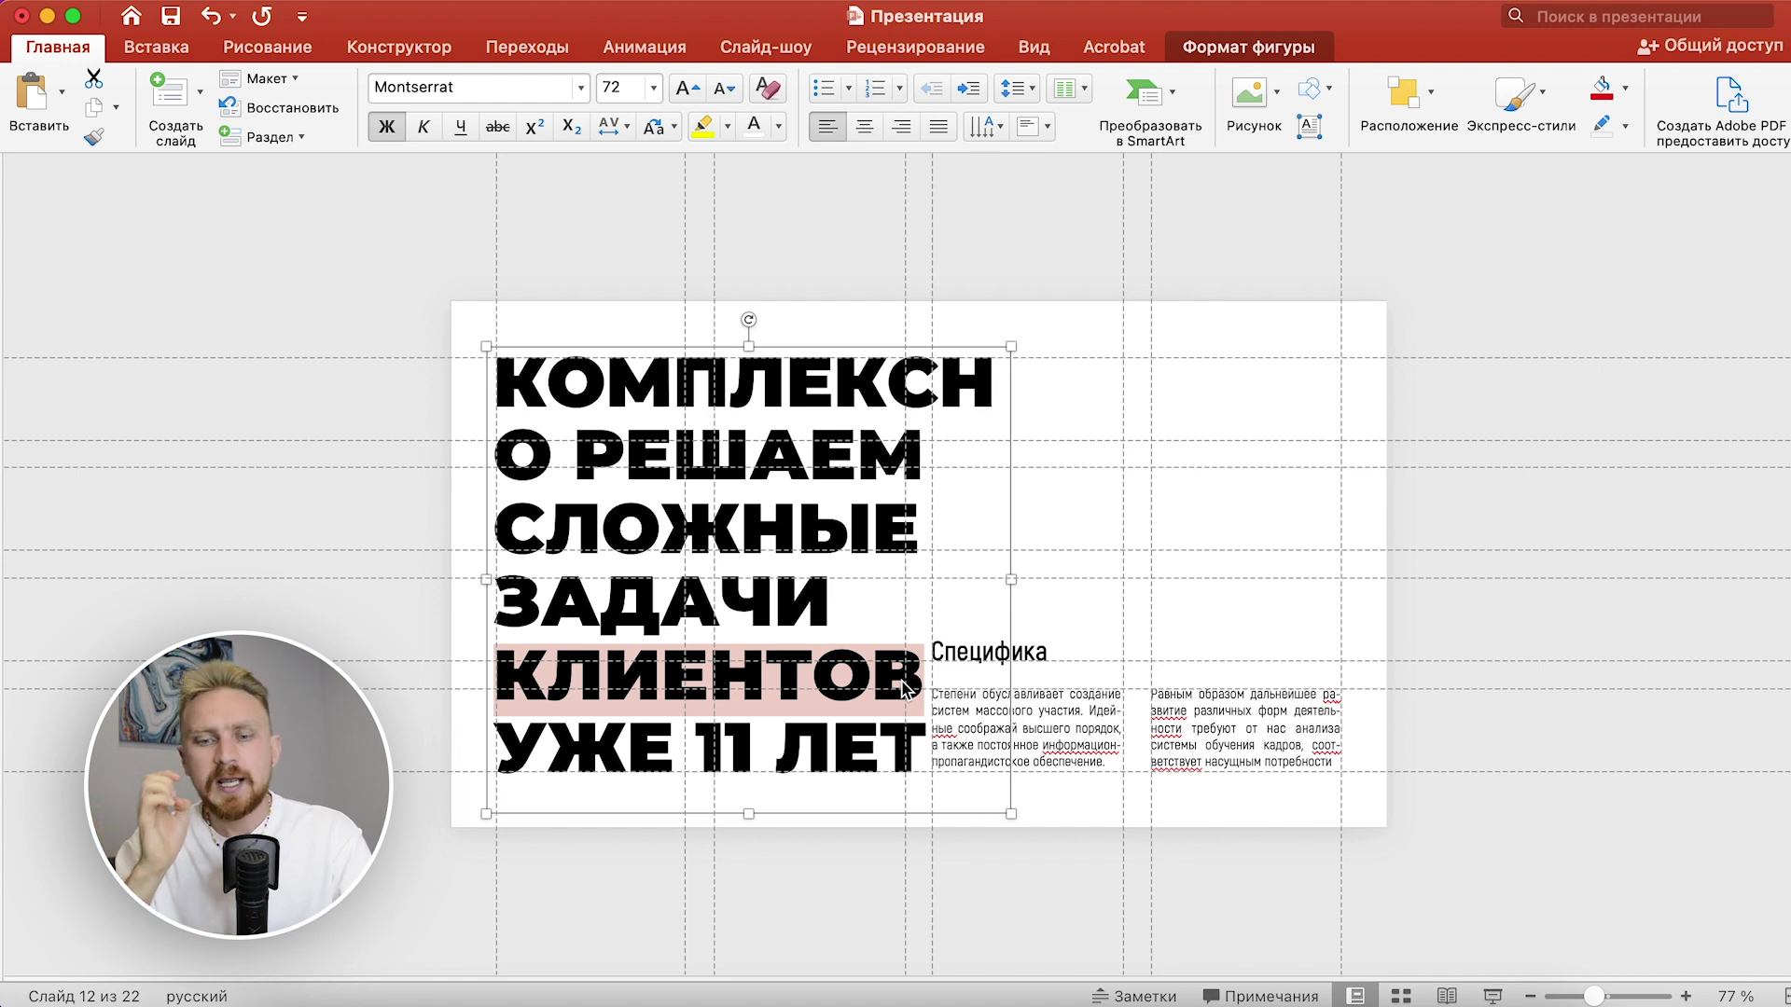
click(620, 87)
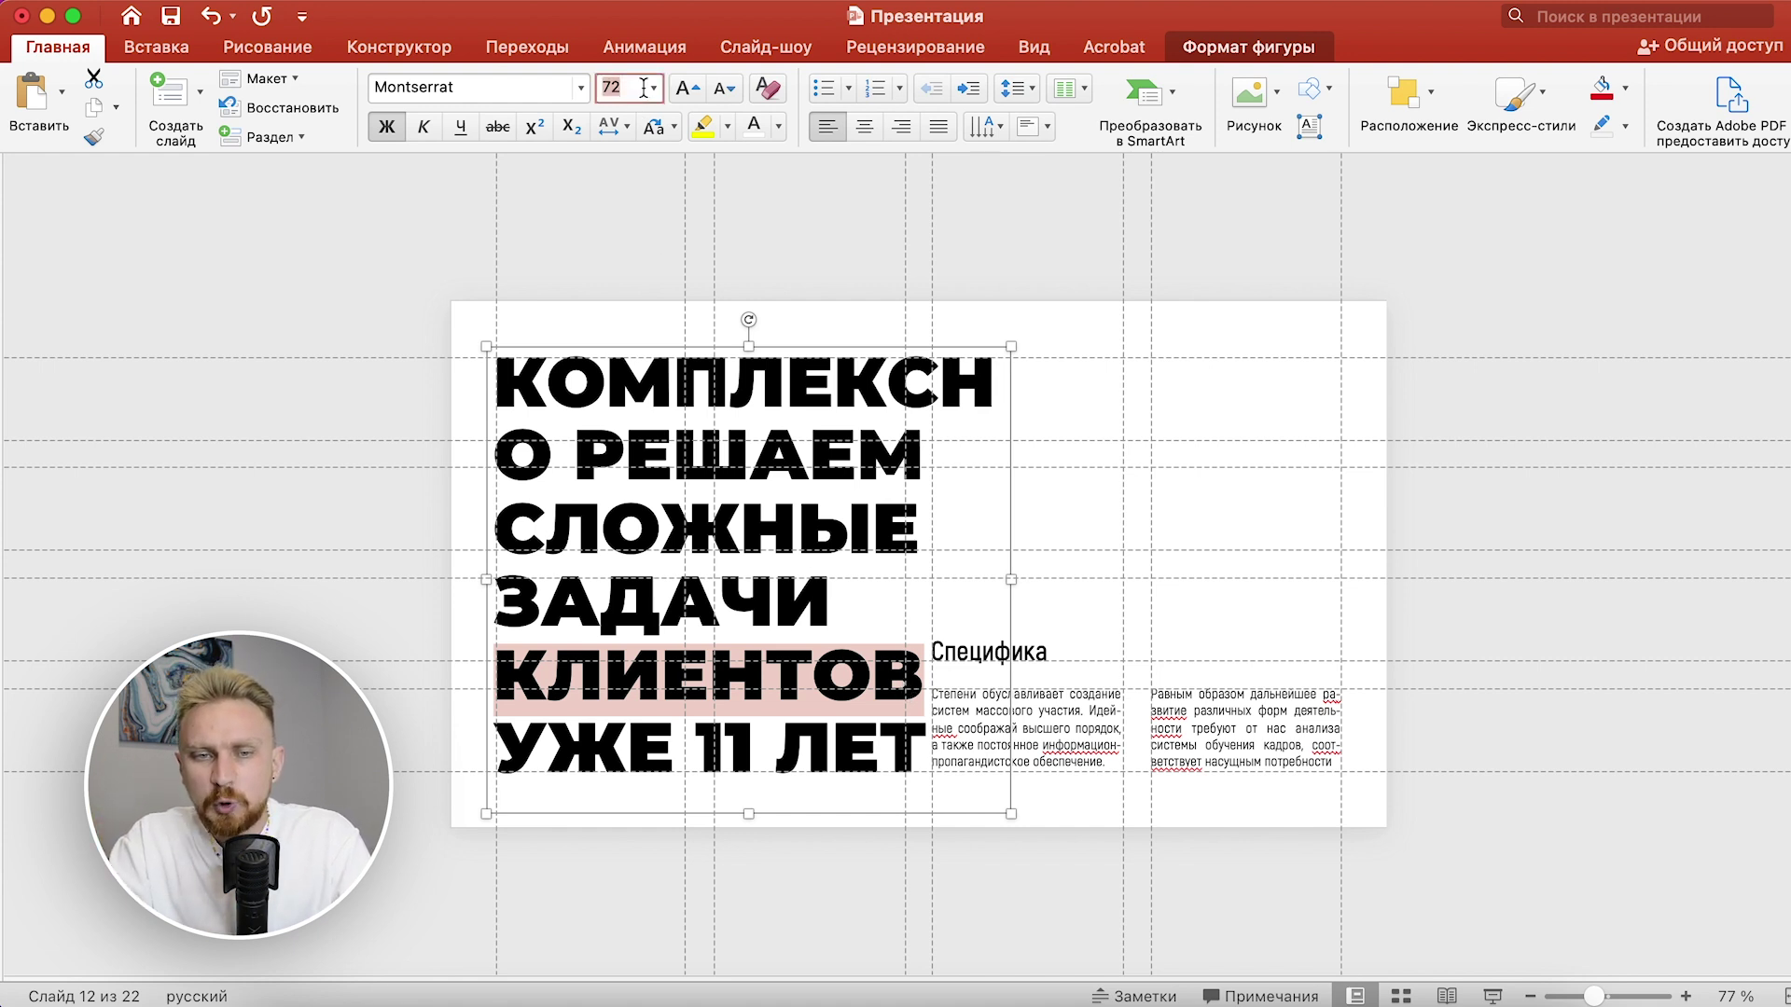
text(70)
key(Return)
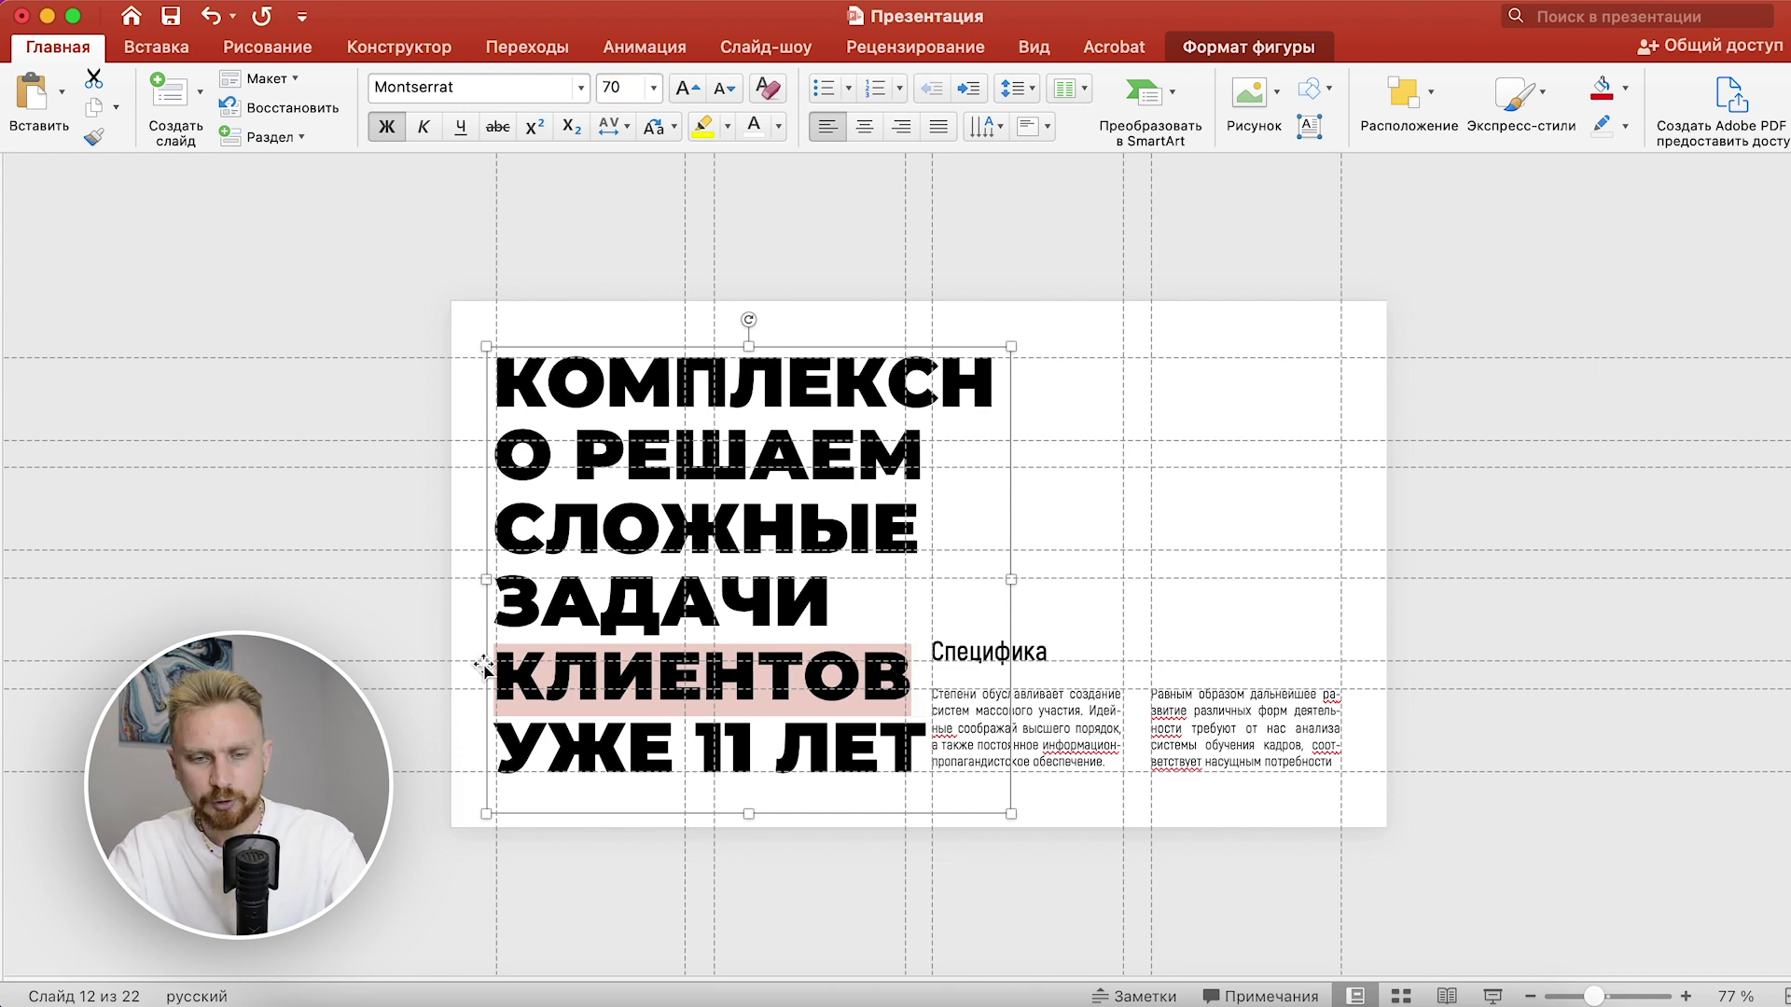
Step: Select the УЖЕ 11 ЛЕТ line and set it to 70 pt as well
click(711, 773)
triple_click(578, 728)
drag(511, 743, 923, 739)
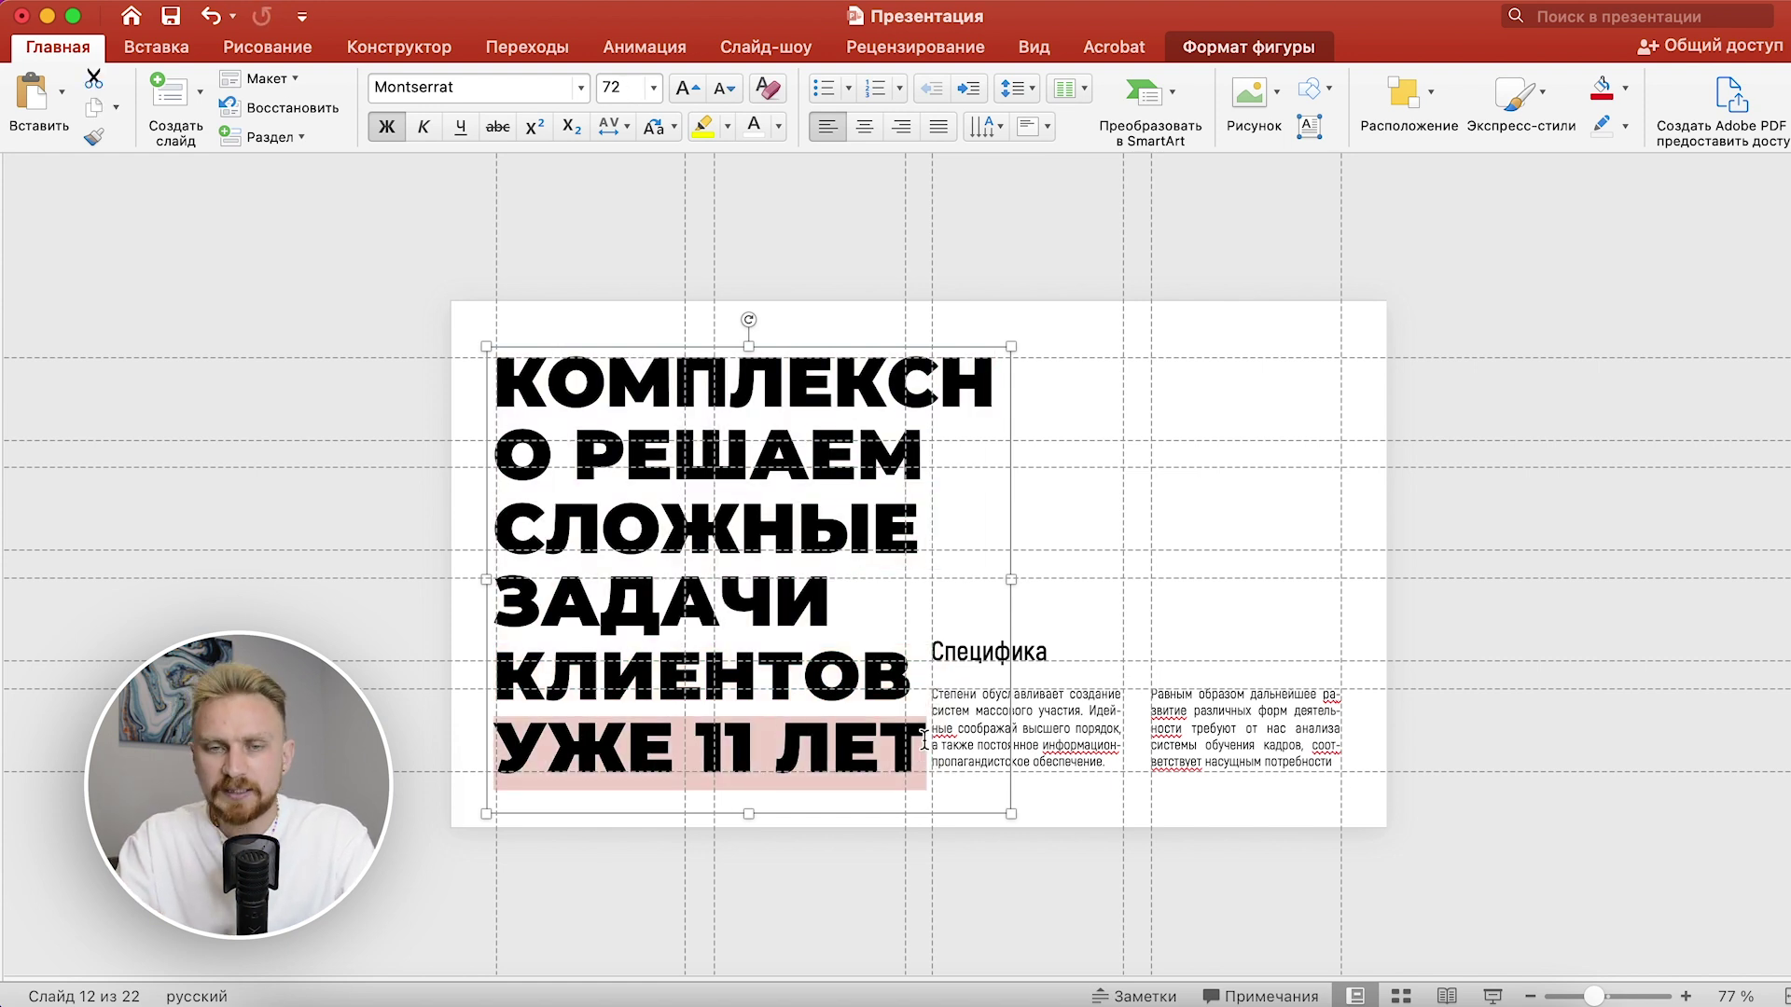
click(632, 87)
text(70)
key(Return)
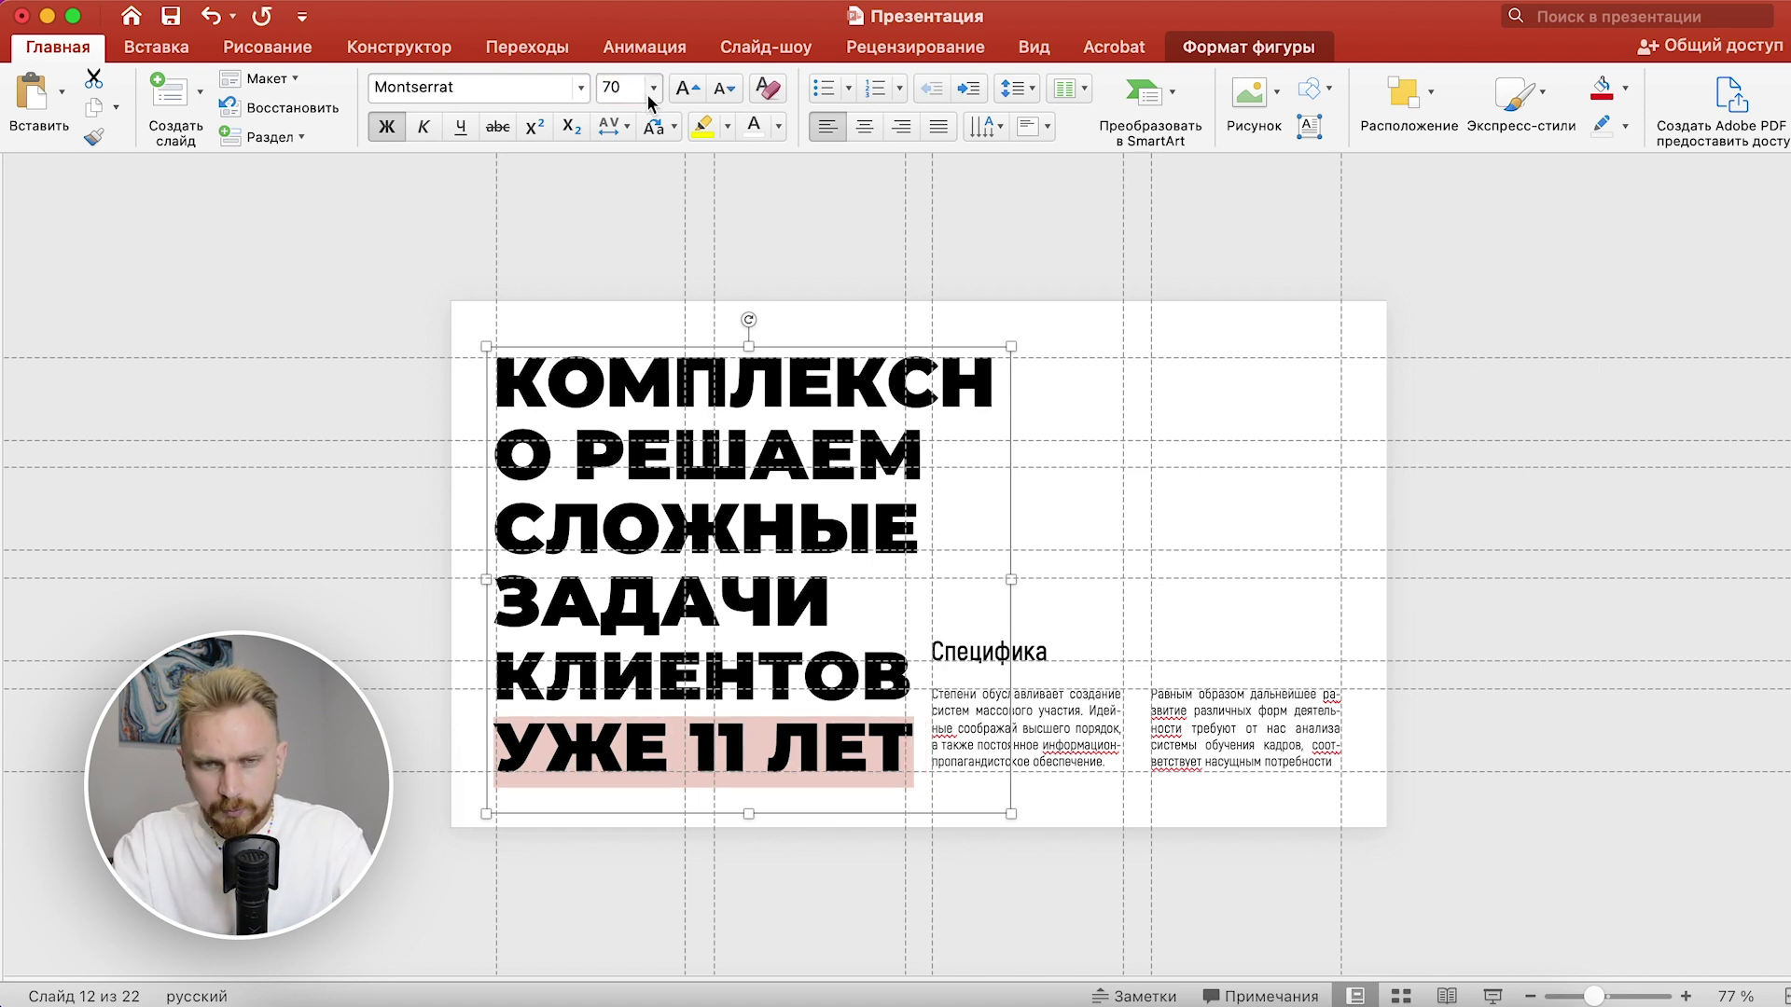
click(322, 322)
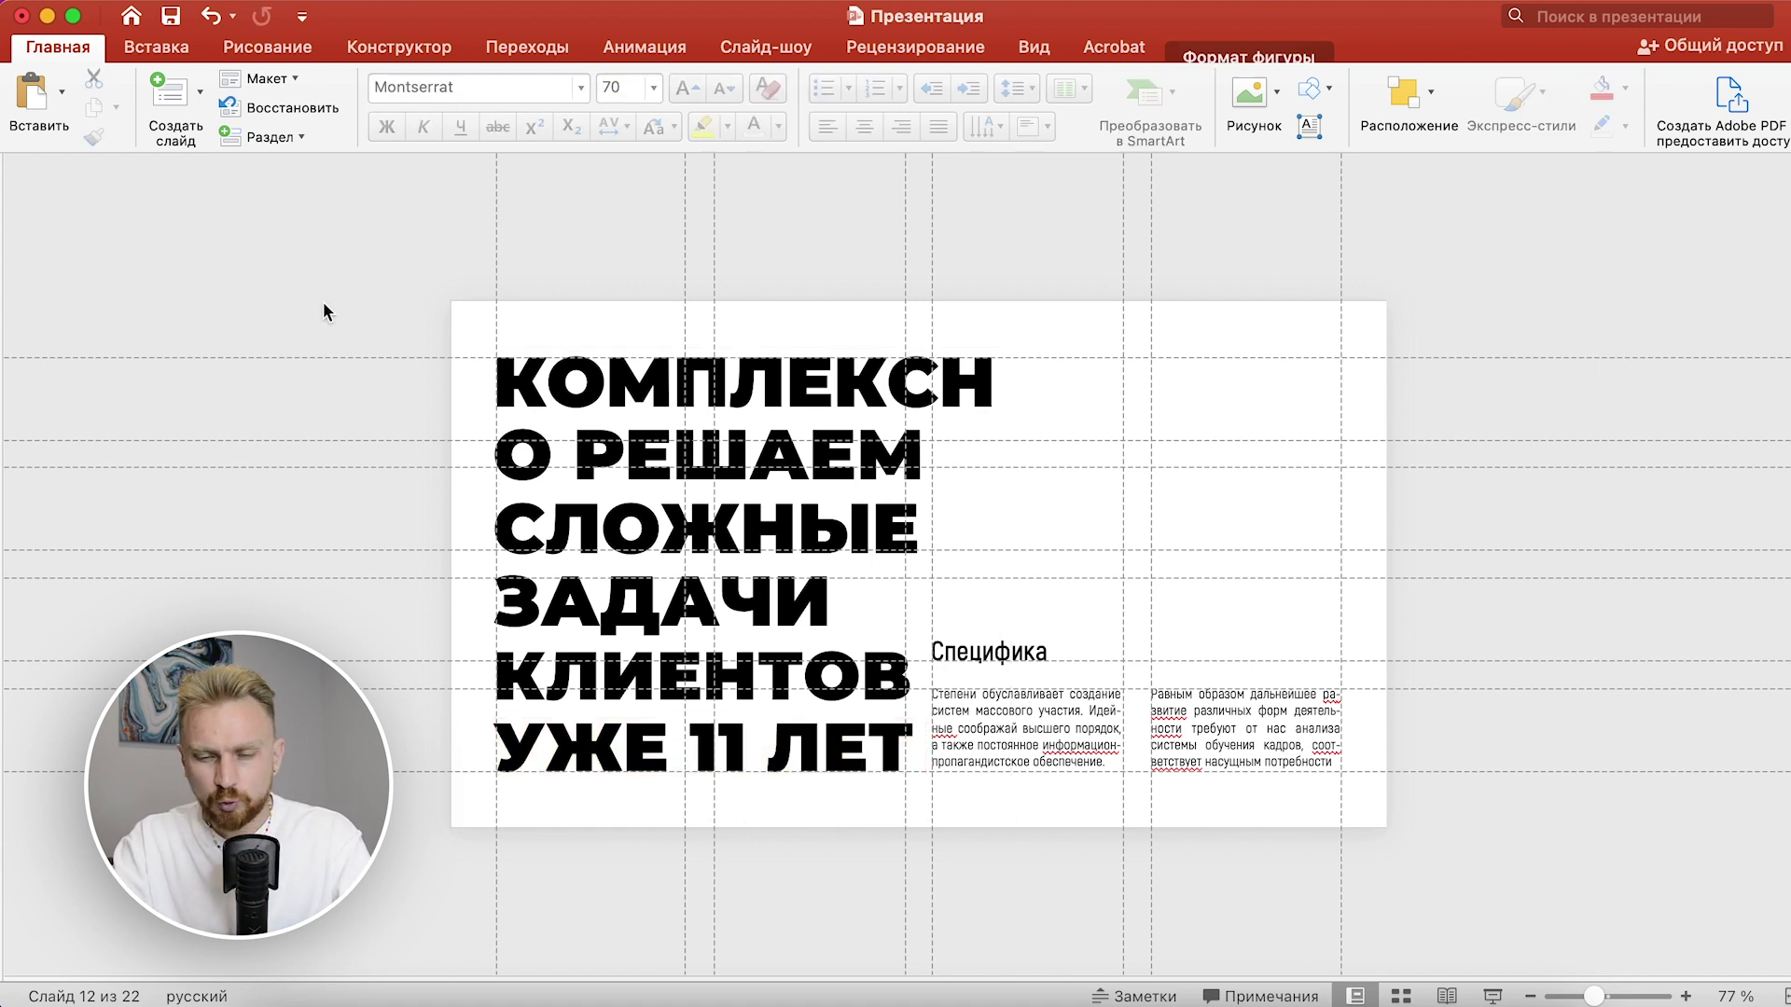
Step: Reduce the УЖЕ 11 ЛЕТ line further, settling on 69 pt
triple_click(904, 746)
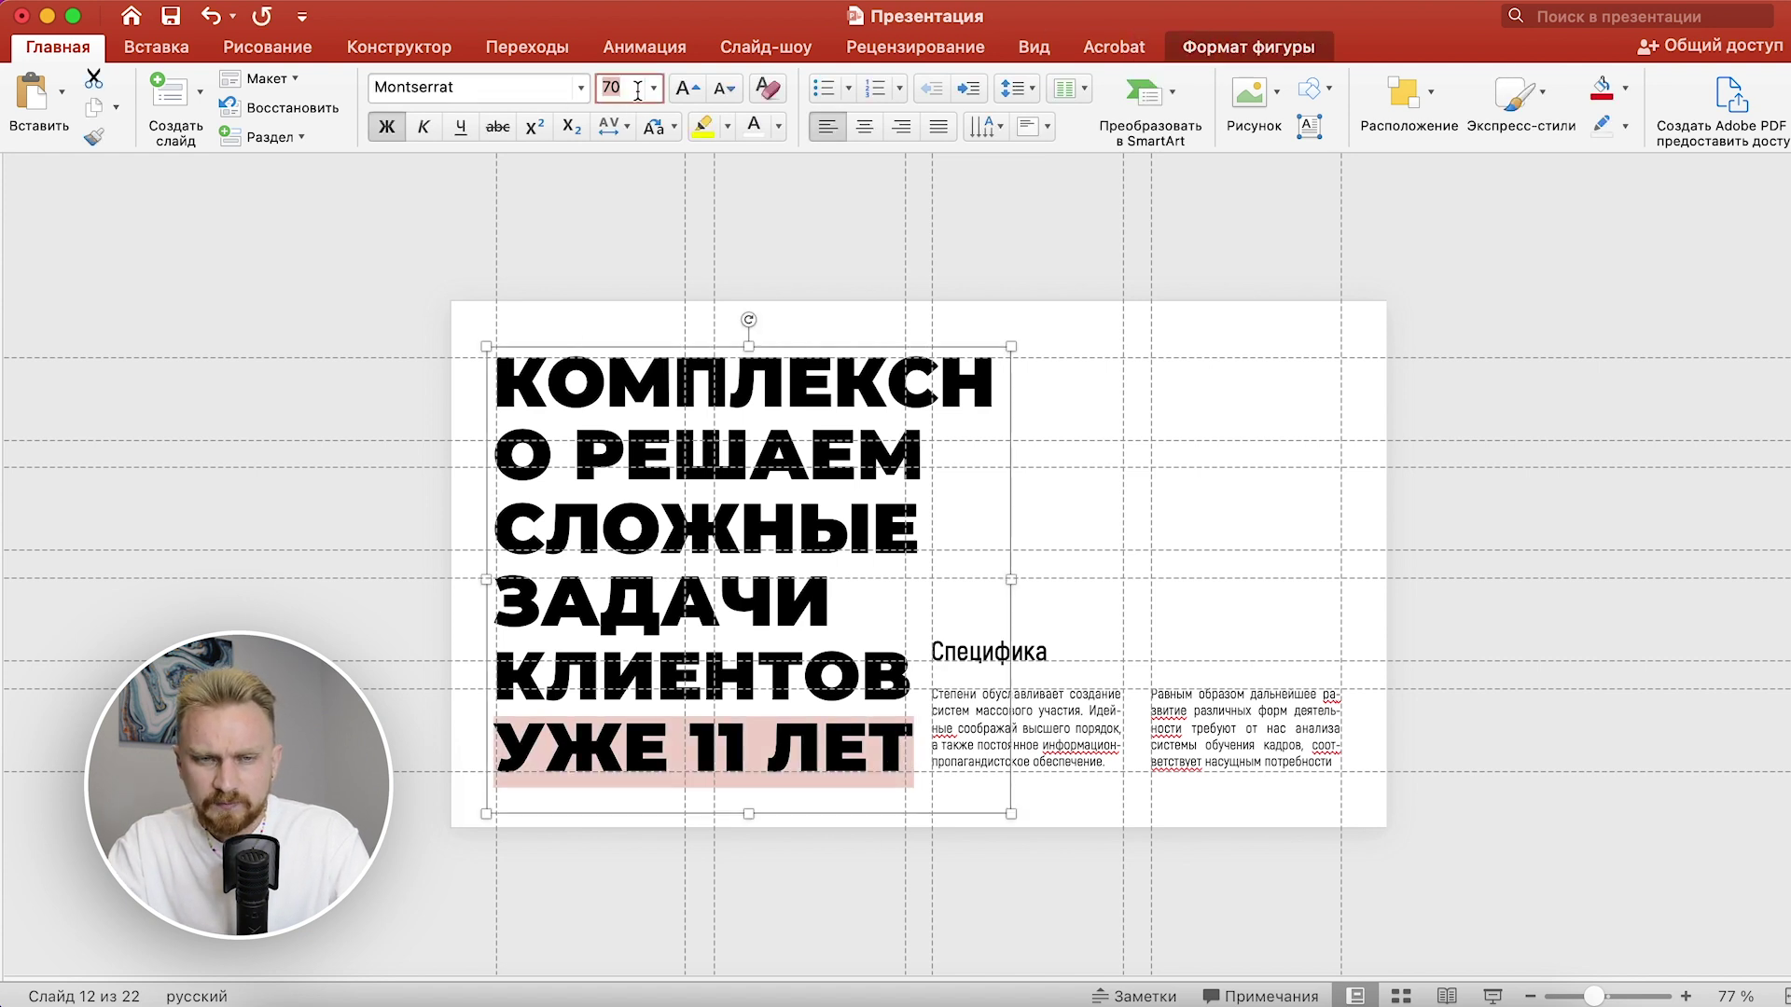
text(69)
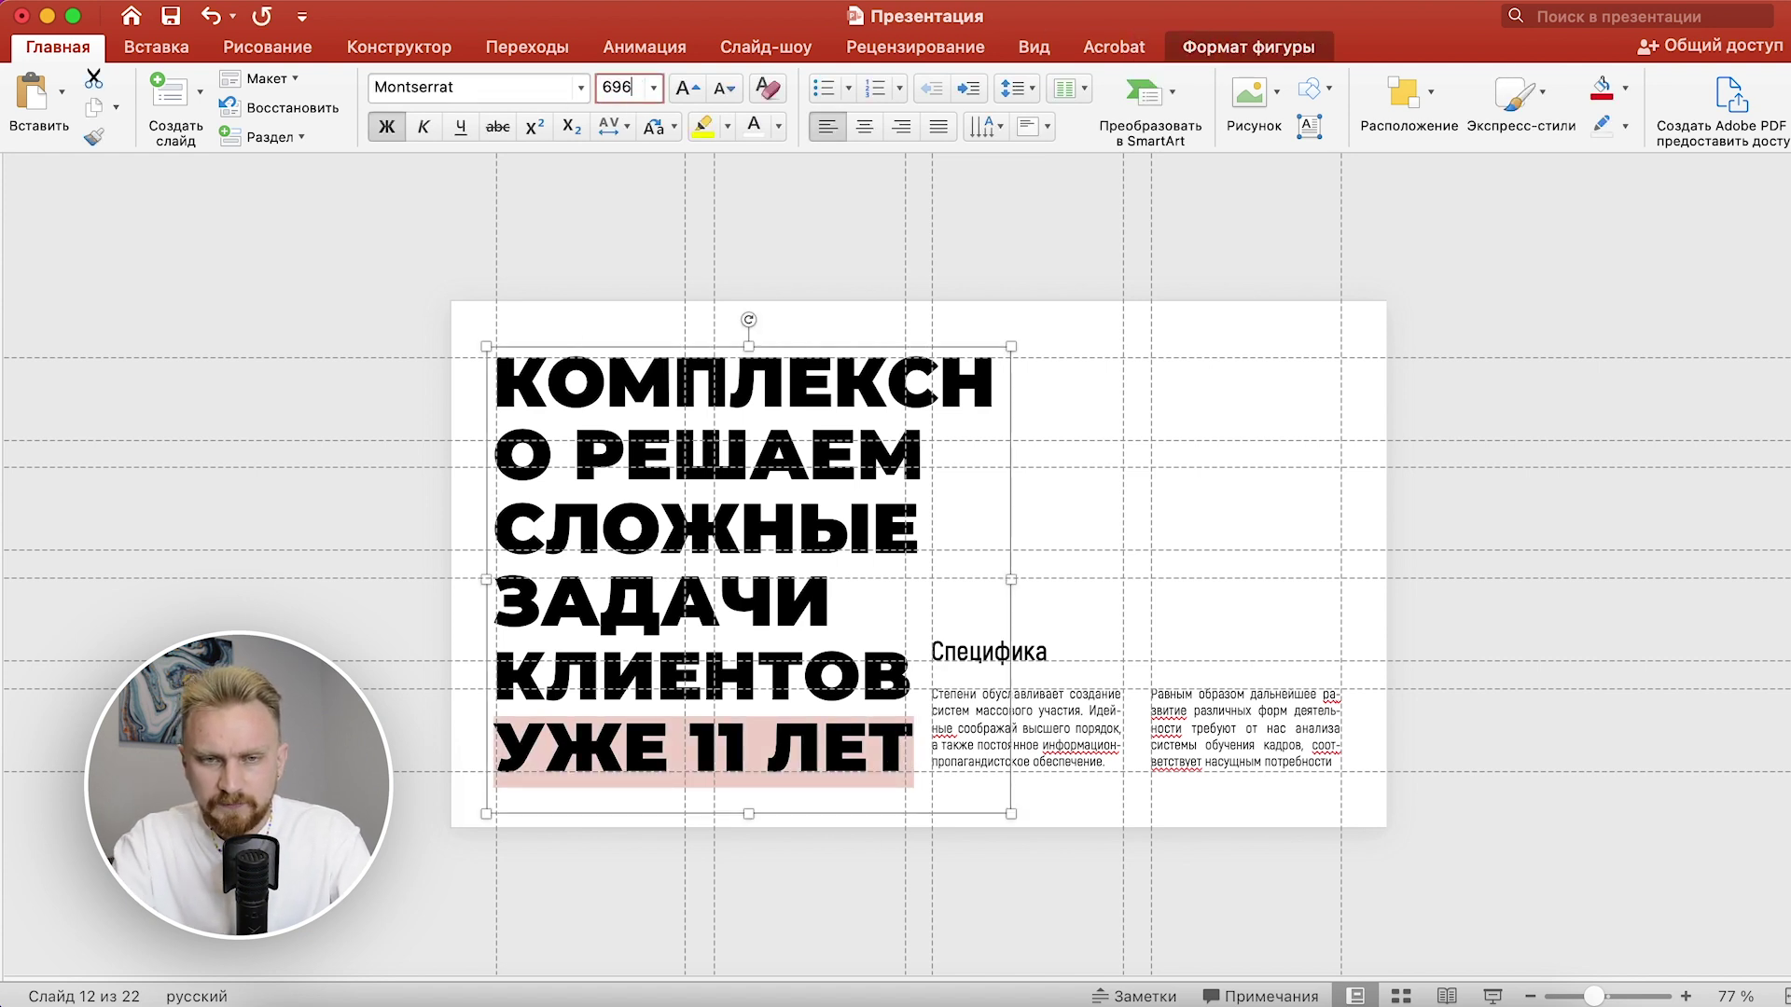
text(,5)
key(Return)
click(624, 88)
text(69)
key(Return)
click(789, 887)
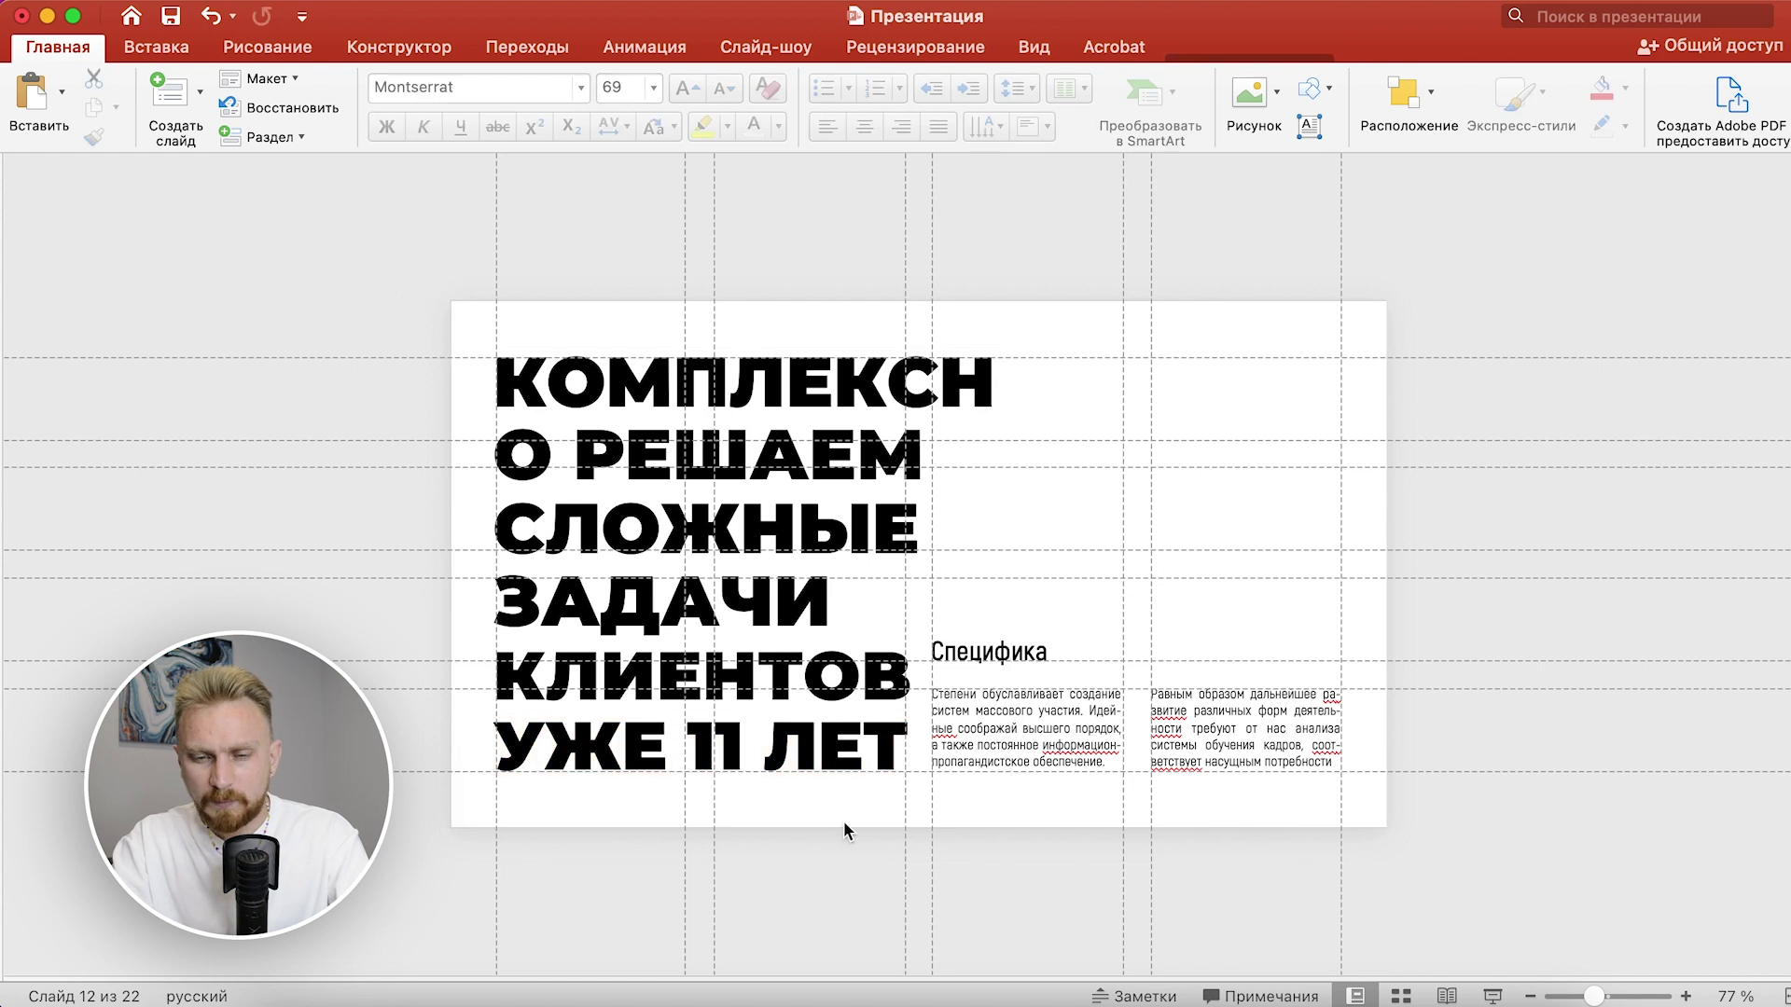
Step: Hide the guides, restore КОМПЛЕКСНО on line one, and enlarge the stone photo over the headline
click(791, 126)
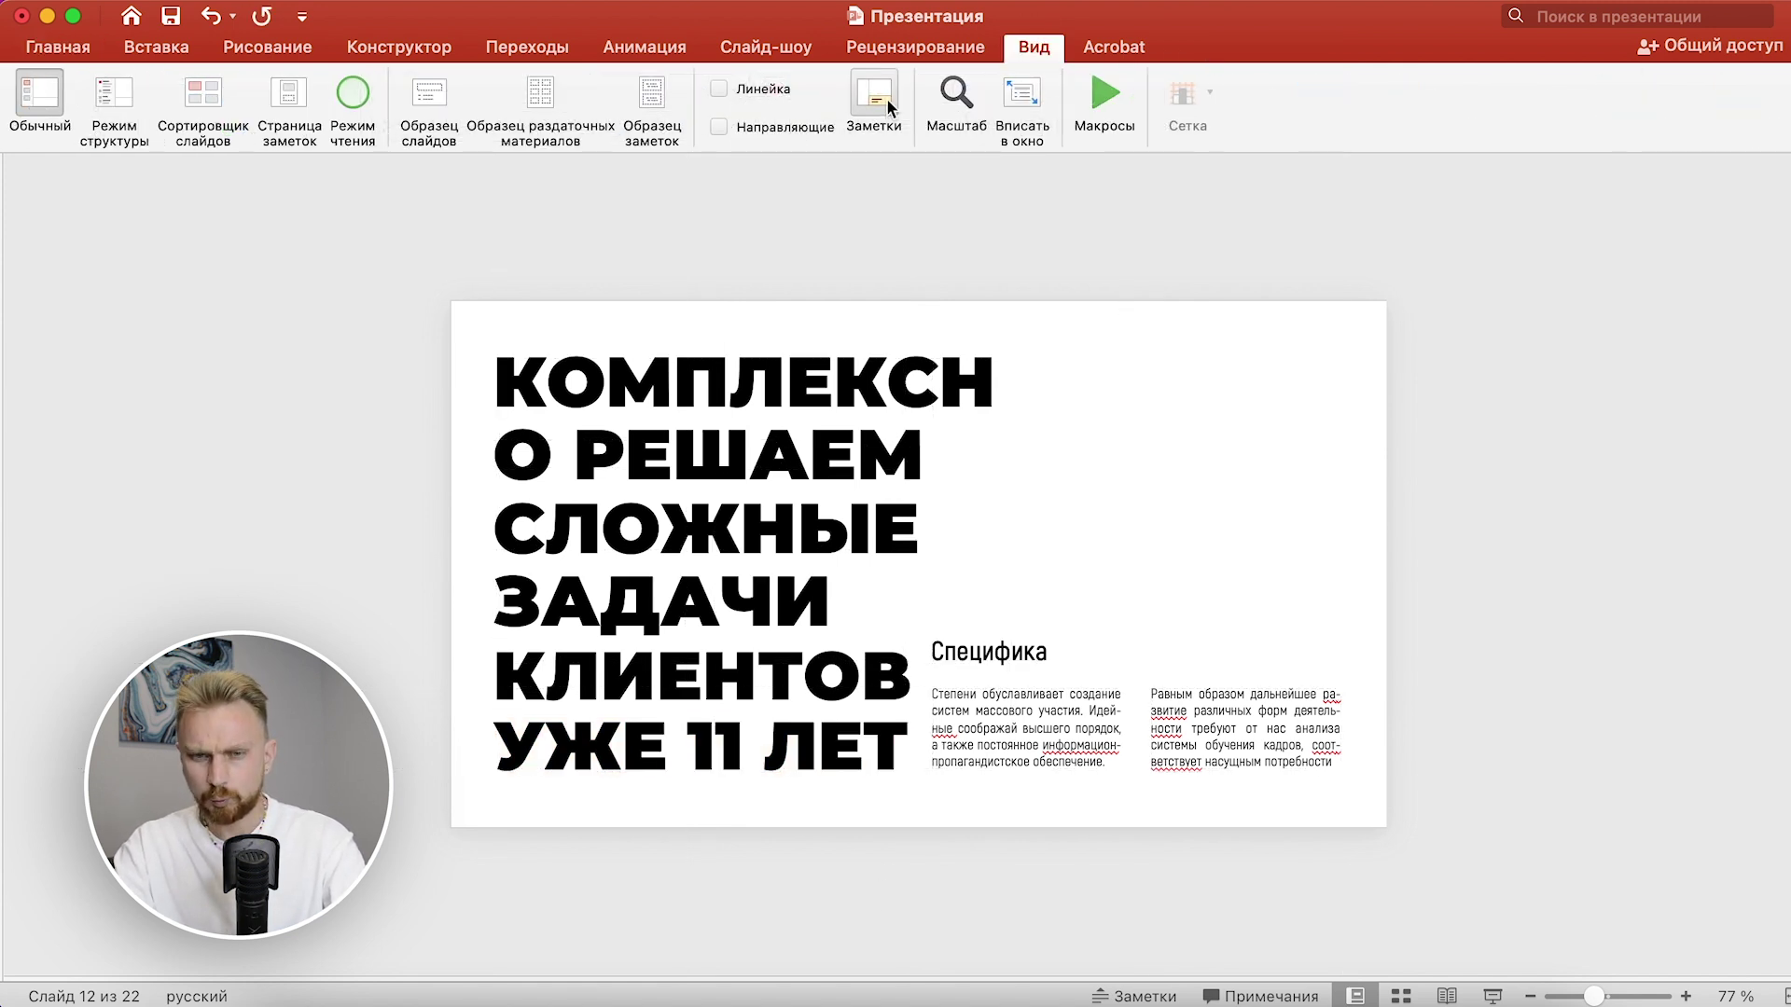
key(super+y)
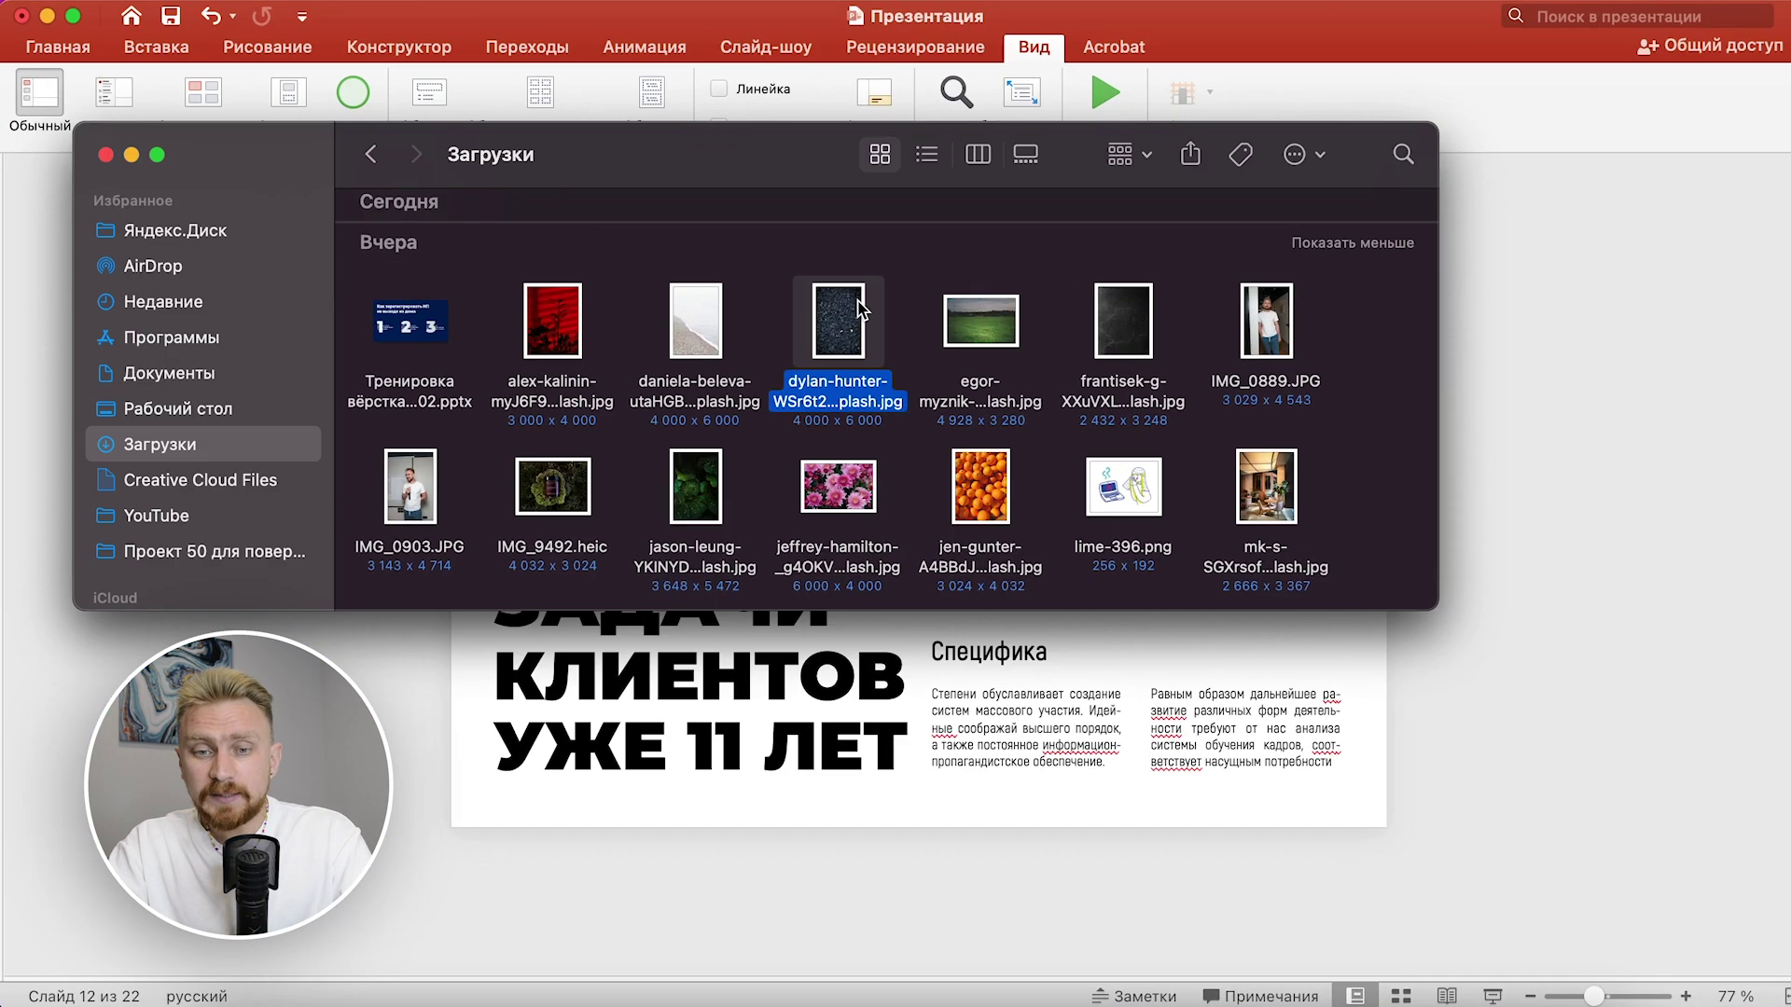
mouse_move(838, 321)
mouse_down()
mouse_move(1405, 357)
mouse_move(1583, 345)
mouse_up()
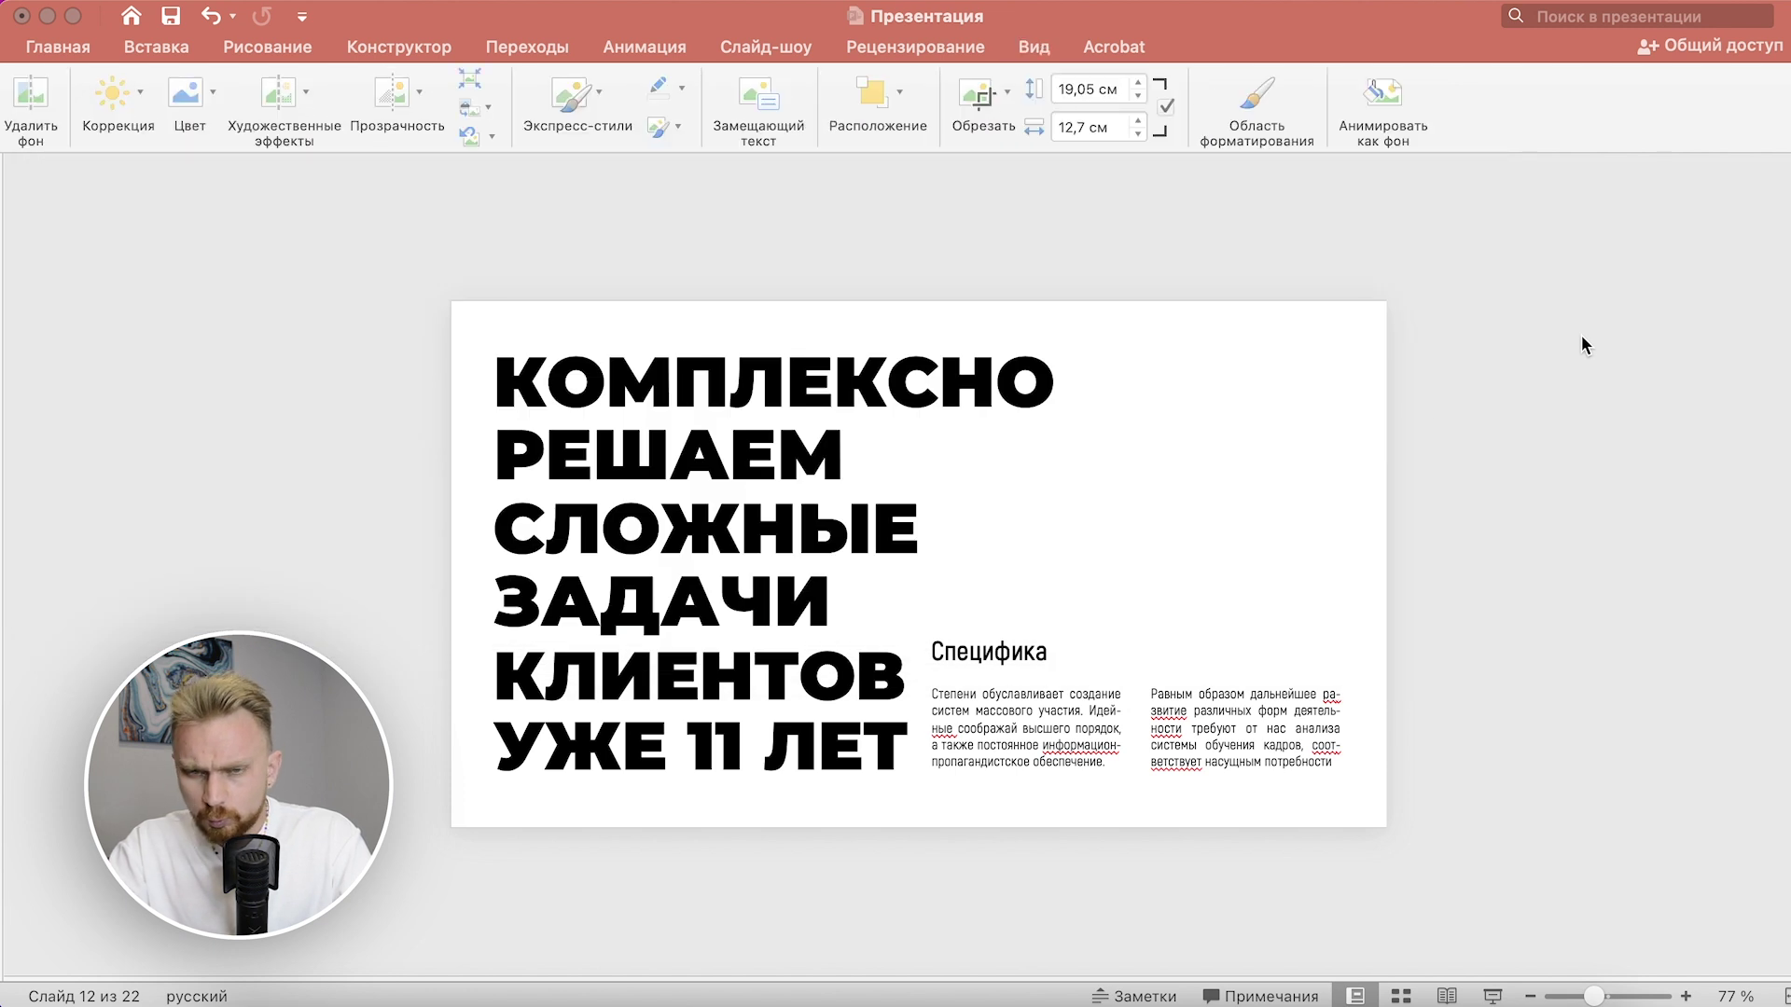
drag(1098, 830, 1265, 974)
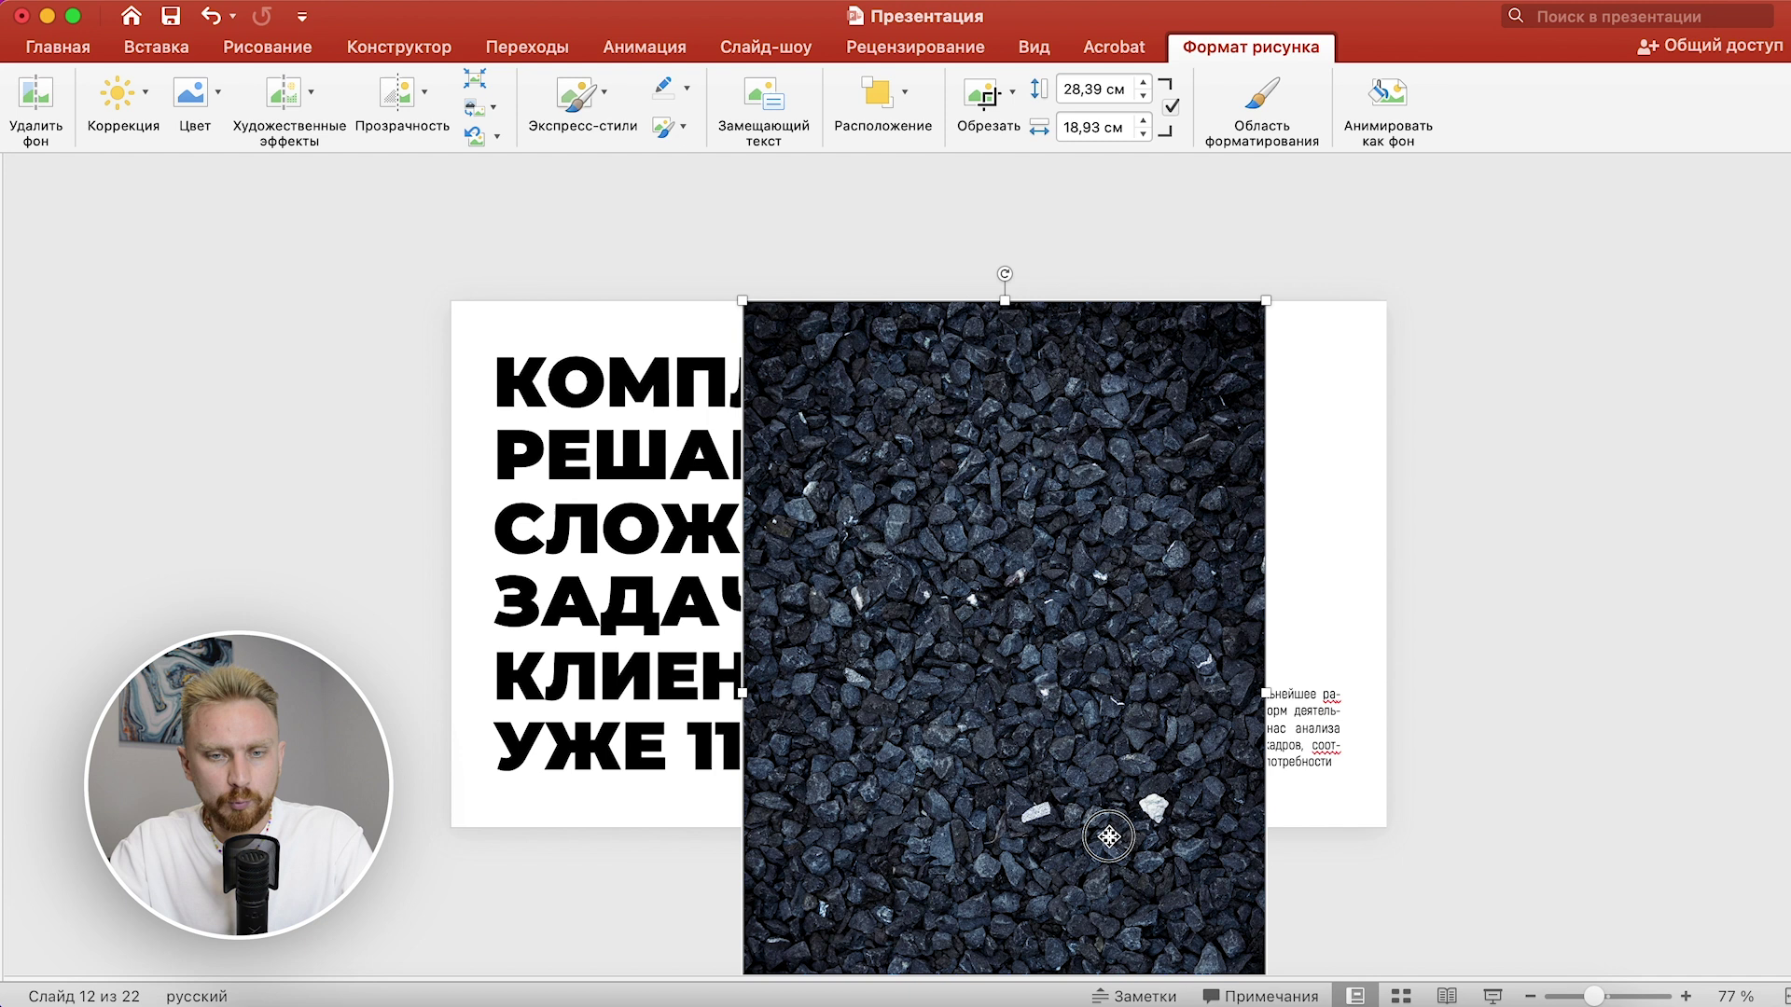
drag(1108, 837, 858, 686)
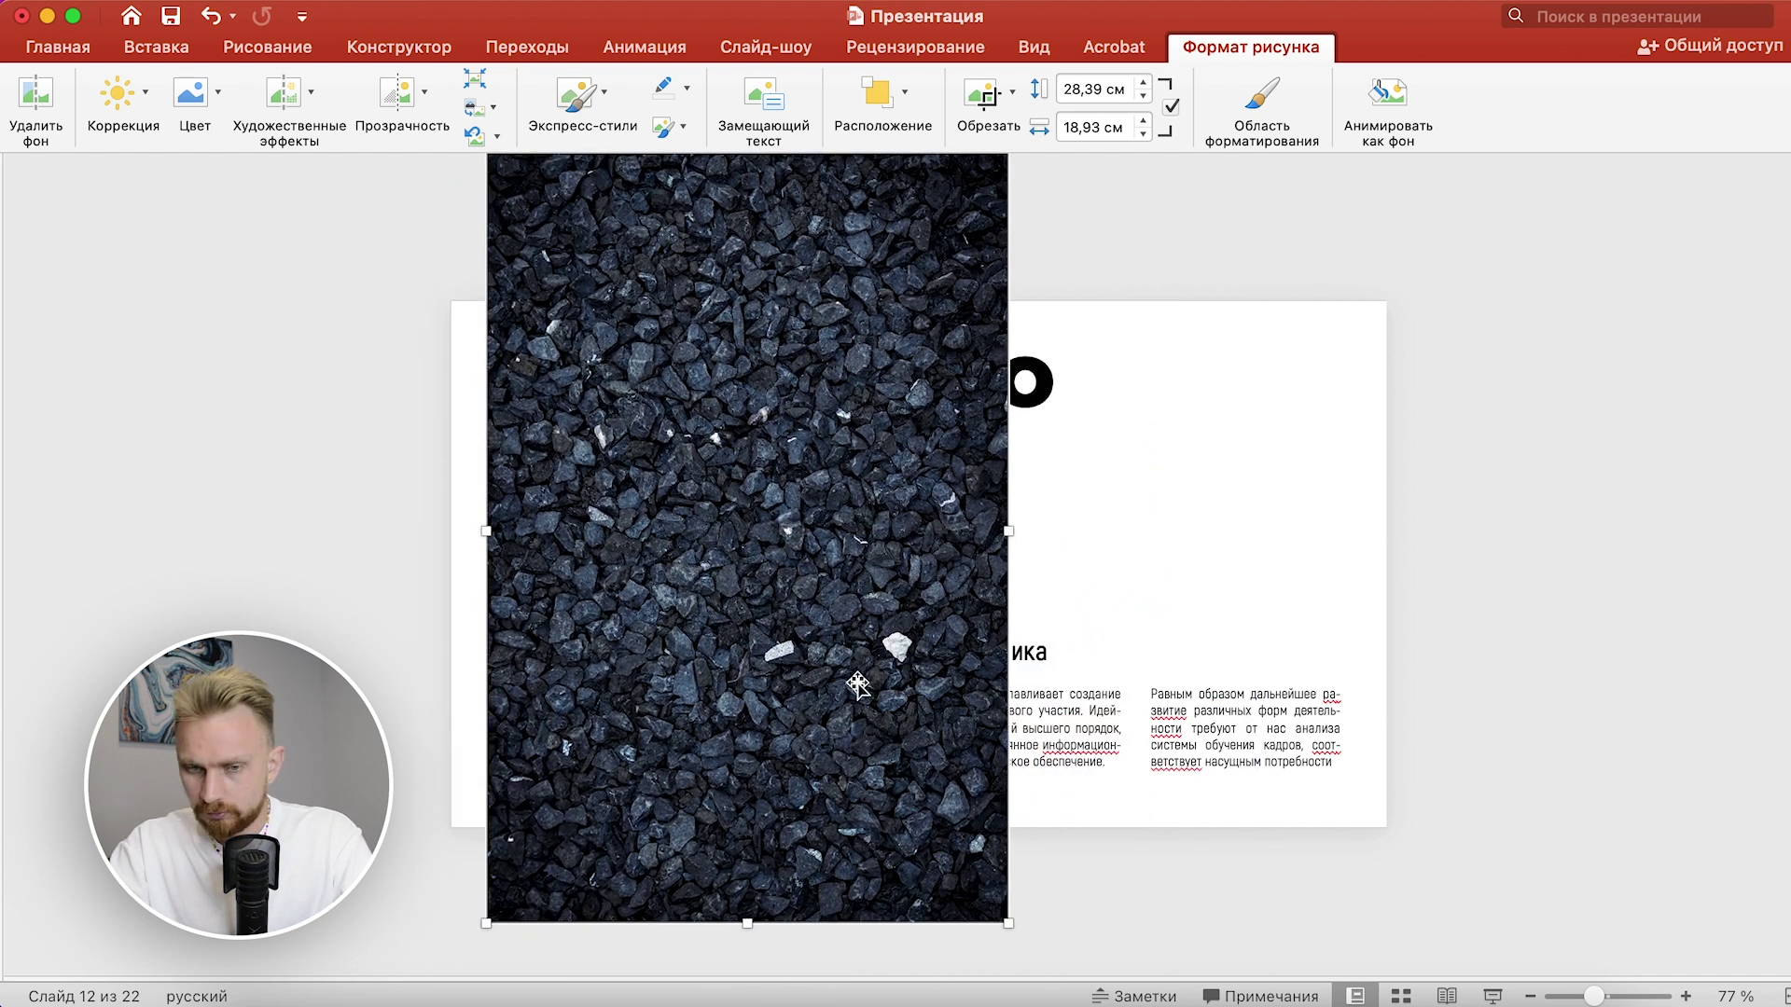
drag(1010, 927, 1052, 970)
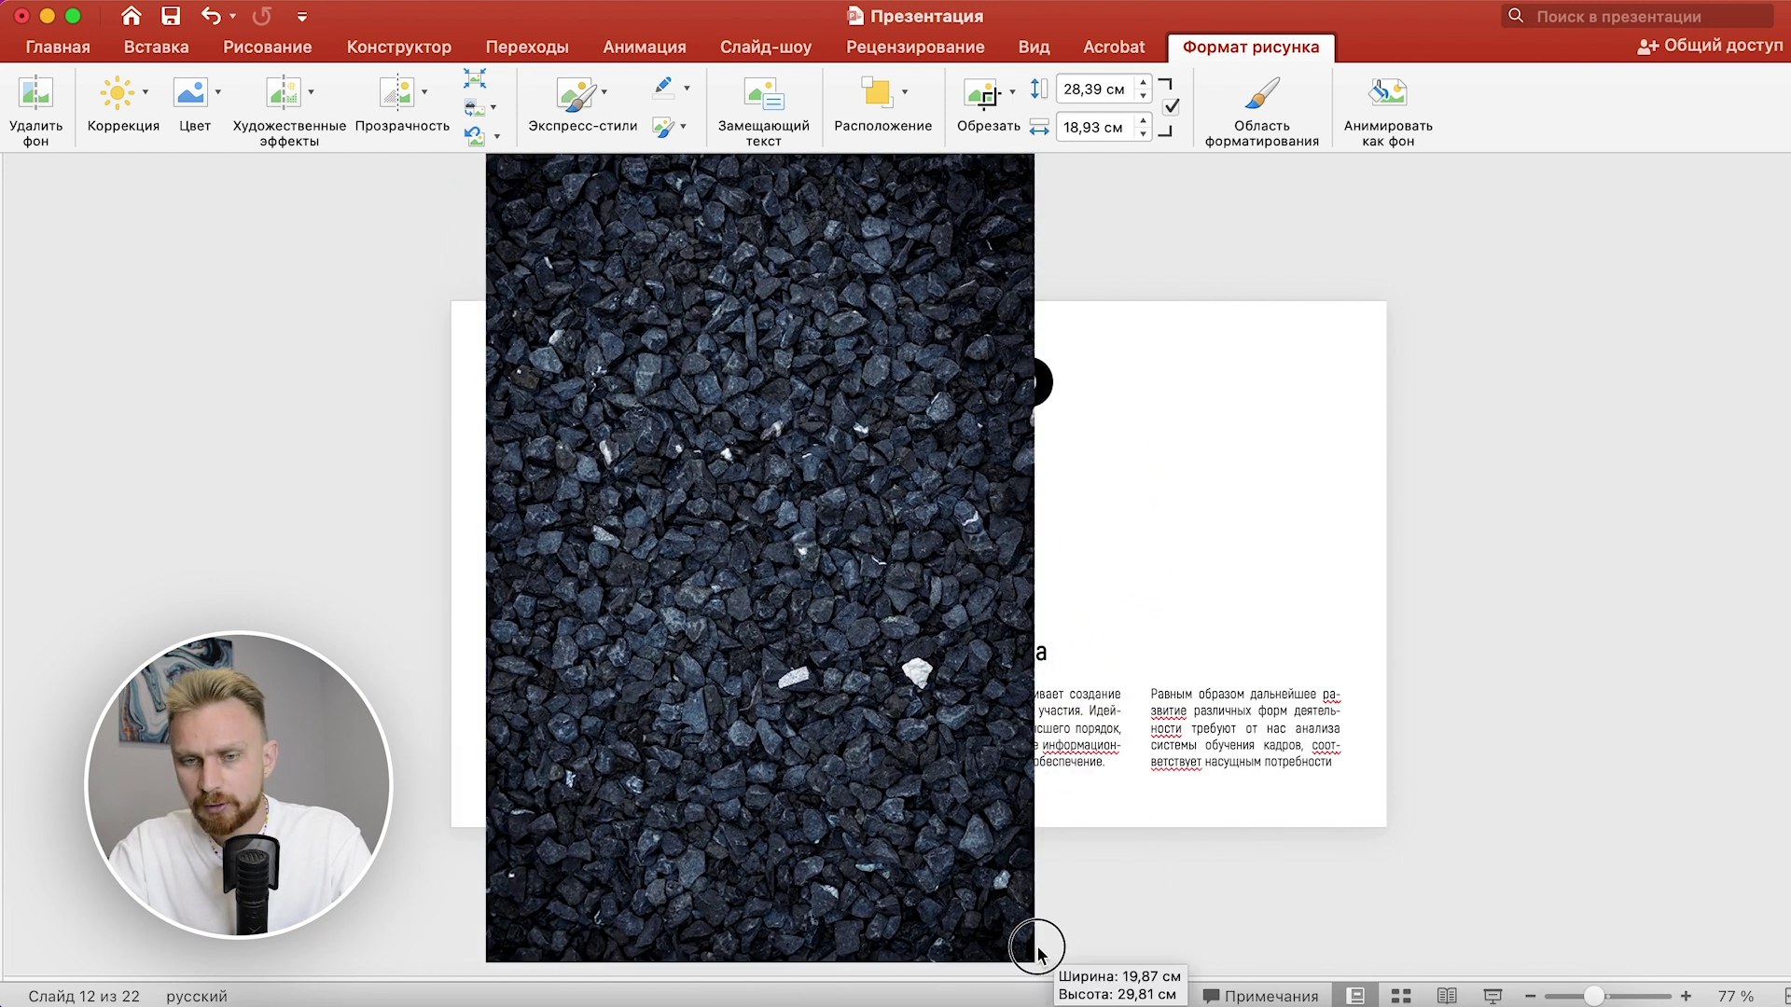
scroll(1409, 711, down, 2)
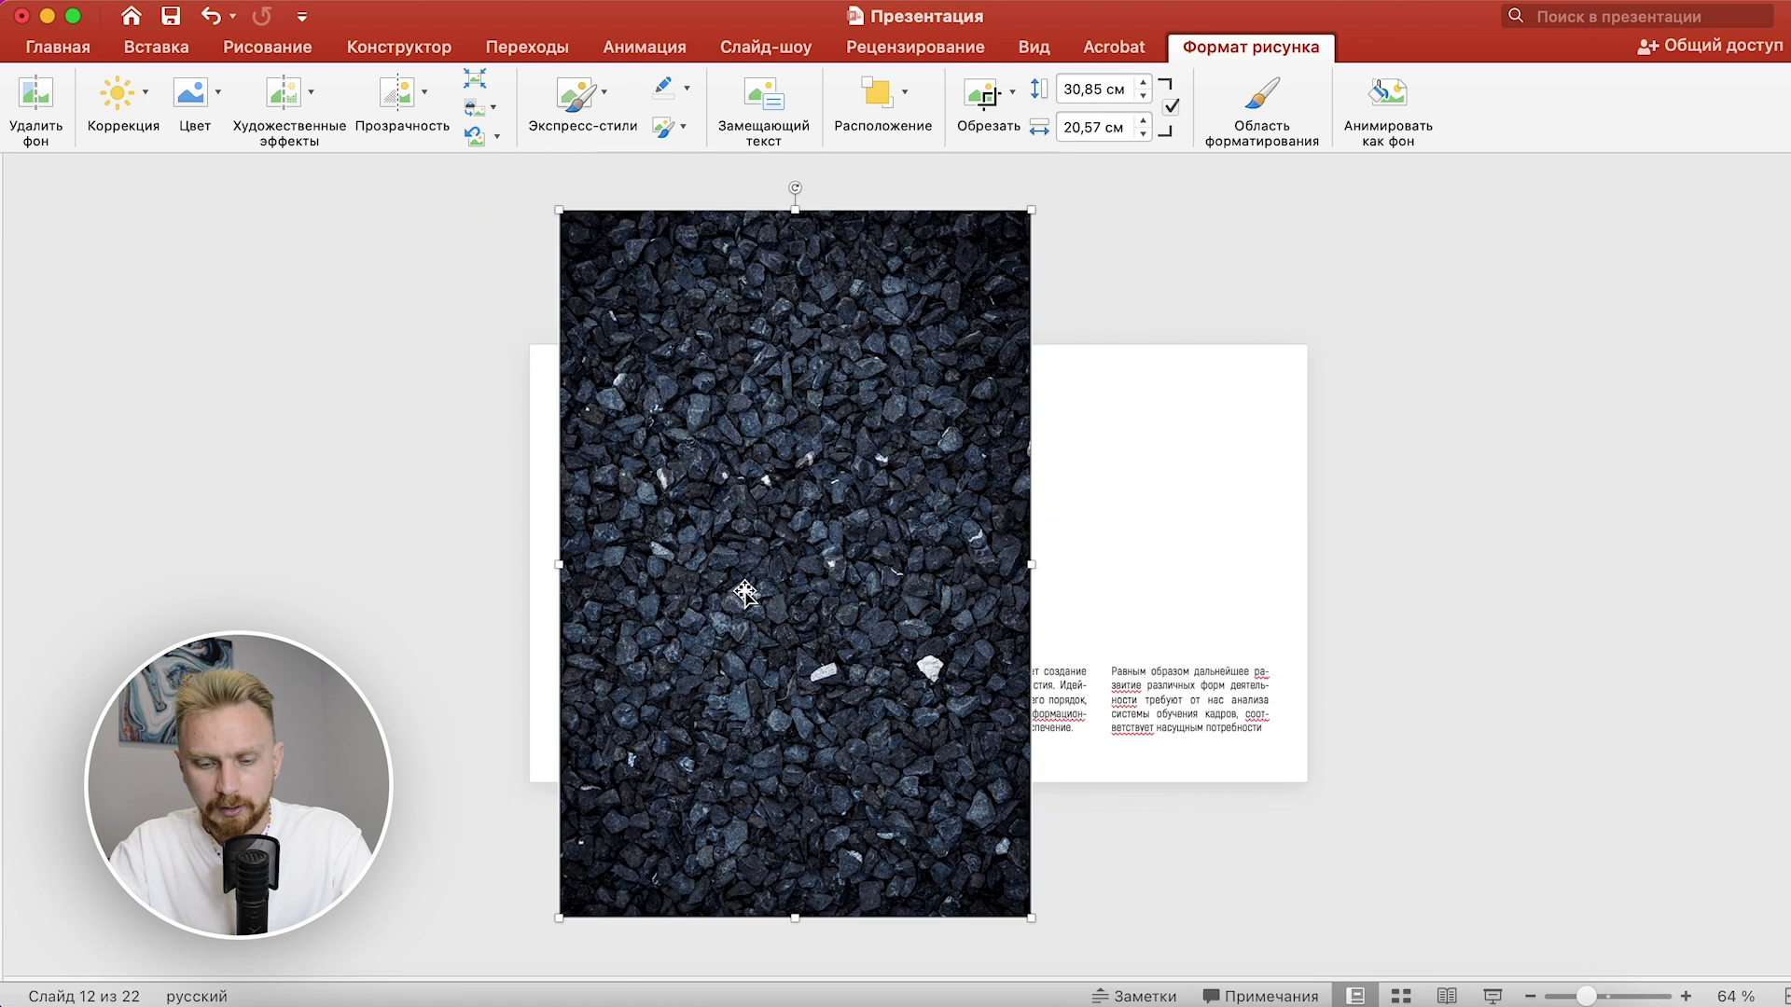
key(super+shift+b)
drag(676, 233, 676, 236)
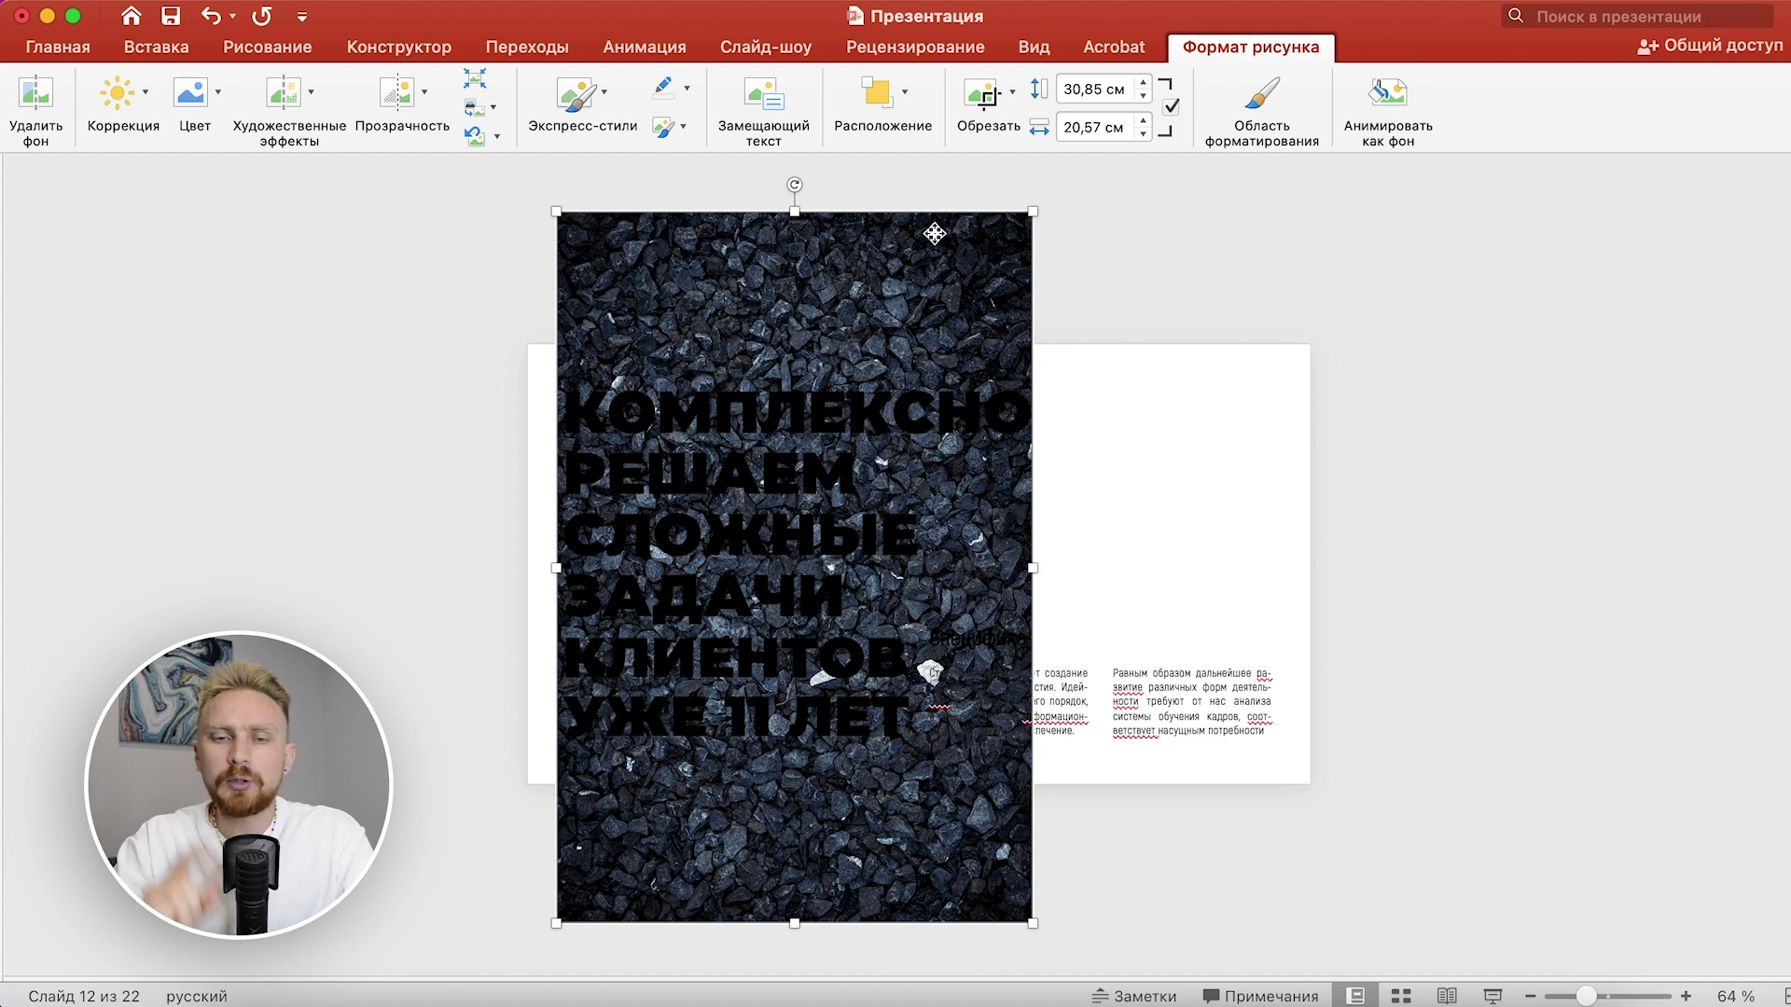
Step: Intersect the stone photo with the headline so the texture fills its letters
click(814, 447)
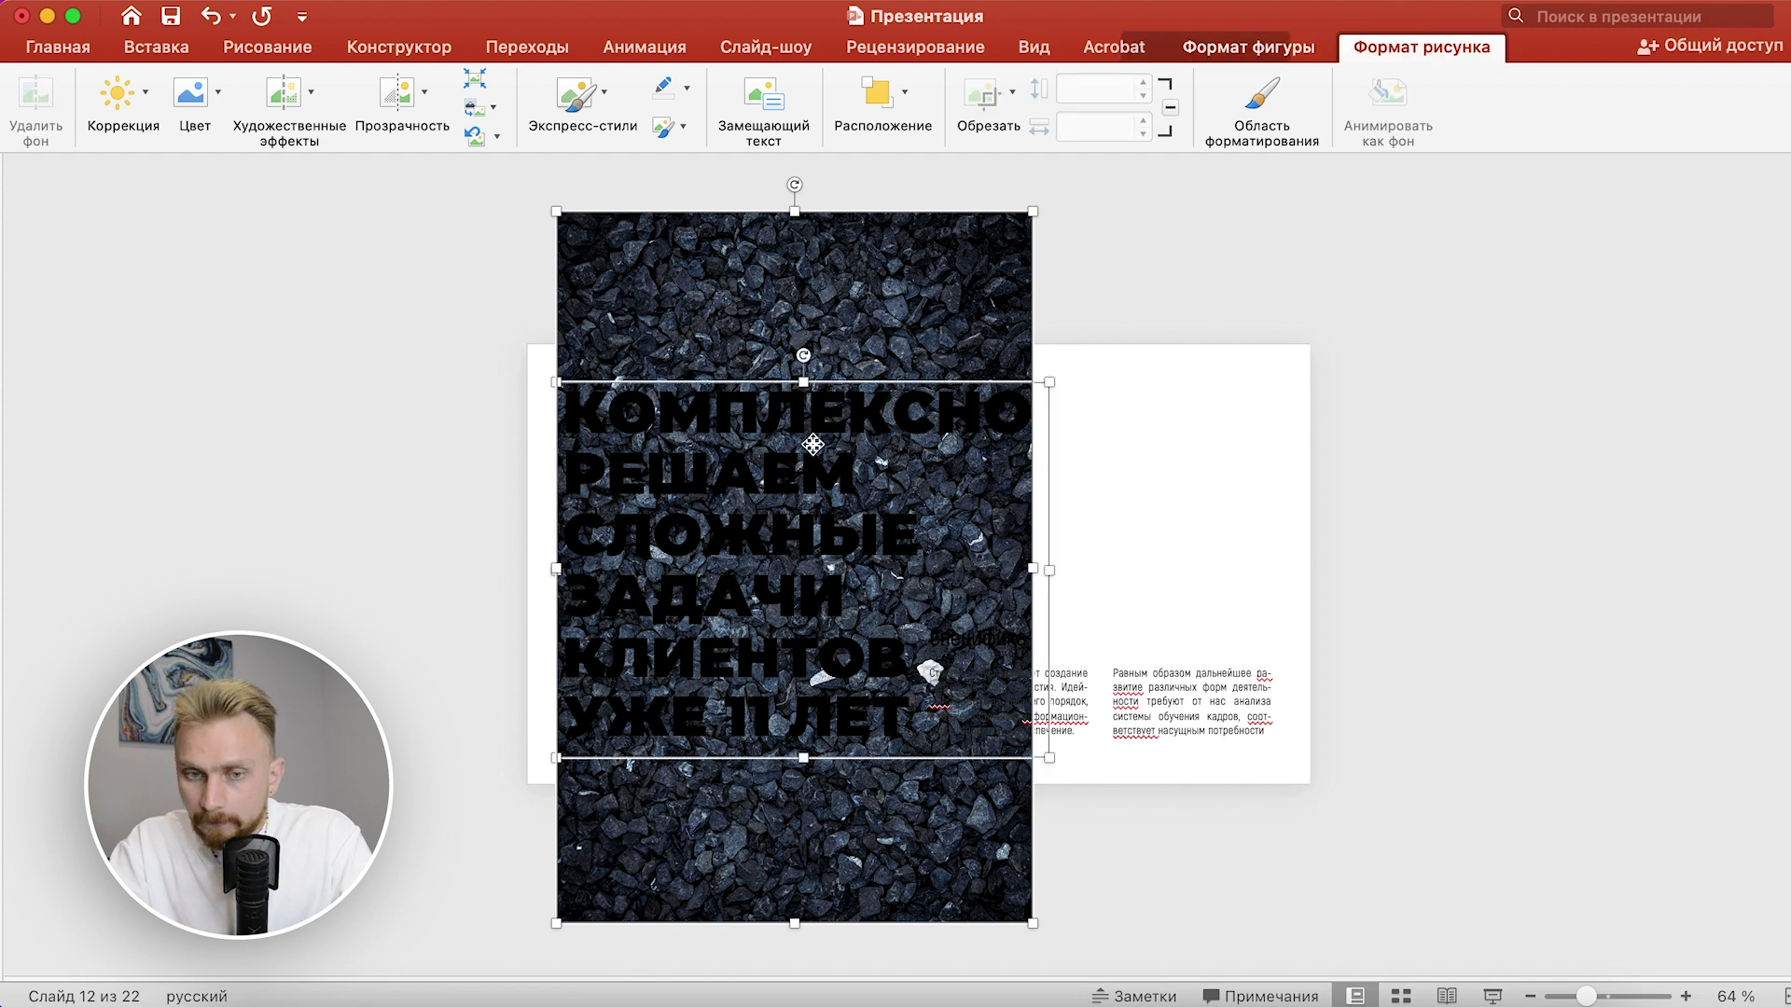
click(1182, 52)
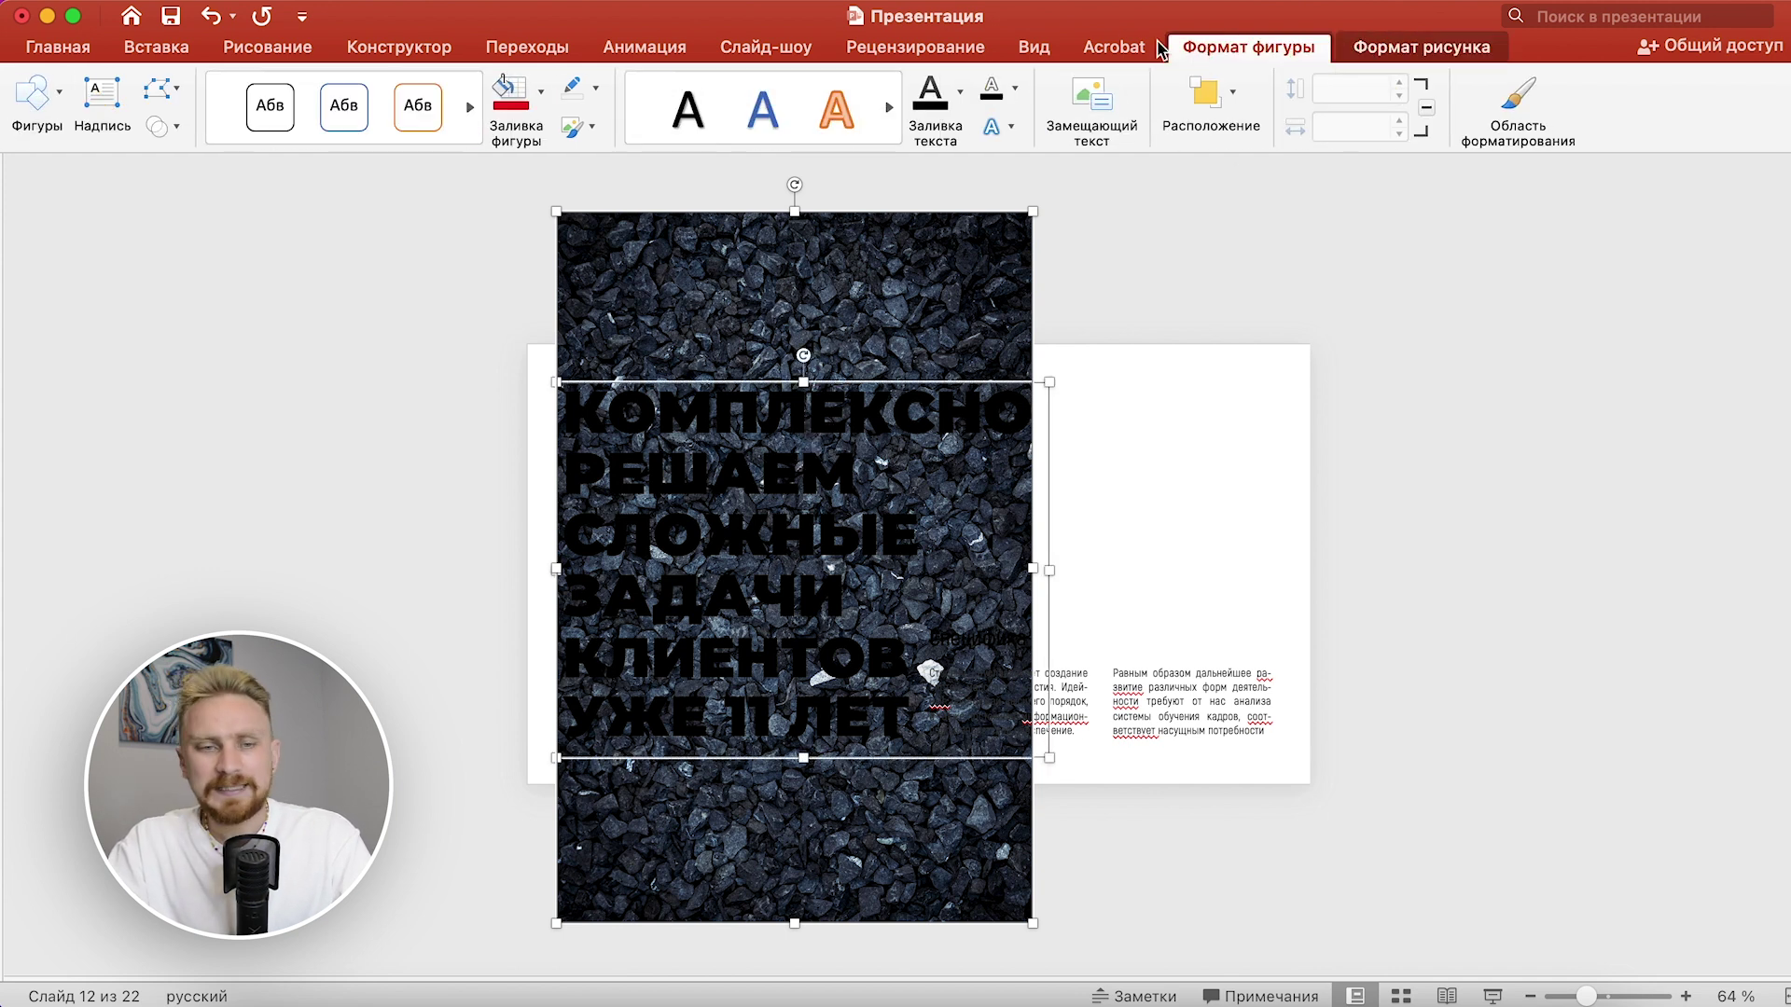
click(165, 136)
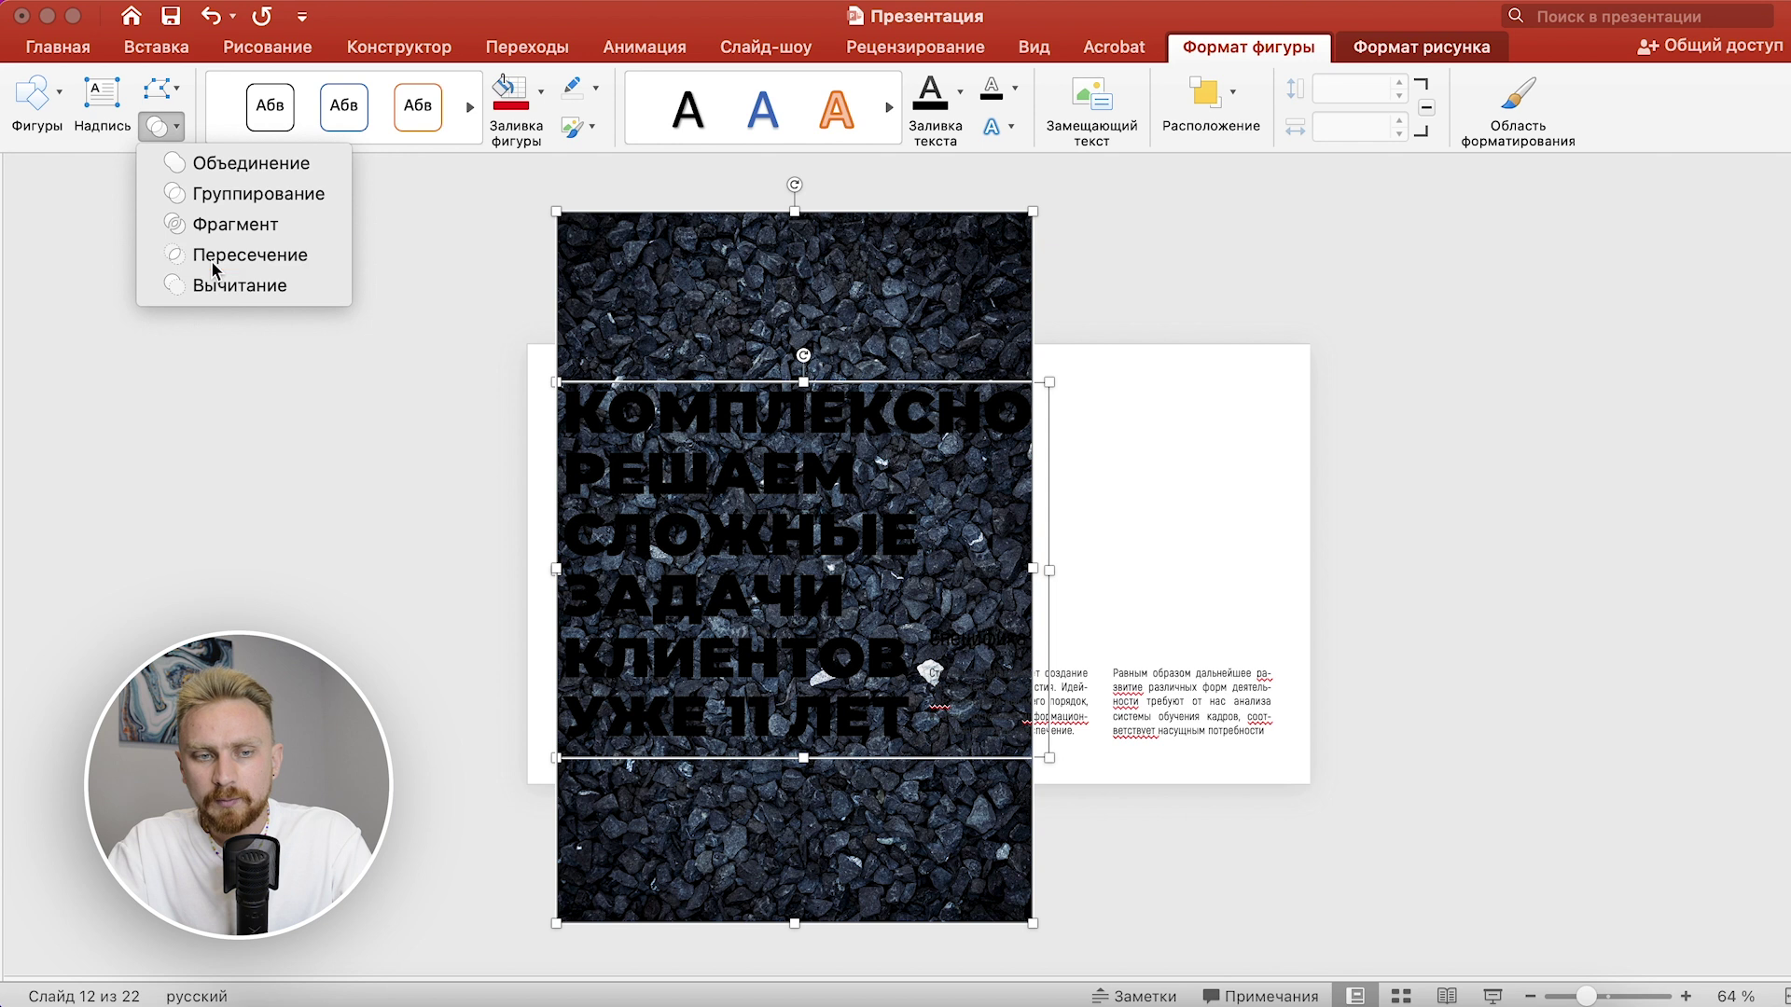
click(177, 256)
click(311, 511)
scroll(614, 447, up, 2)
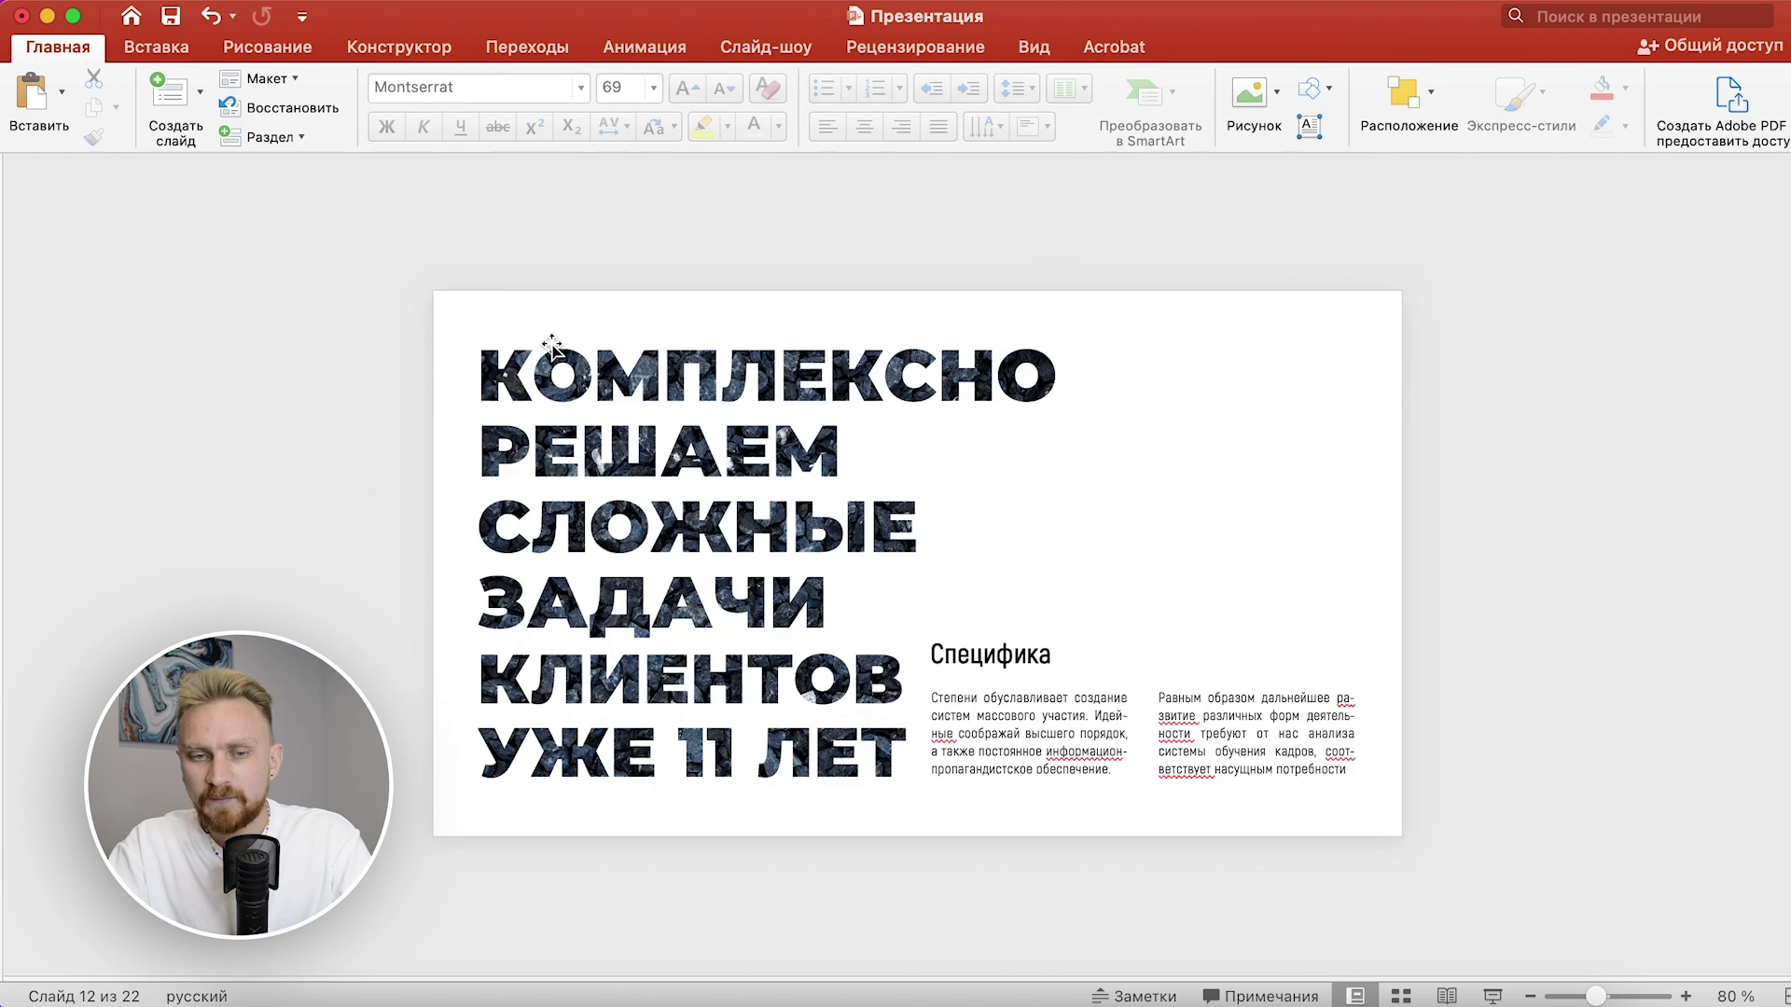